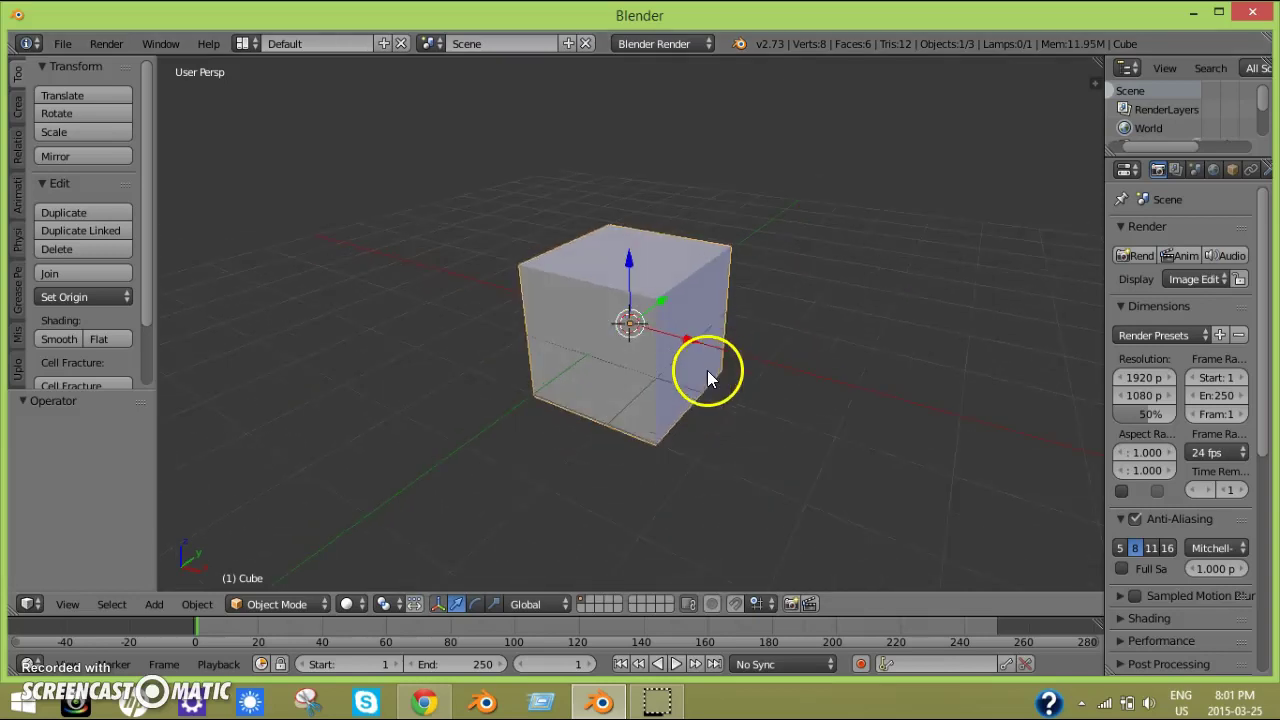
scroll(703, 388, up, 2)
middle_drag(707, 371, 767, 371)
scroll(678, 407, up, 5)
scroll(677, 407, down, 3)
scroll(767, 371, down, 5)
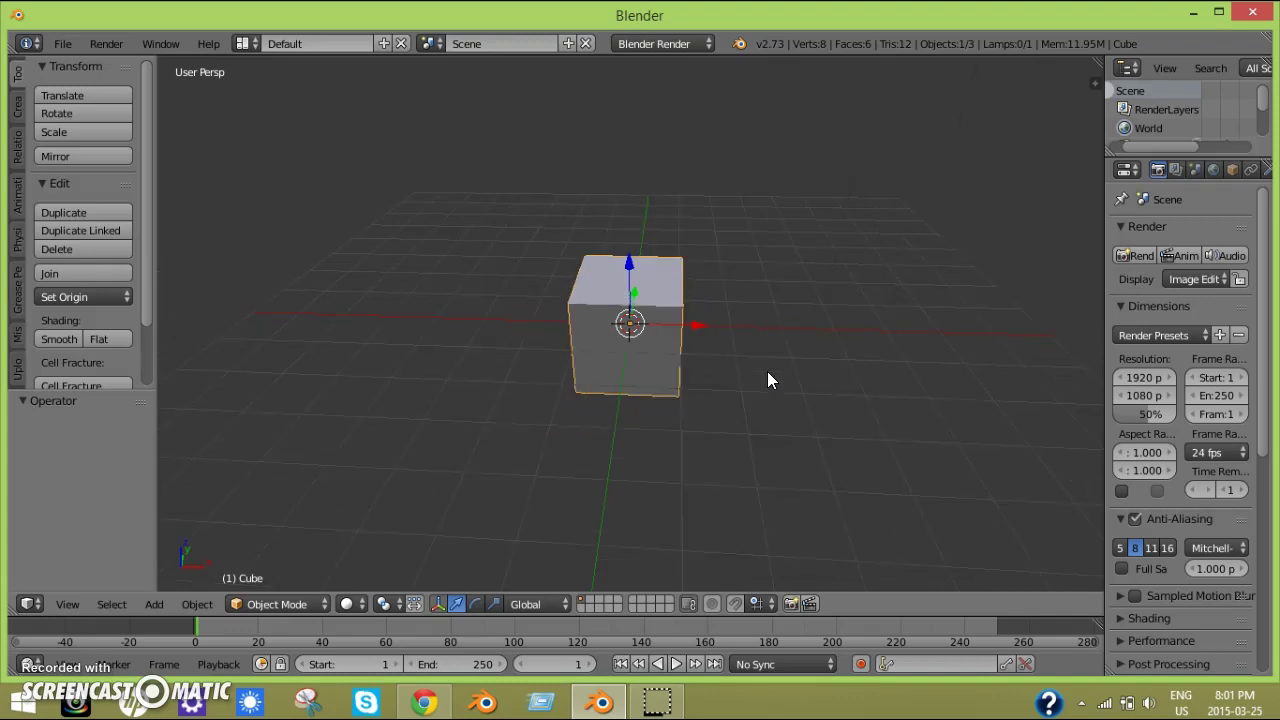
scroll(805, 326, down, 6)
middle_drag(805, 326, 750, 354)
scroll(737, 359, up, 4)
scroll(737, 359, up, 2)
scroll(686, 317, up, 2)
scroll(686, 317, down, 3)
scroll(728, 362, down, 2)
scroll(710, 334, up, 1)
scroll(709, 332, down, 4)
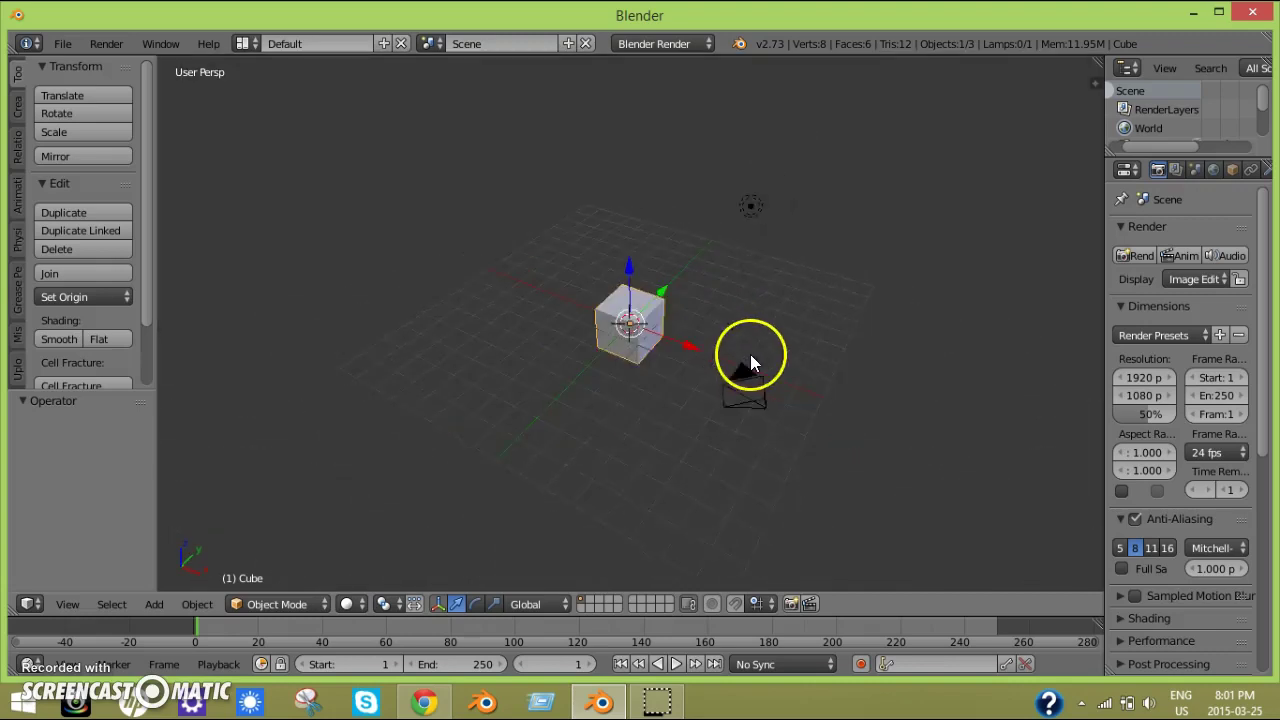
scroll(731, 372, up, 4)
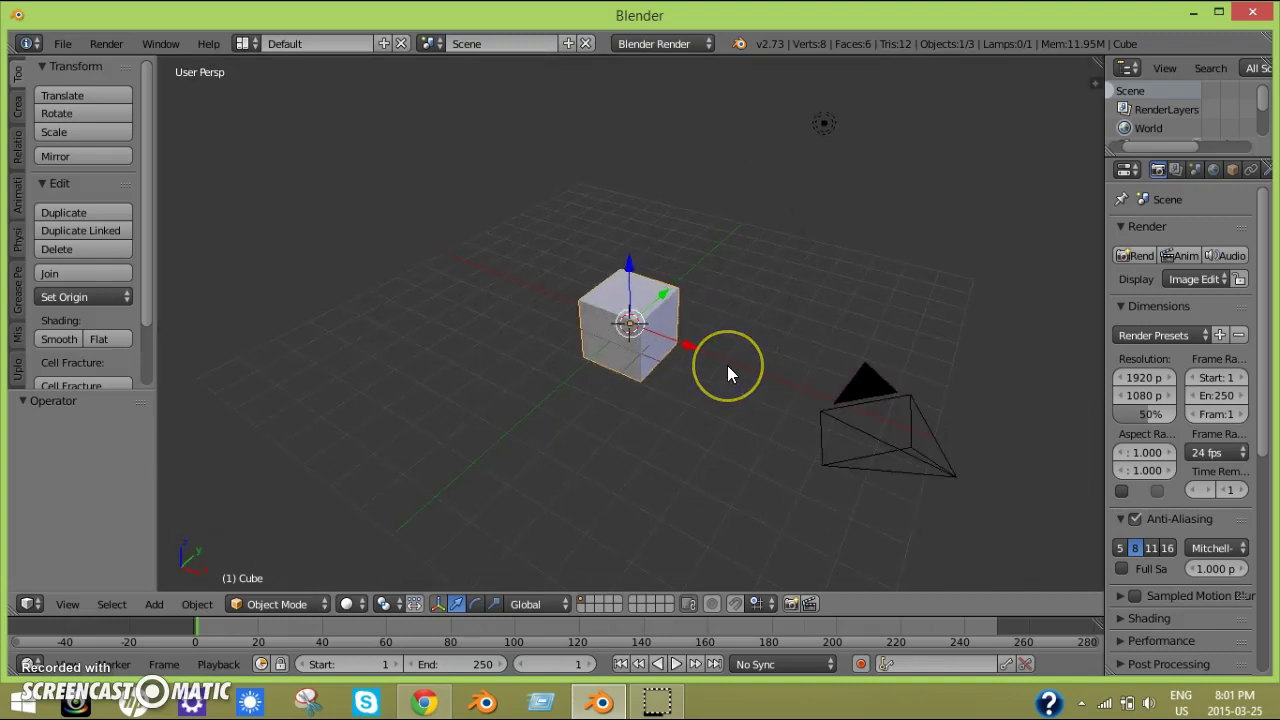
Select the camera and insert a LocRotScale keyframe for it at frame 1.
right_click(851, 391)
scroll(852, 400, down, 2)
scroll(853, 402, down, 2)
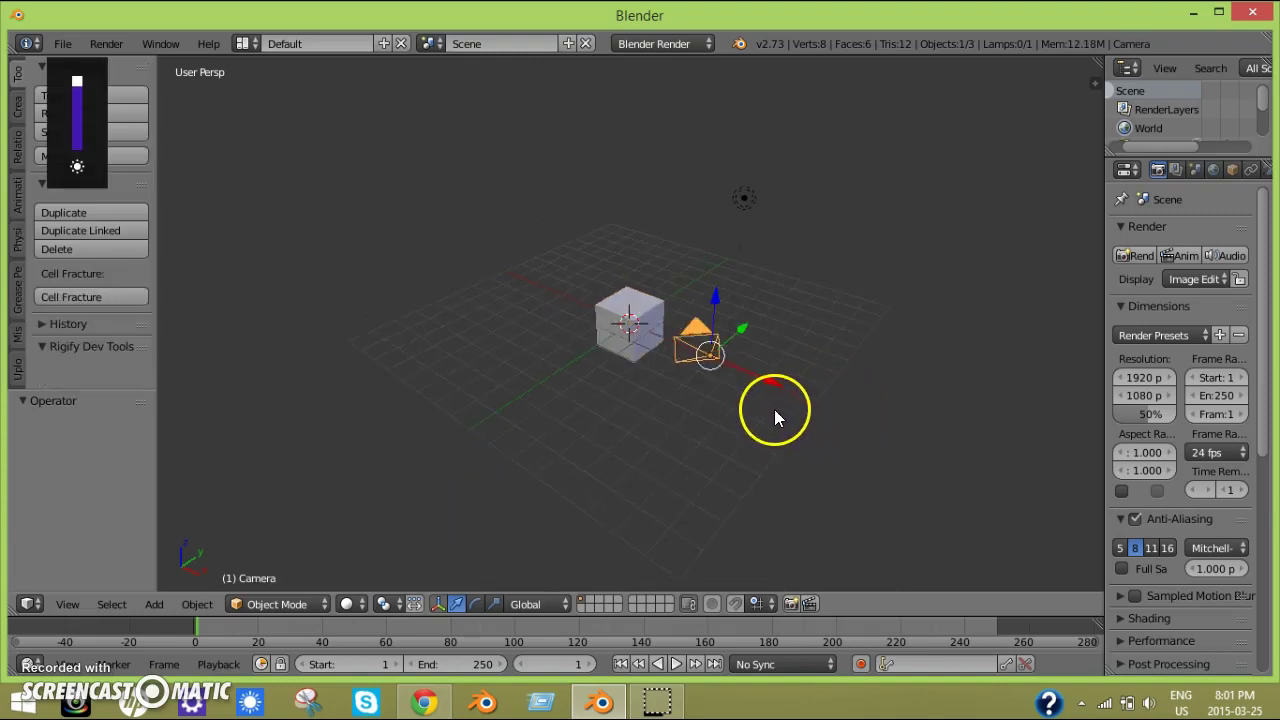
key(i)
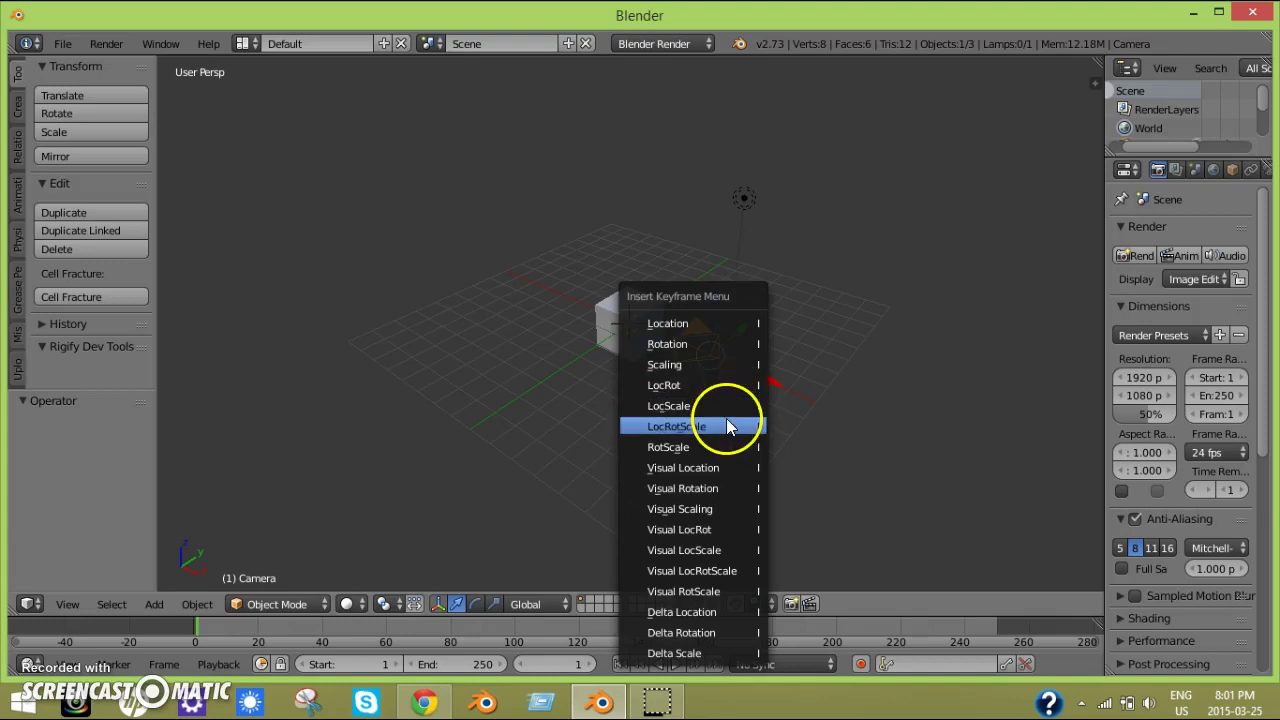
click(726, 424)
key(g)
key(z)
click(721, 345)
key(i)
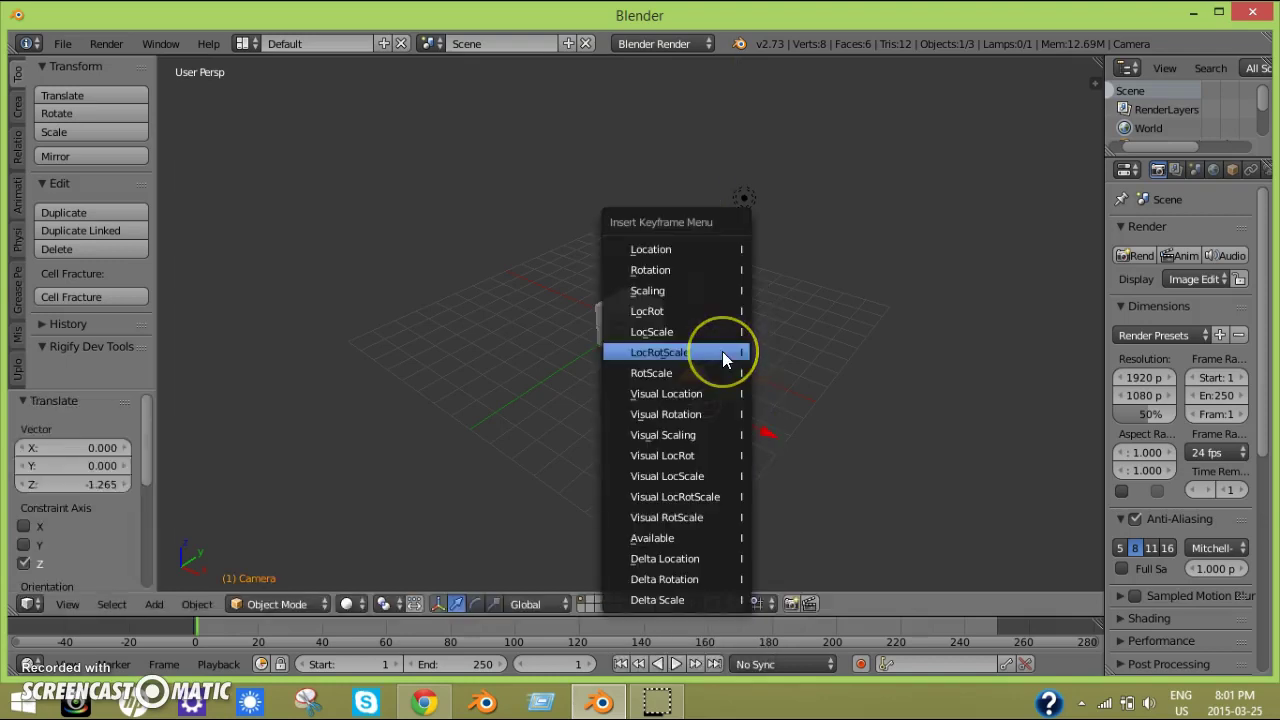
click(720, 354)
At frame 10, move the camera straight down along Z and insert a keyframe for it.
click(211, 631)
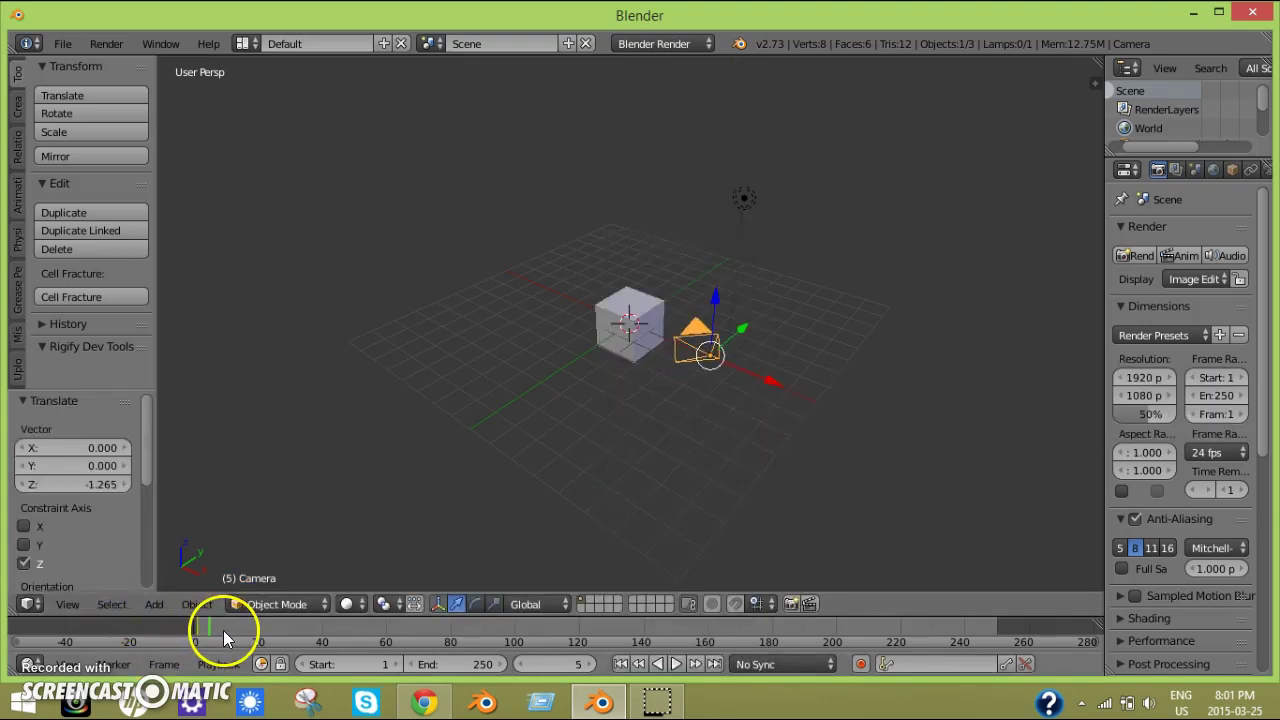
click(226, 630)
key(g)
key(z)
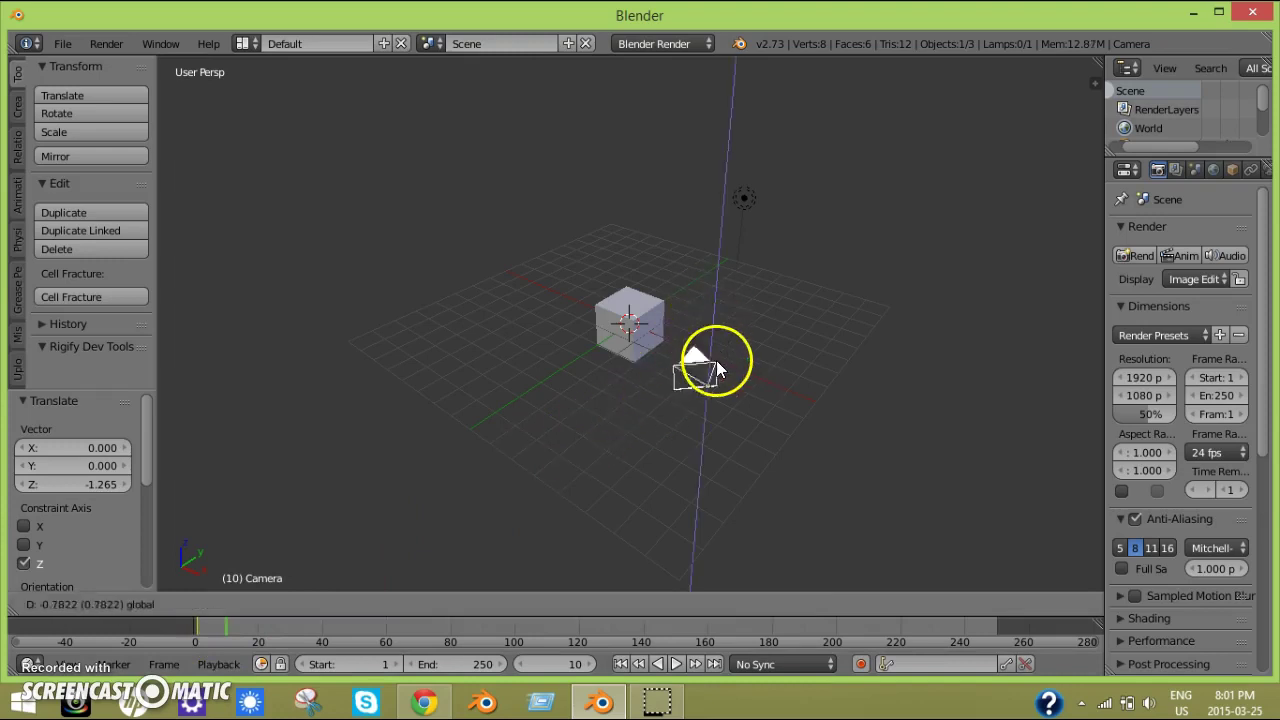
click(716, 360)
key(i)
click(717, 362)
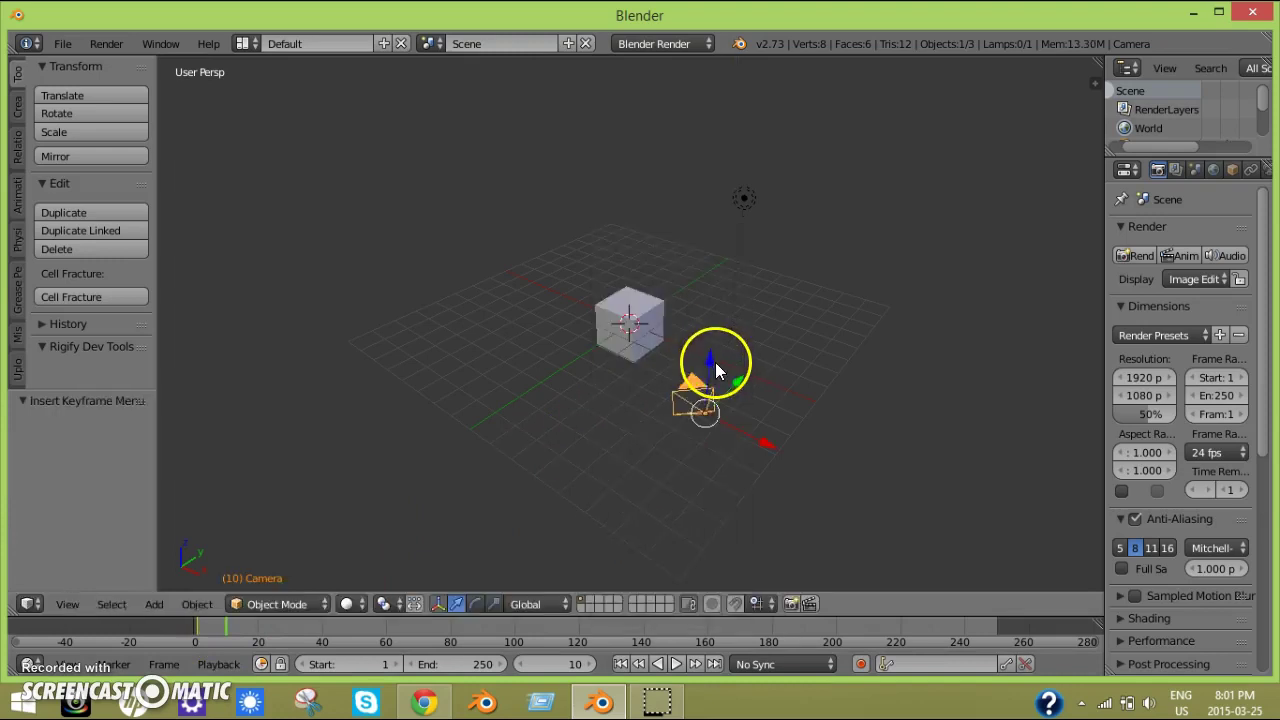
Play the camera animation from frame 0, stop it and return to frame 1.
click(202, 637)
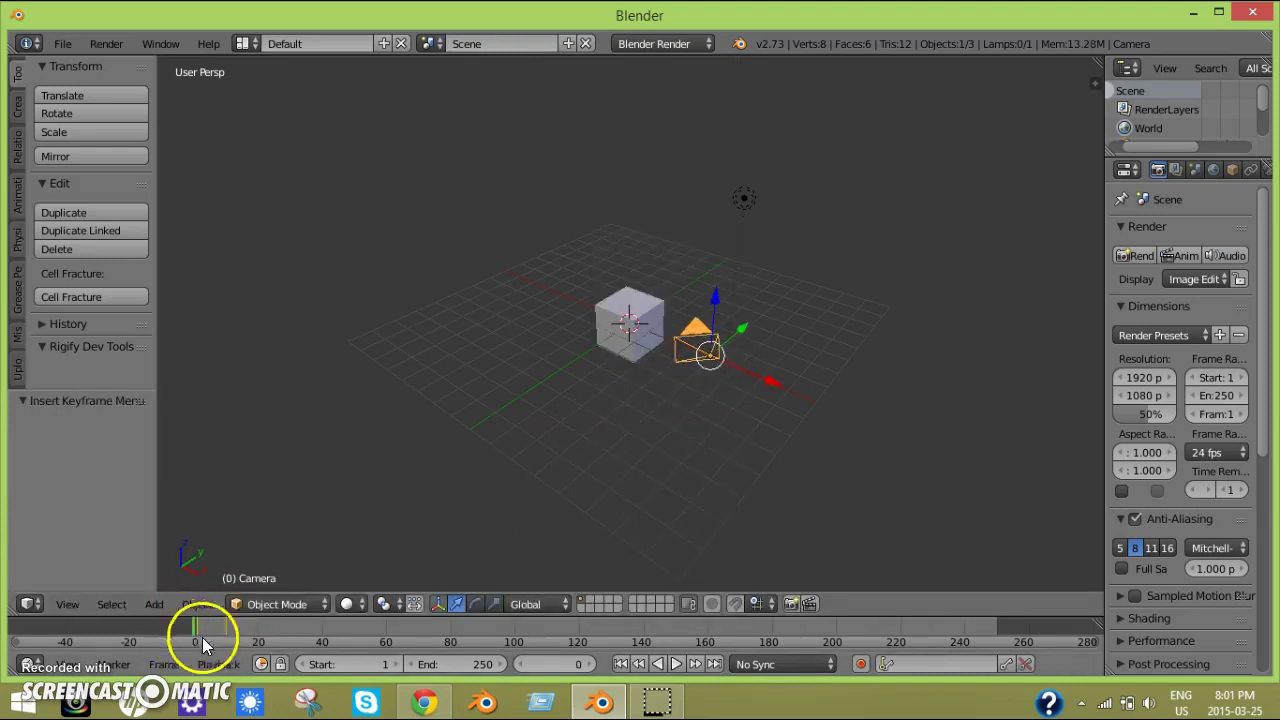
click(674, 664)
click(674, 664)
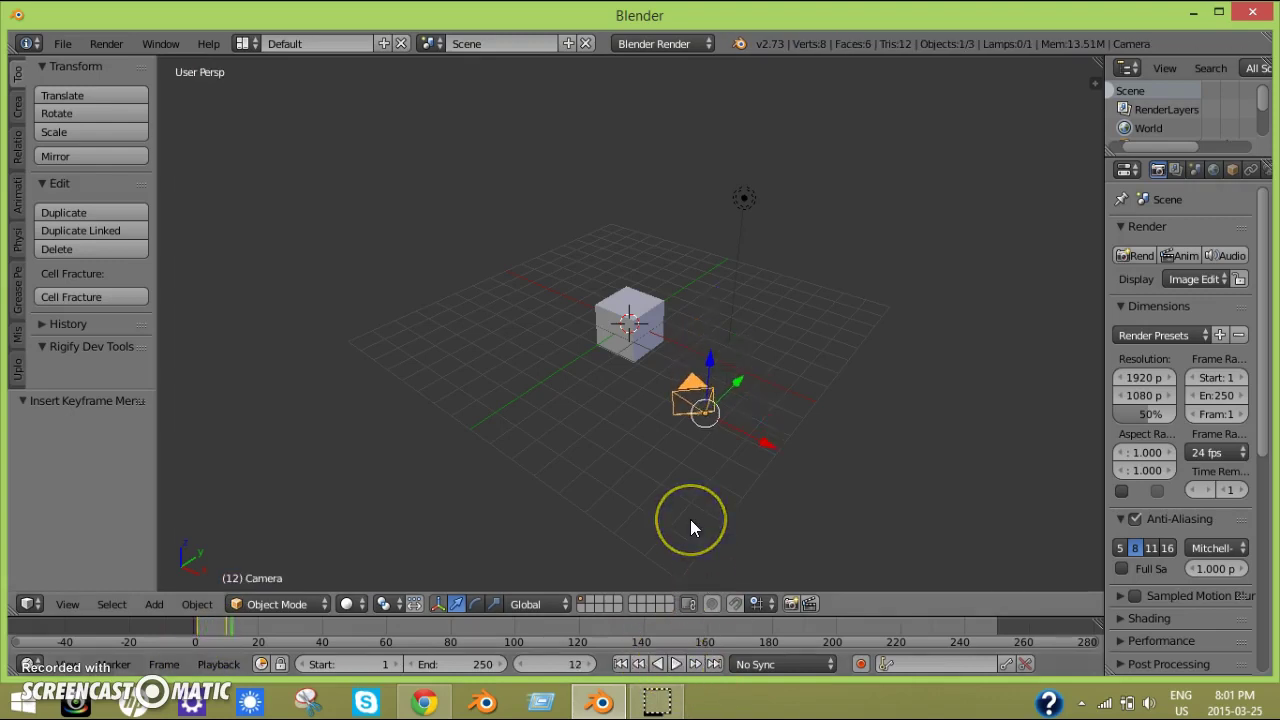
key(shift+Left)
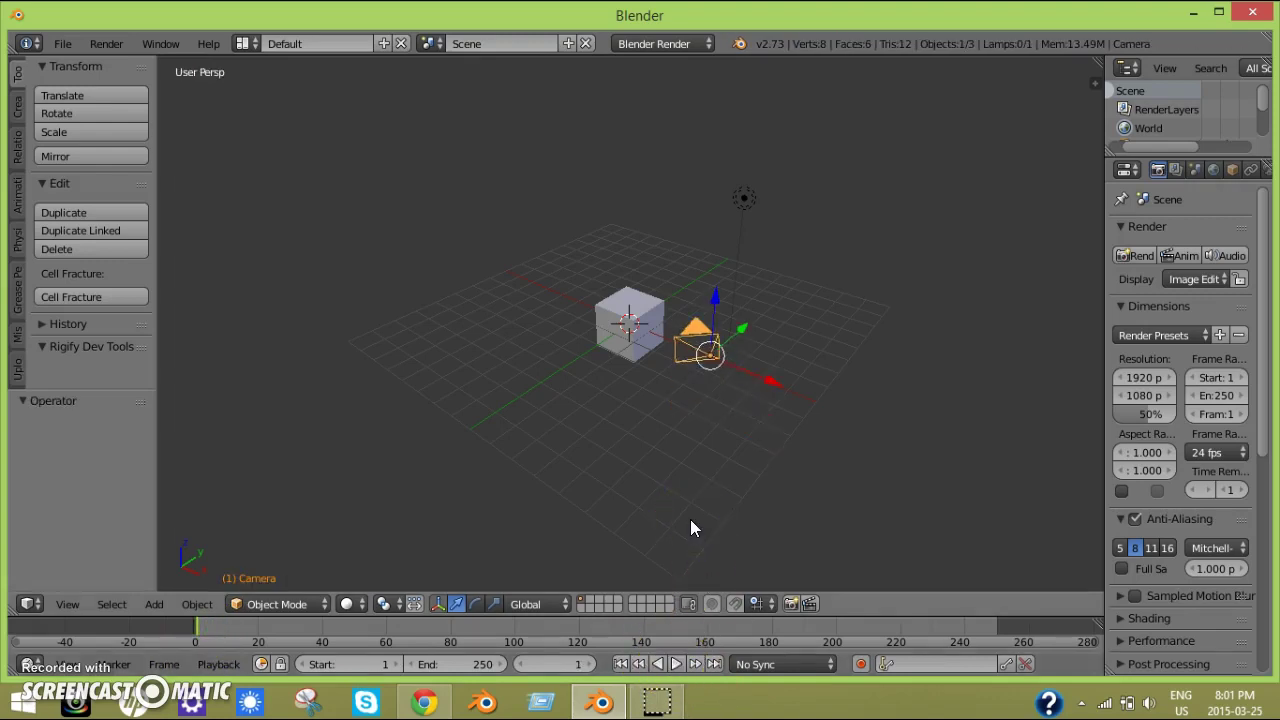
Duplicate the camera and place the copy offset by about 0.92 in X, 6.27 in Y and 0.66 in Z.
scroll(694, 500, up, 3)
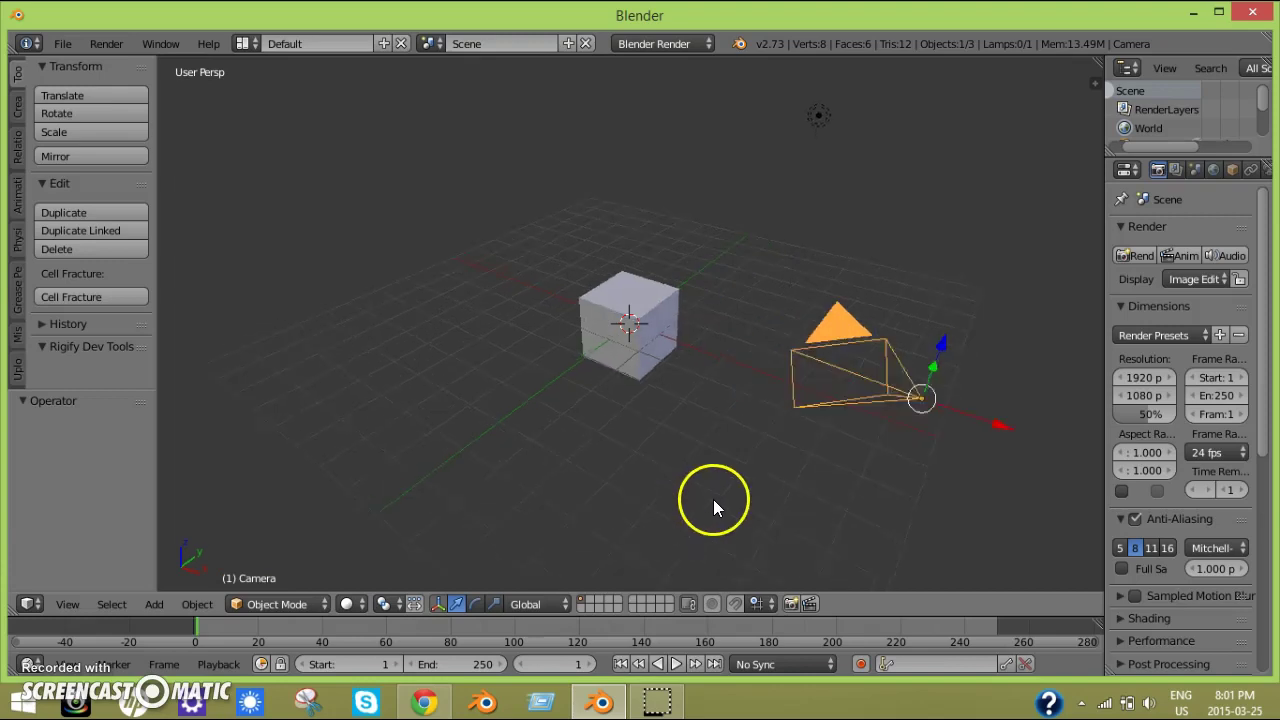
scroll(714, 500, down, 3)
drag(761, 340, 788, 349)
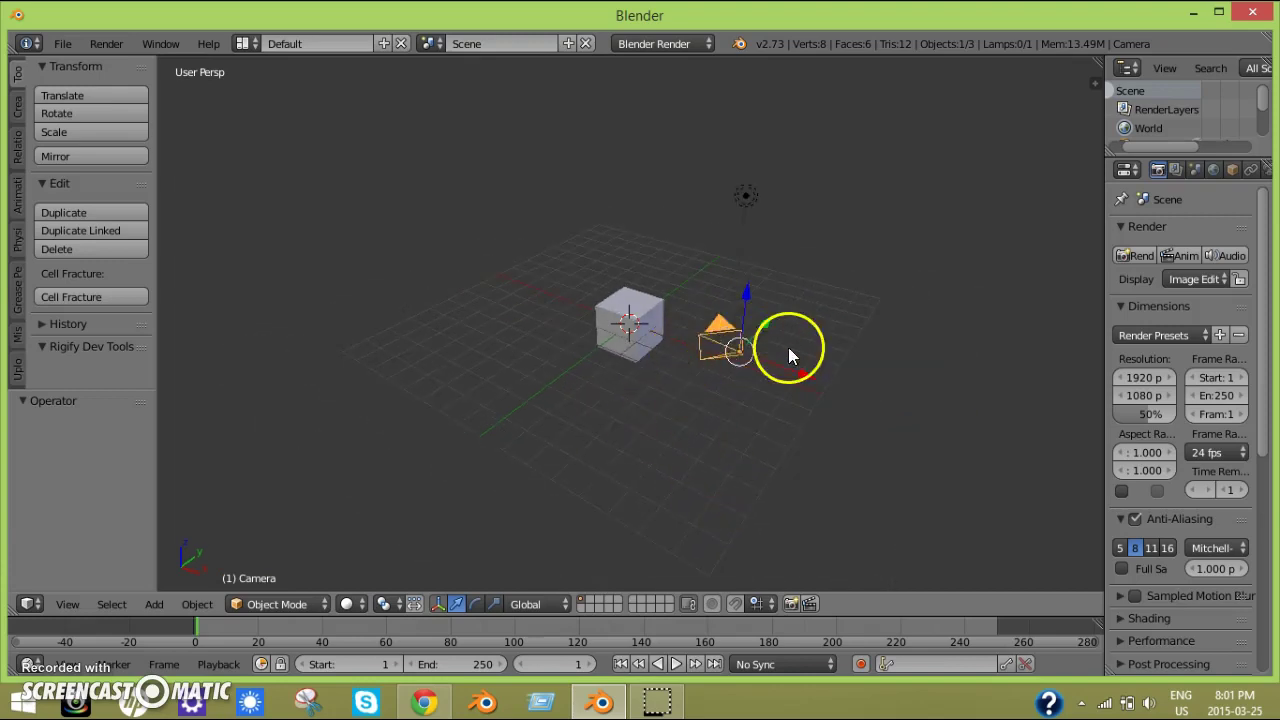
middle_drag(706, 385, 605, 428)
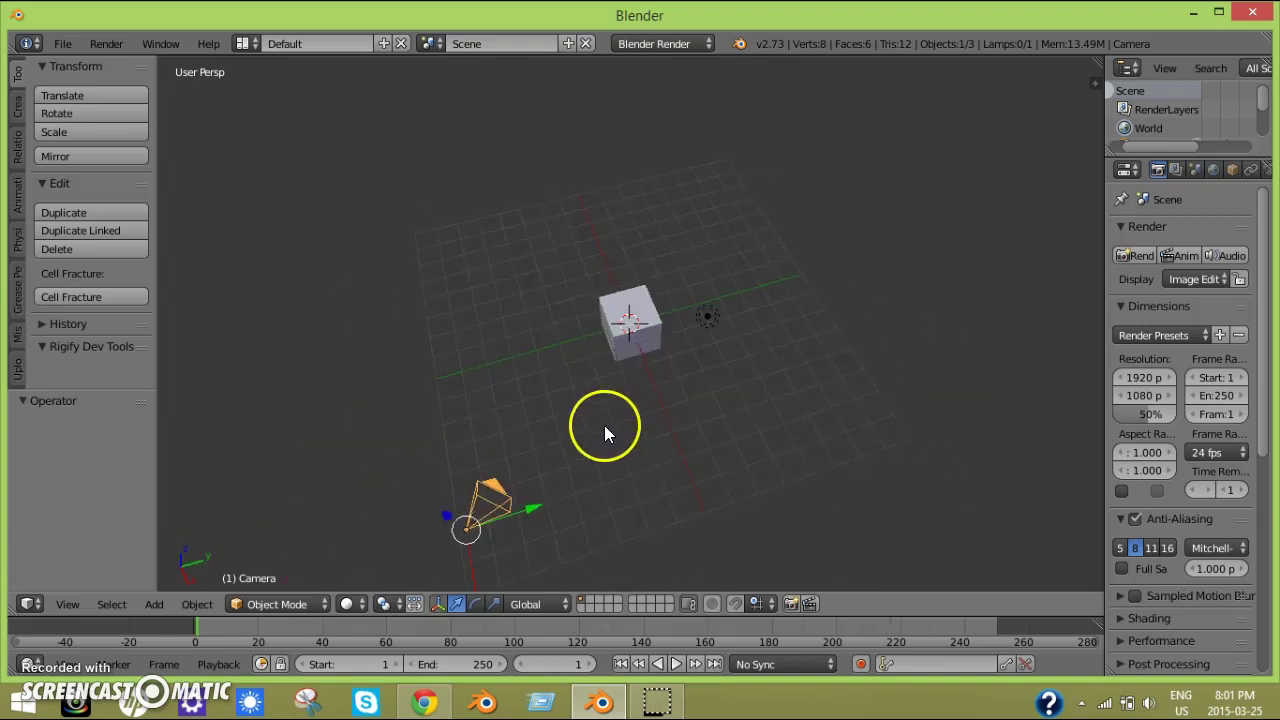
key(shift+d)
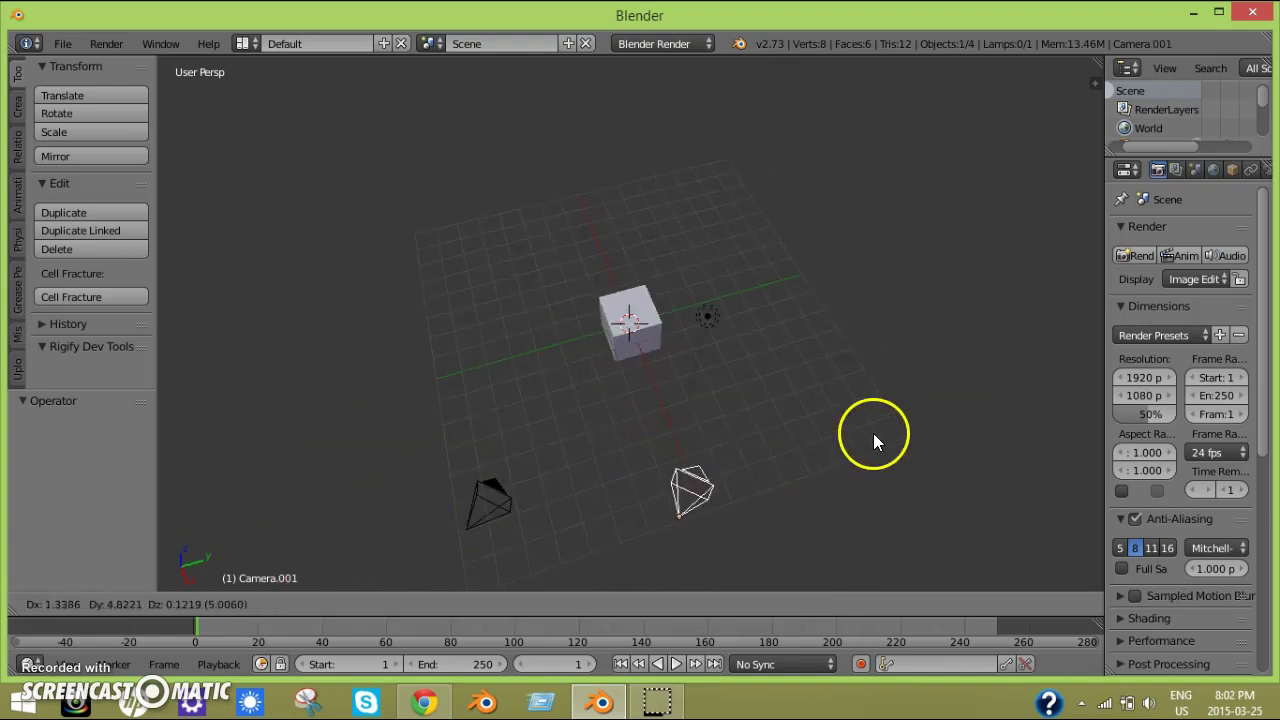
click(890, 412)
Rotate the duplicate camera by about -60° in the top view so it faces the cube.
mouse_move(826, 548)
middle_down()
mouse_move(813, 530)
mouse_move(812, 548)
middle_up()
scroll(820, 532, down, 2)
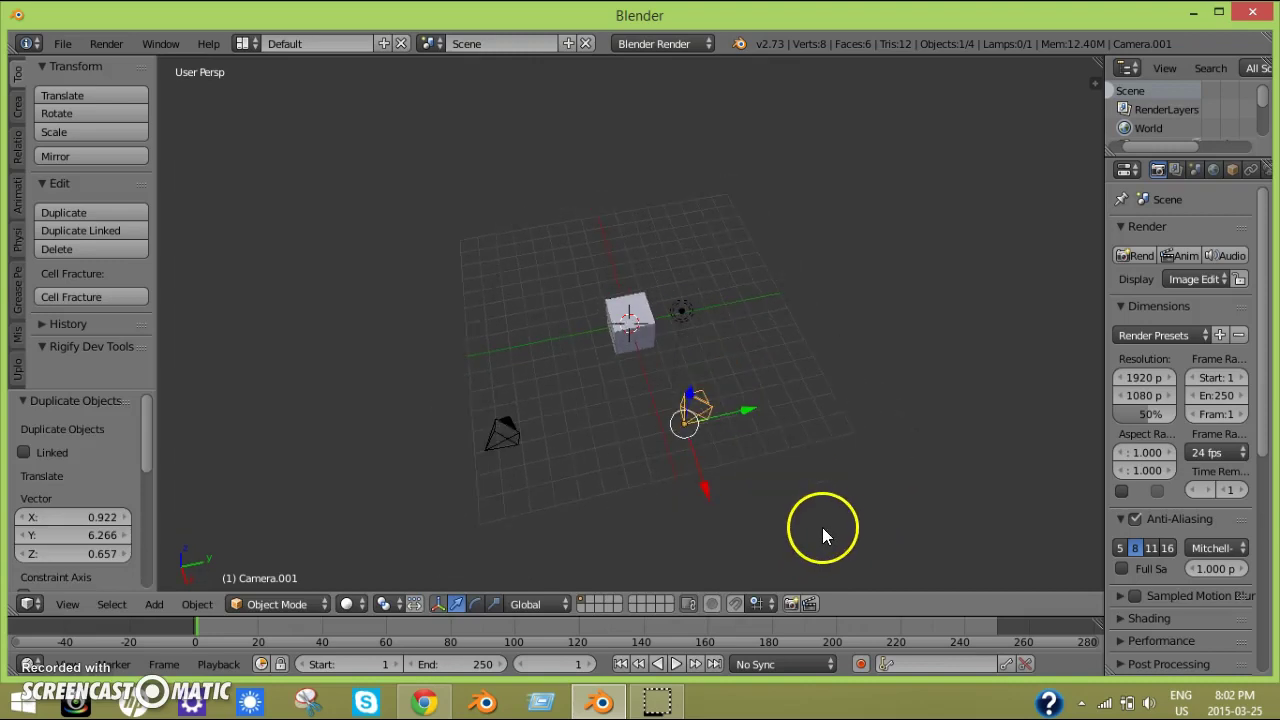
key(KP_7)
key(r)
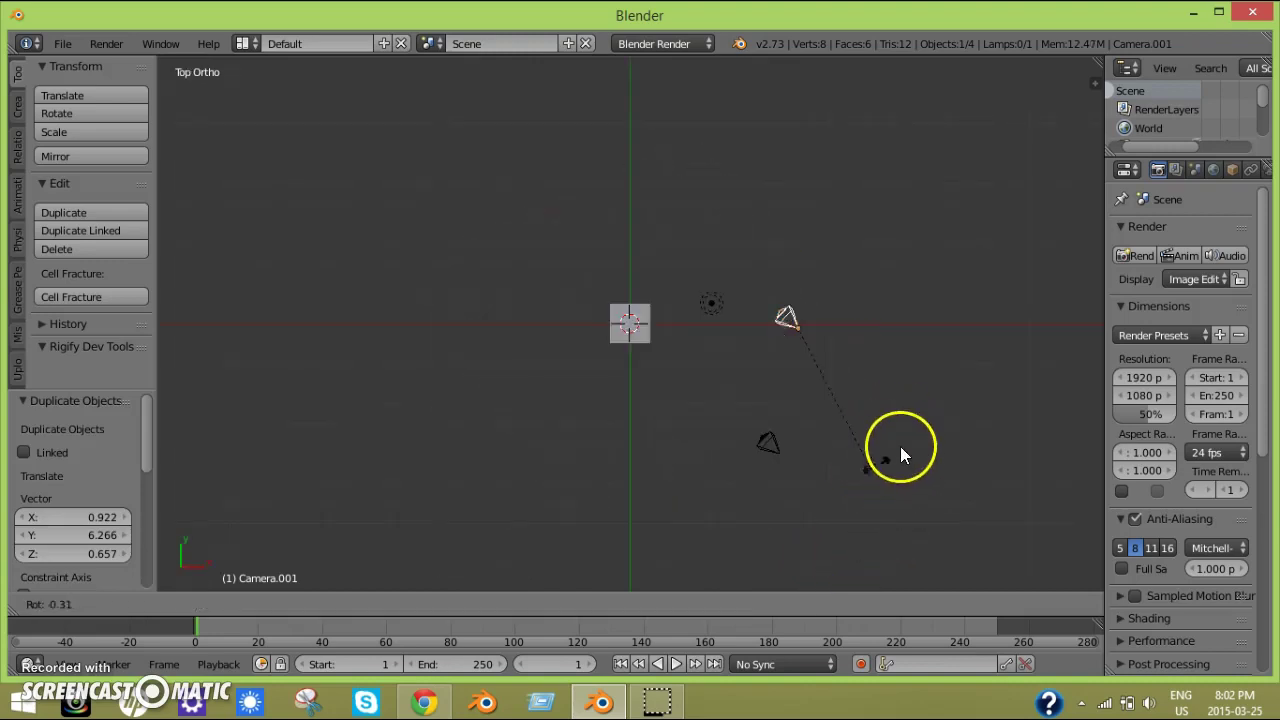
click(940, 333)
middle_drag(940, 333, 815, 244)
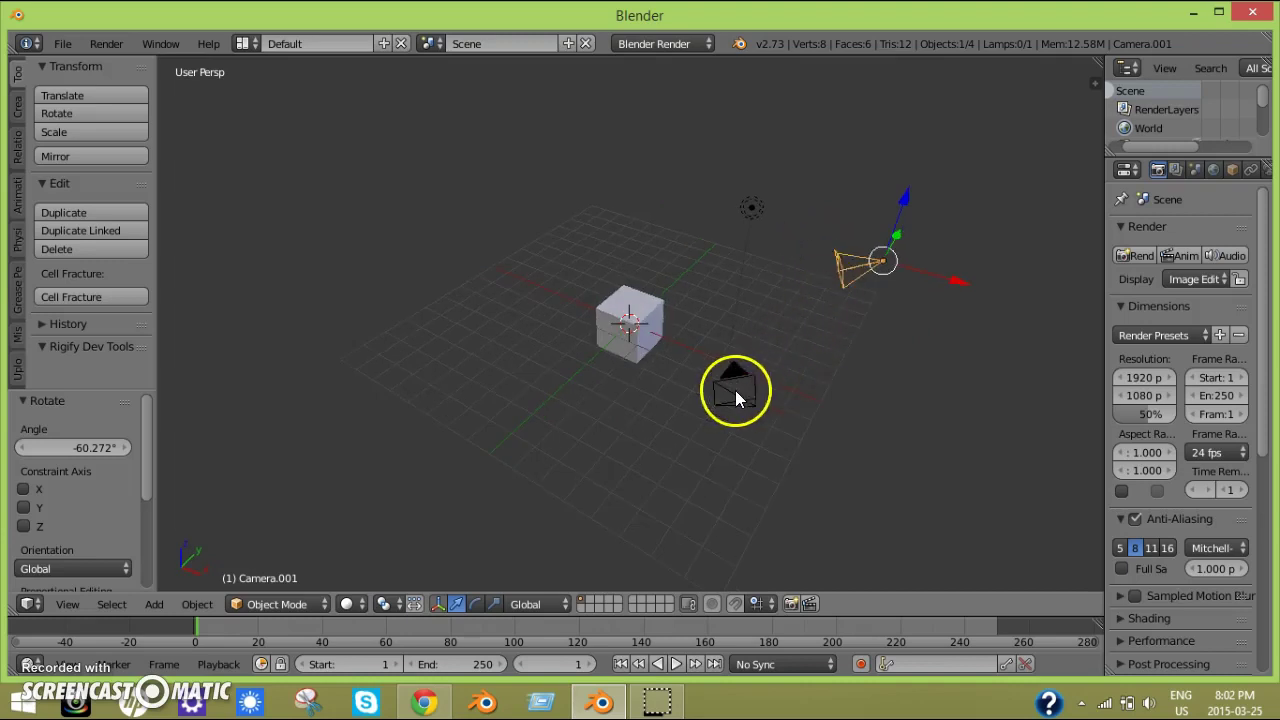
Scrub the timeline to frame 37, examine the original and duplicate cameras, and return to frame 1.
mouse_move(729, 379)
right_down()
mouse_move(731, 364)
mouse_move(709, 392)
right_up()
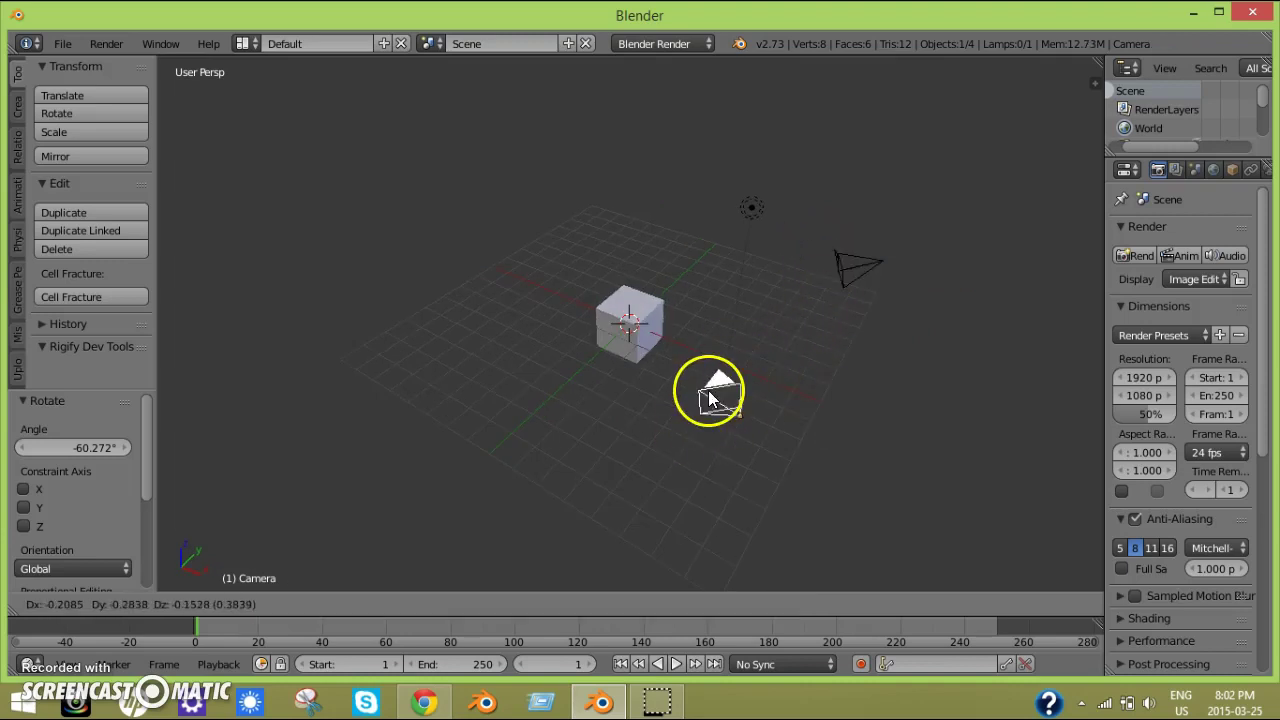
right_click(685, 431)
drag(209, 629, 333, 625)
right_click(864, 265)
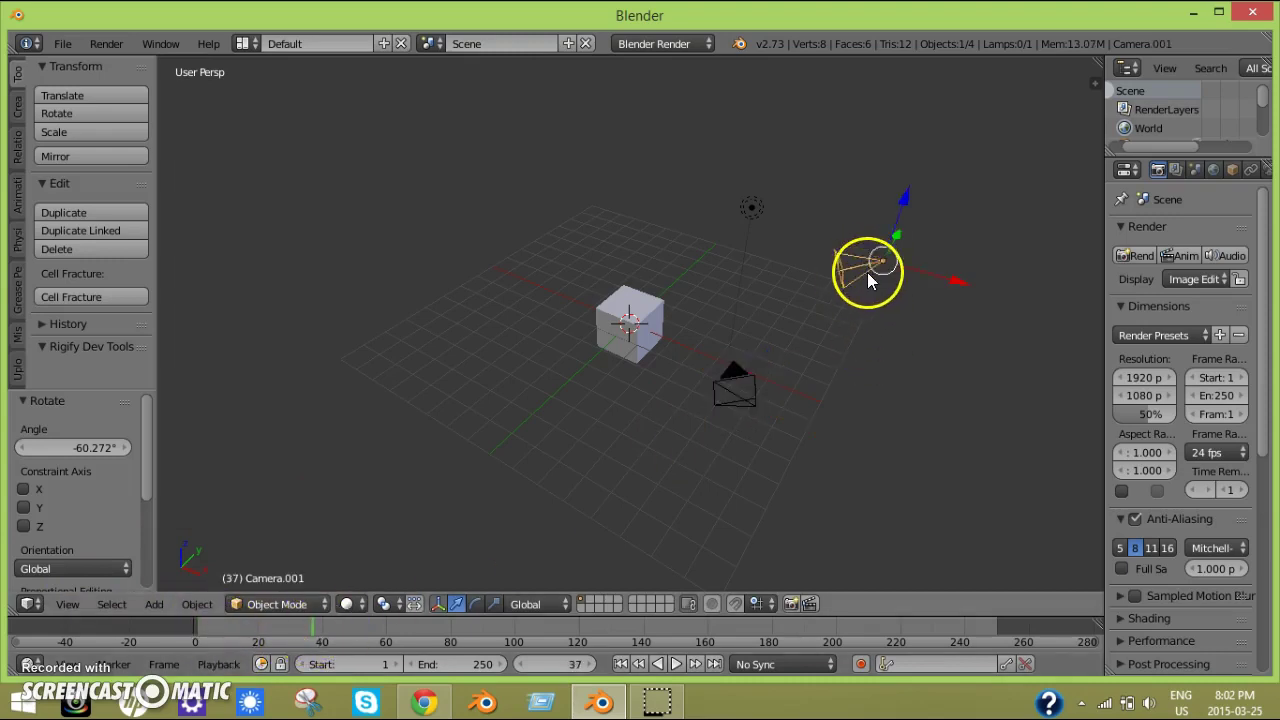
middle_drag(796, 363, 760, 406)
scroll(795, 352, up, 2)
key(KP_0)
scroll(740, 410, up, 1)
scroll(740, 410, down, 1)
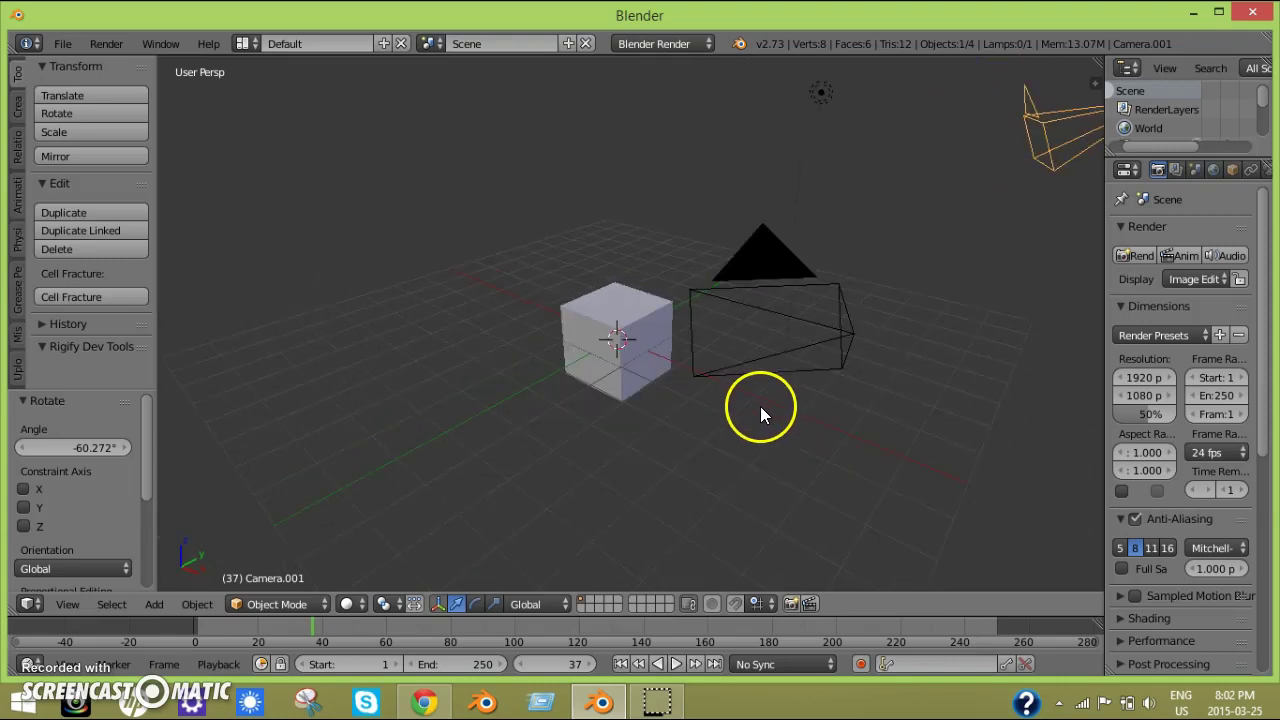
click(620, 664)
Add a plane mesh and scale it up by about 10.3 to form a floor under the cube.
scroll(726, 466, down, 2)
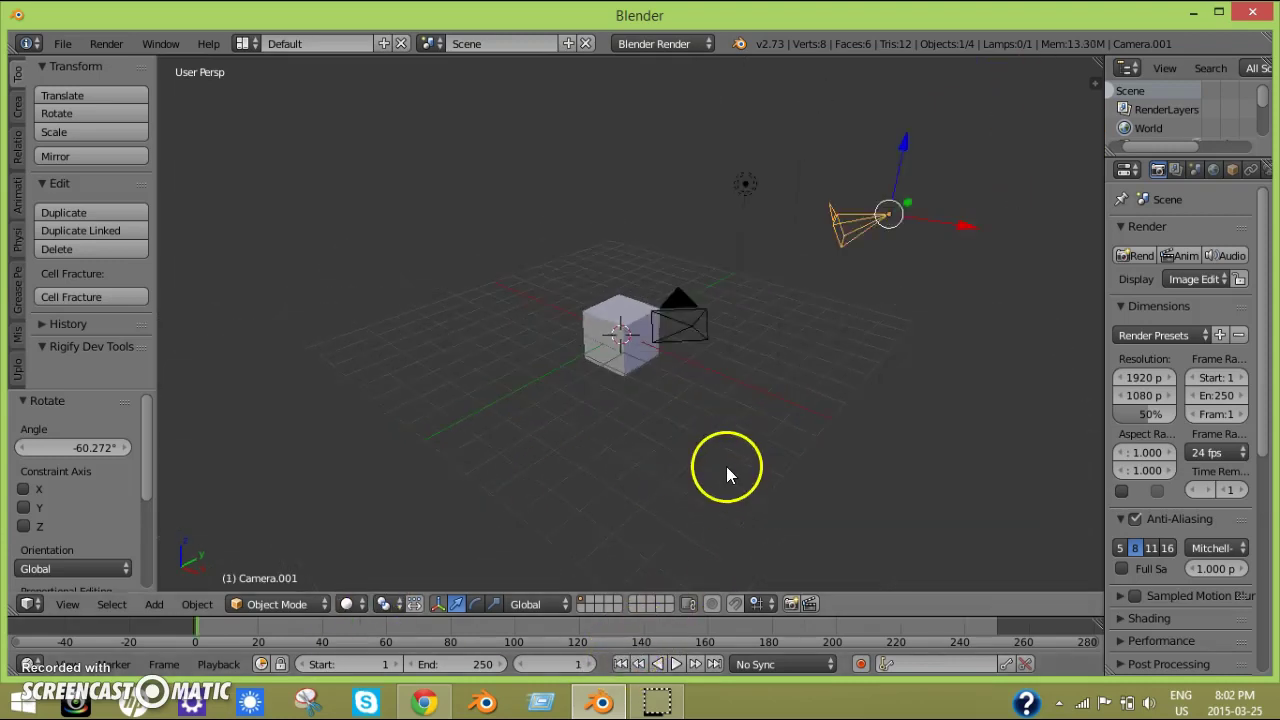
middle_drag(726, 466, 743, 488)
scroll(743, 488, up, 1)
key(shift+a)
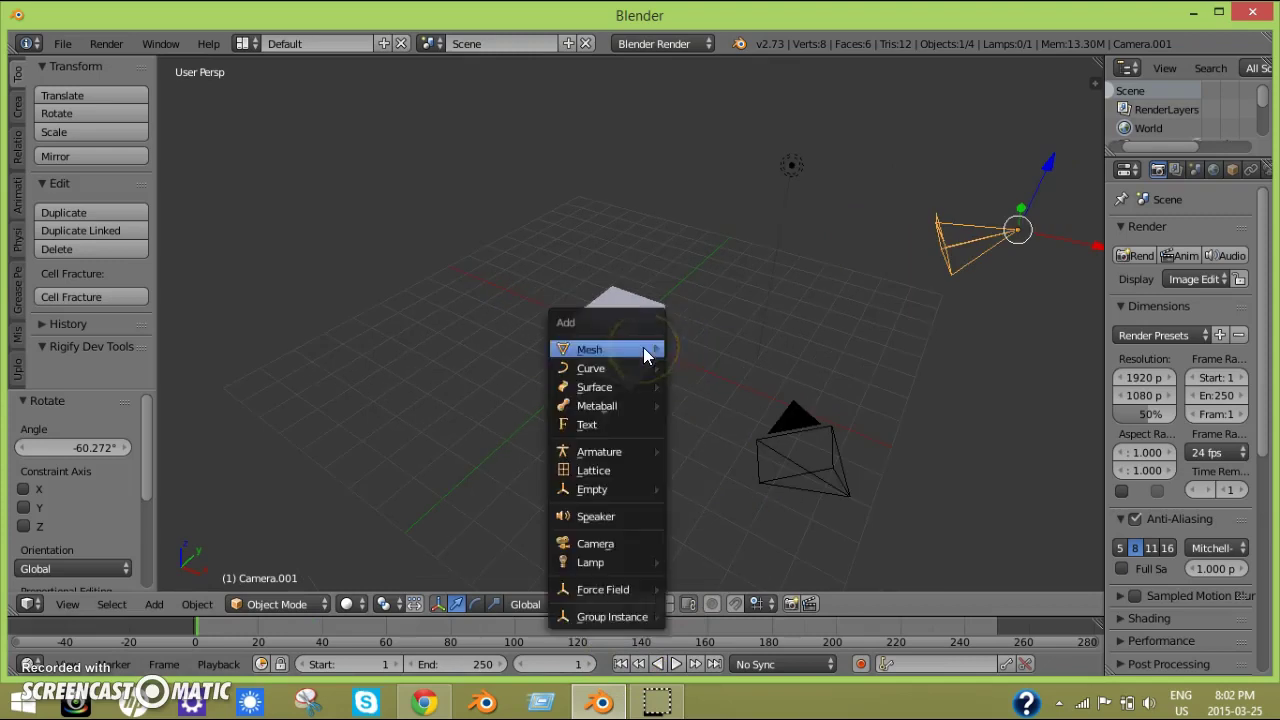
mouse_move(643, 347)
click(720, 350)
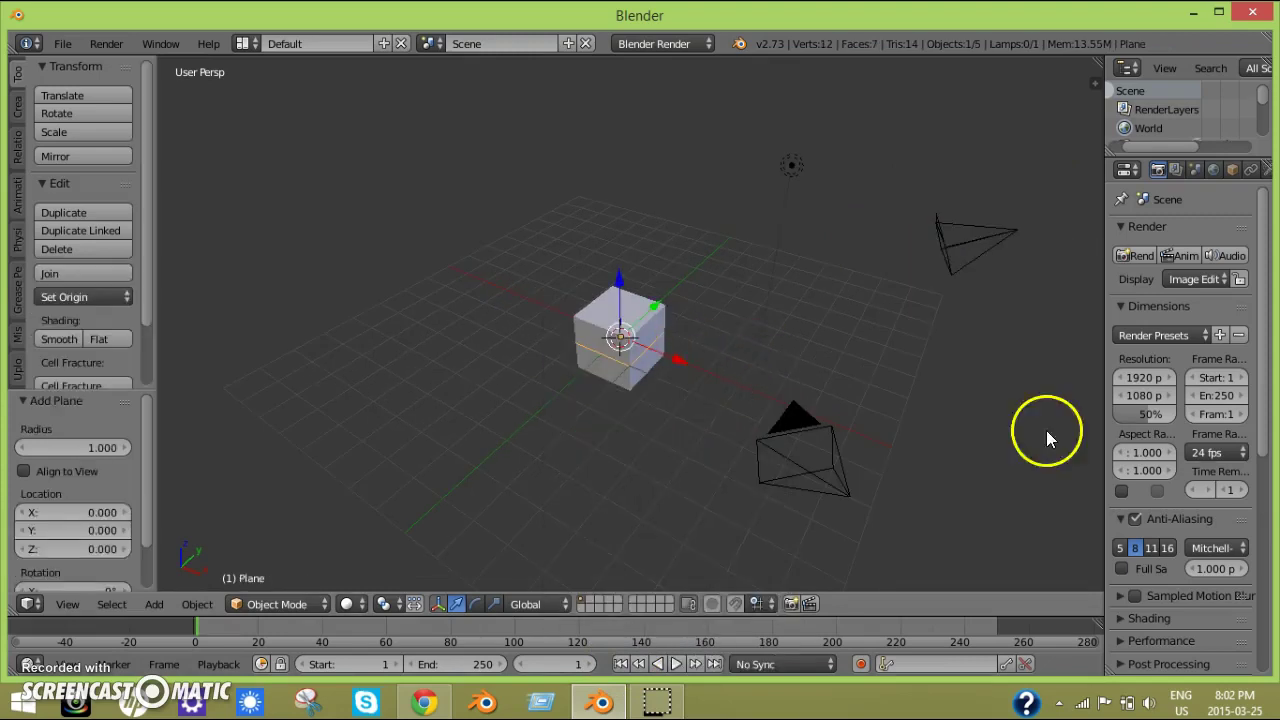
key(s)
click(533, 372)
Select the cube and move it 1 unit up along Z.
click(585, 336)
right_click(623, 327)
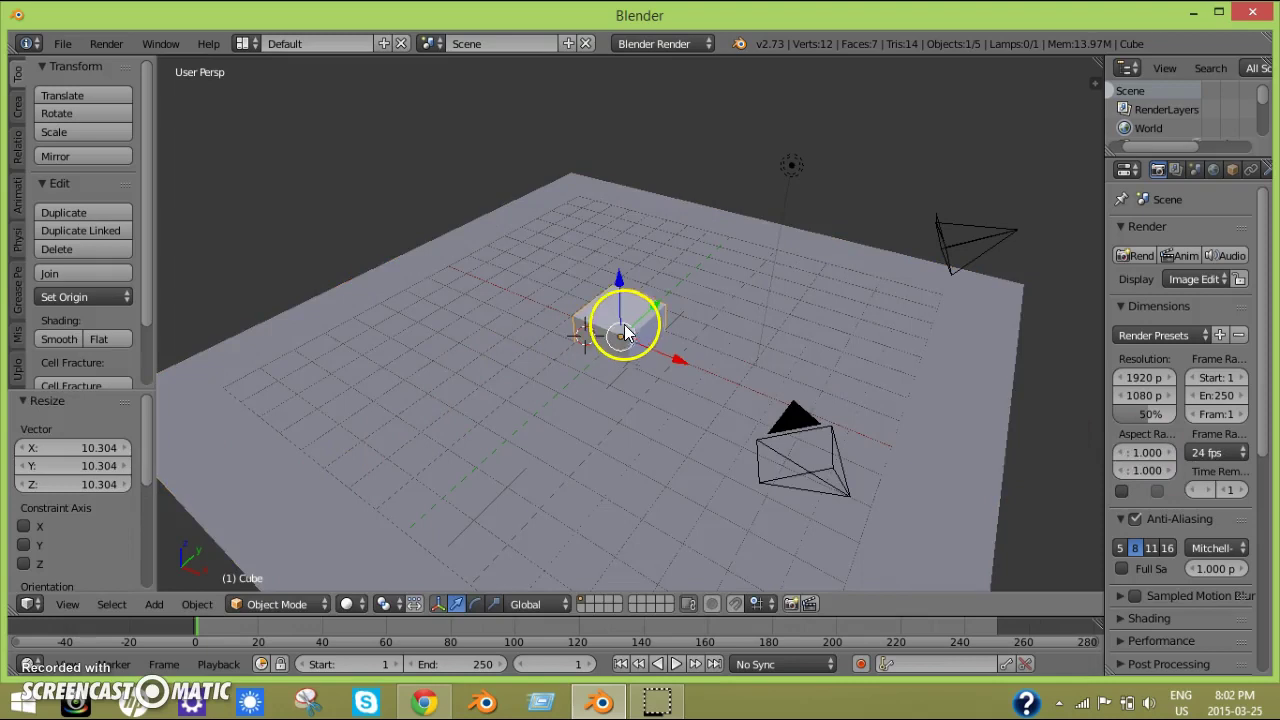
right_click(623, 327)
right_click(615, 303)
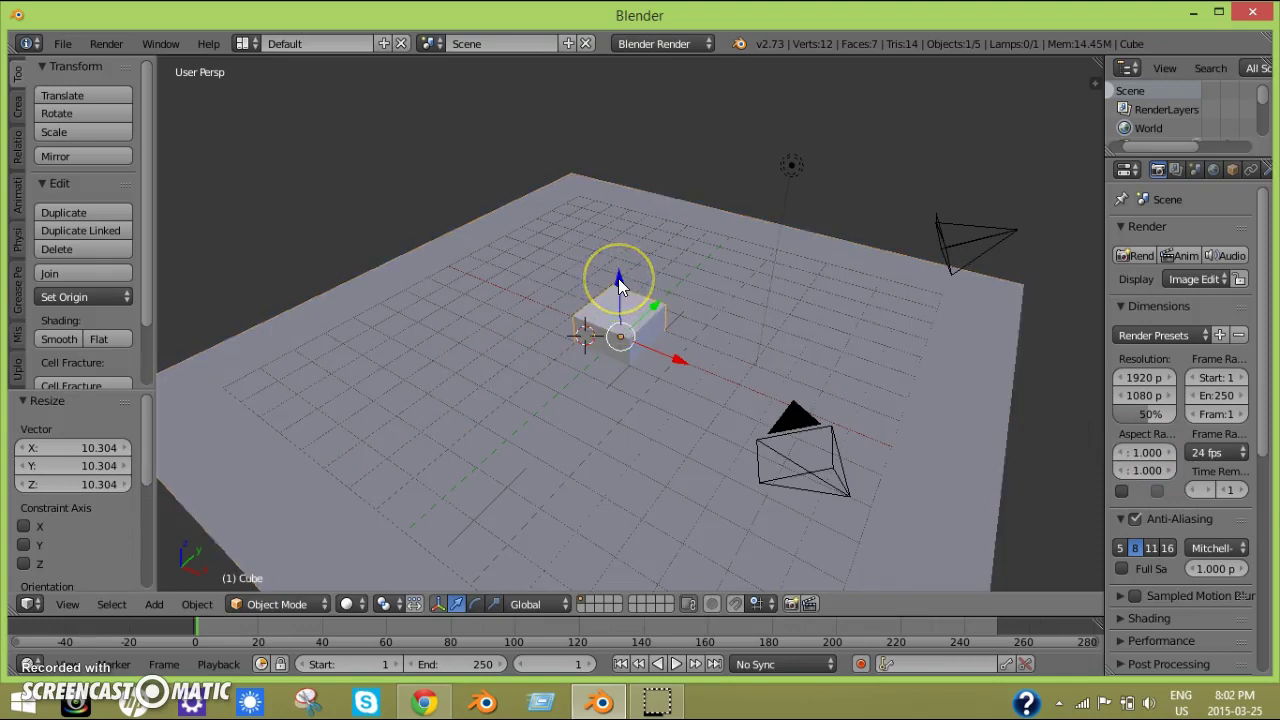
click(618, 278)
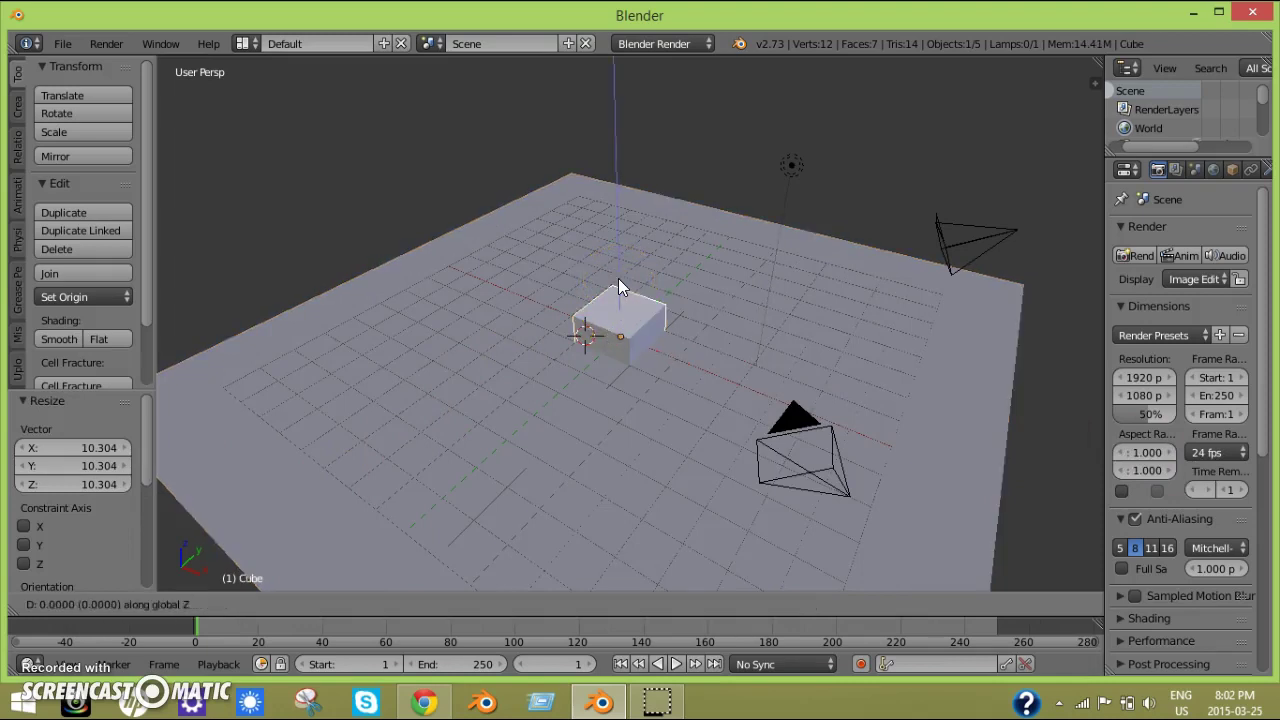
text(1)
key(Return)
Duplicate the cube, place the copy beside the original and scale it by about 0.42.
middle_drag(618, 278, 603, 320)
key(shift+d)
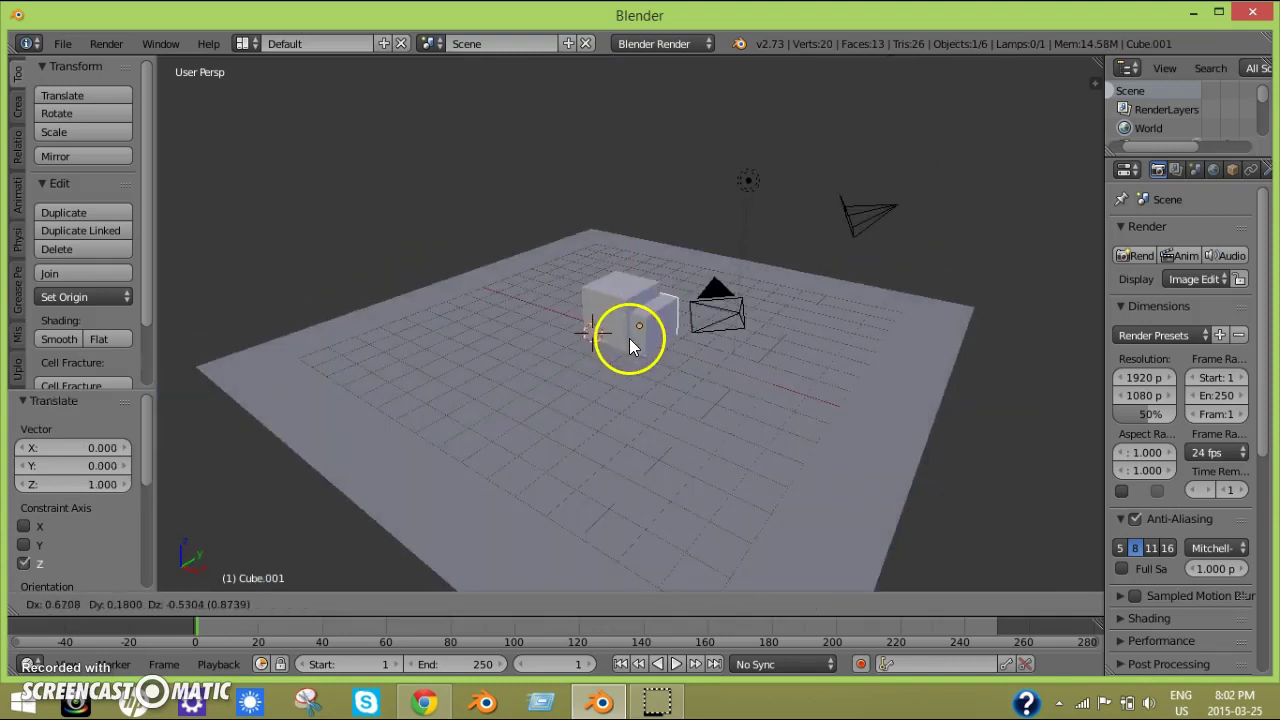
click(630, 335)
key(s)
click(638, 387)
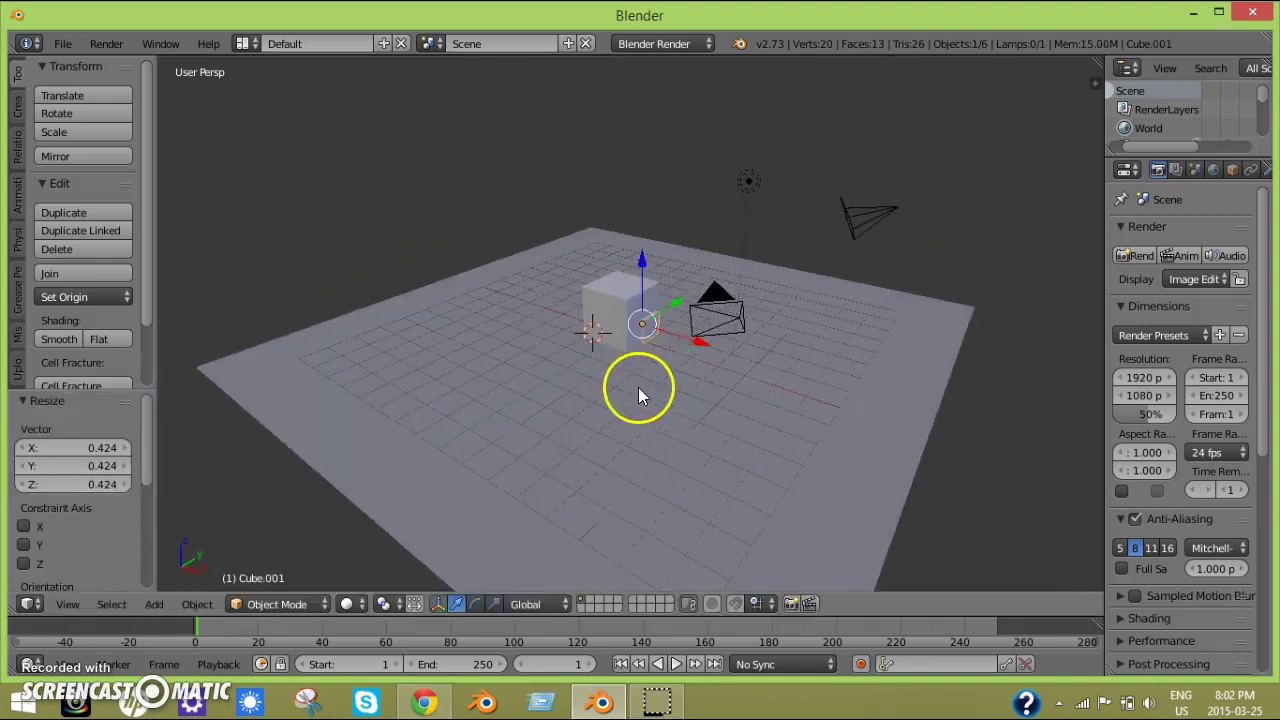
Shift the small cube outward along X and by about -0.23 along Y, clear of the large cube.
middle_drag(638, 387, 641, 414)
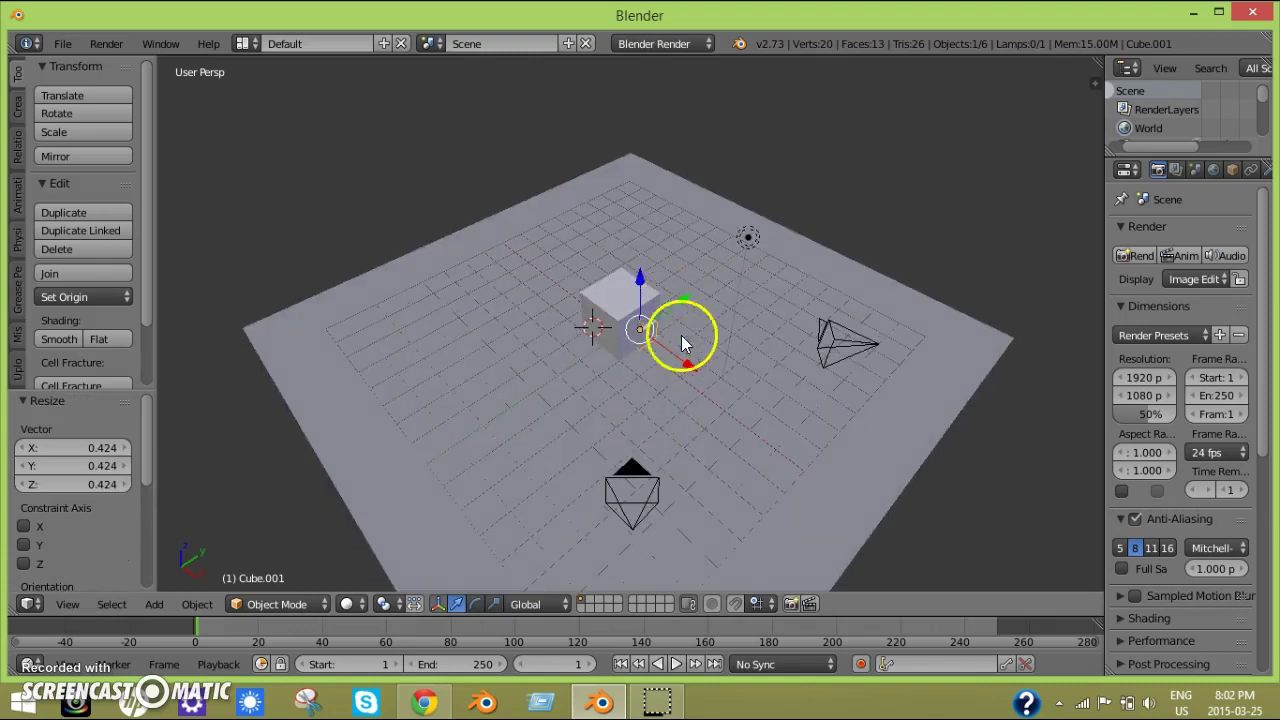
drag(687, 367, 697, 379)
drag(688, 316, 685, 333)
Scrub the timeline and set the current frame to 0.
middle_drag(651, 509, 652, 440)
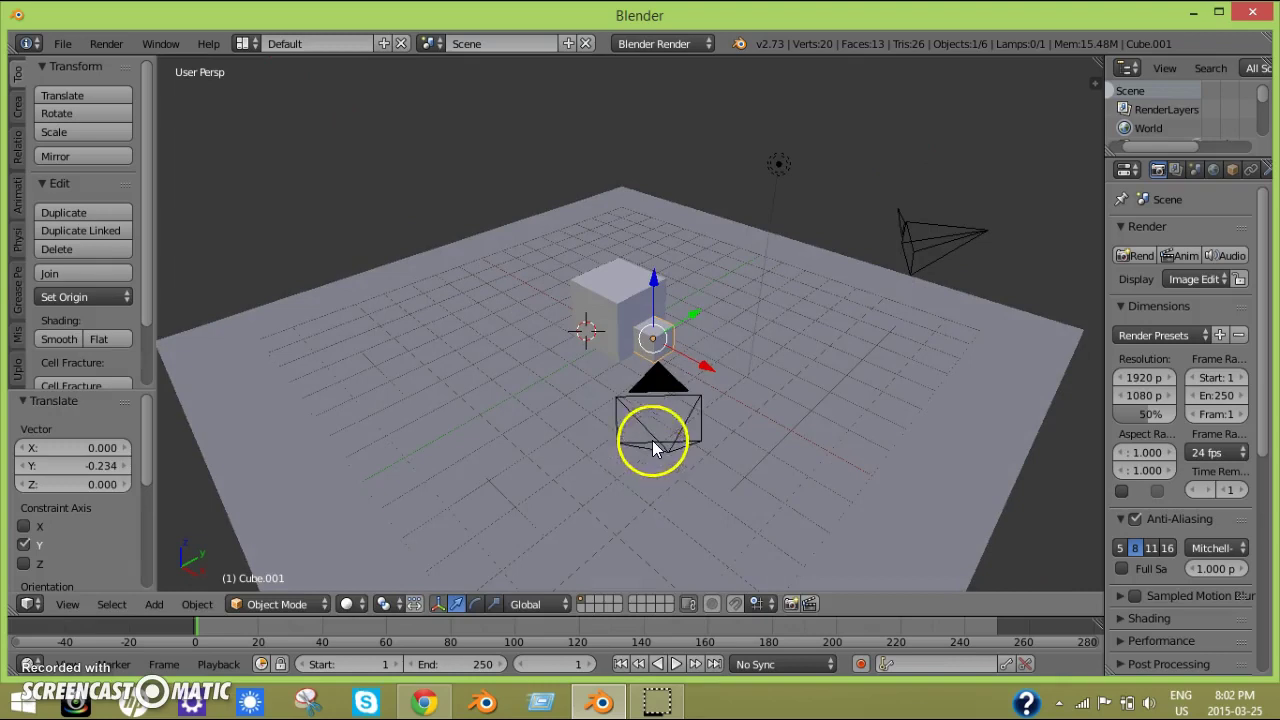
right_click(655, 383)
middle_drag(672, 387, 564, 432)
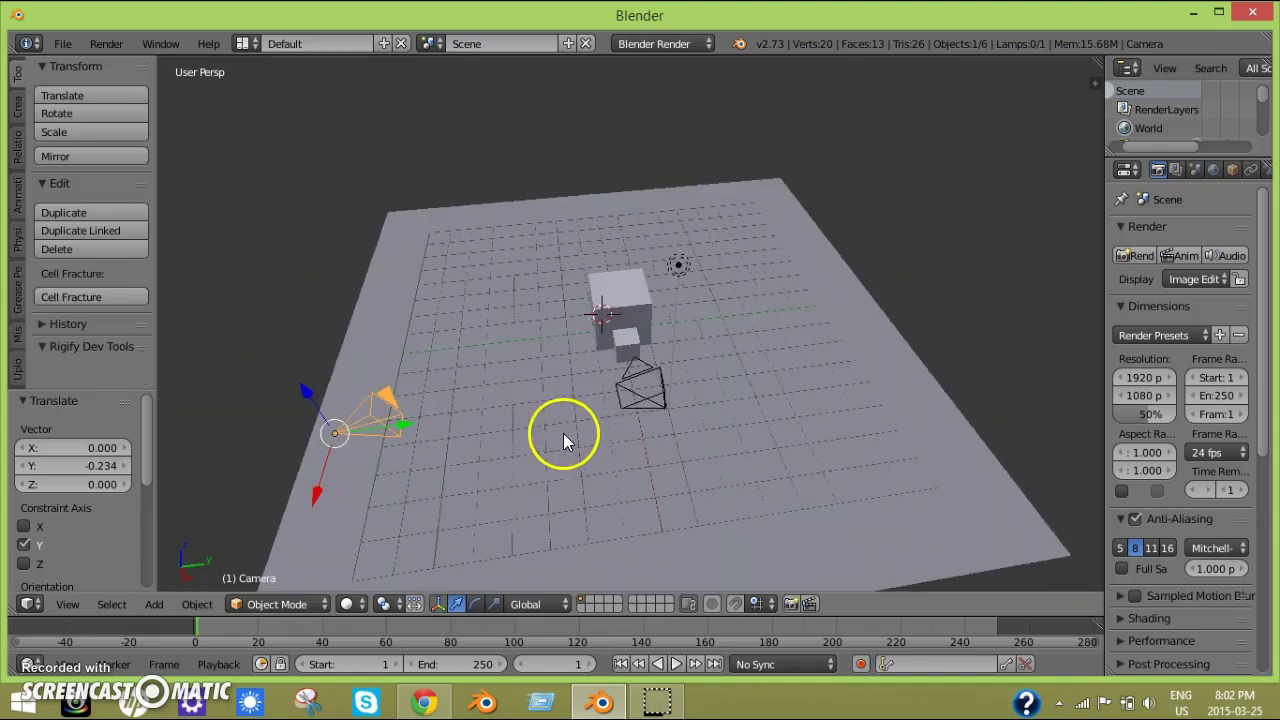
drag(206, 628, 138, 631)
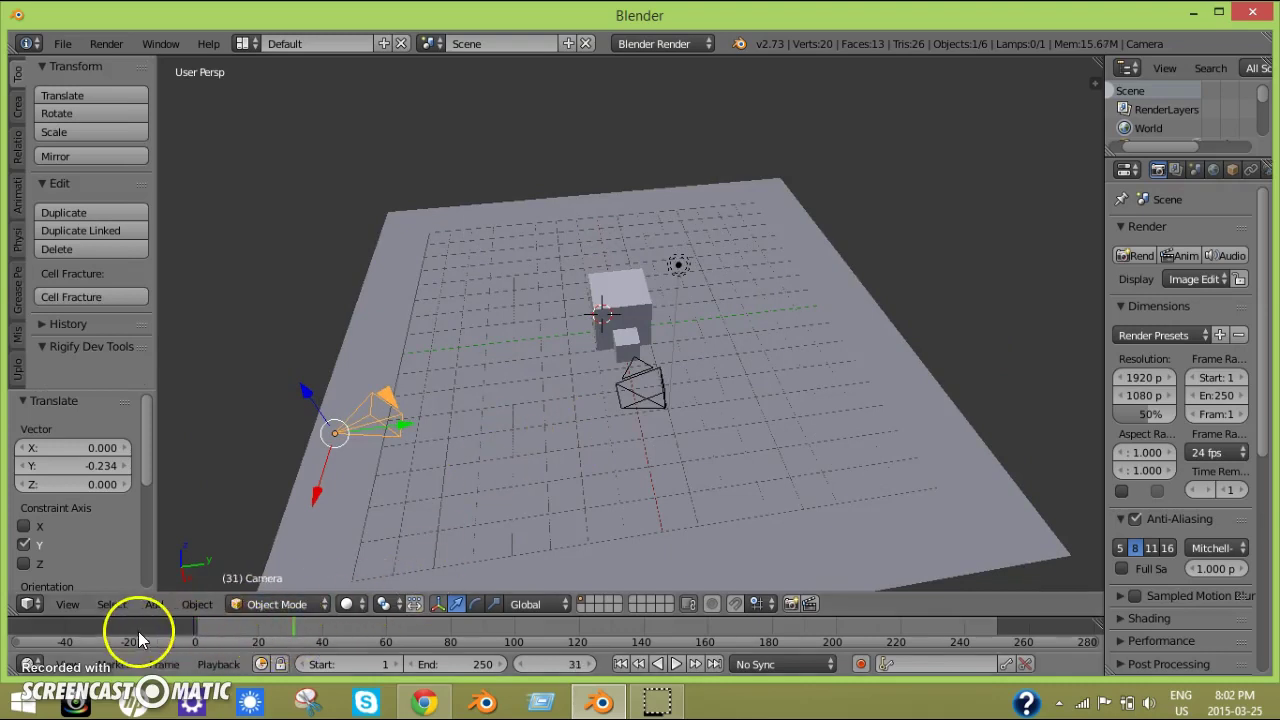
Select the small cube and raise it by 0.4 along Z so it clears the floor.
right_click(641, 378)
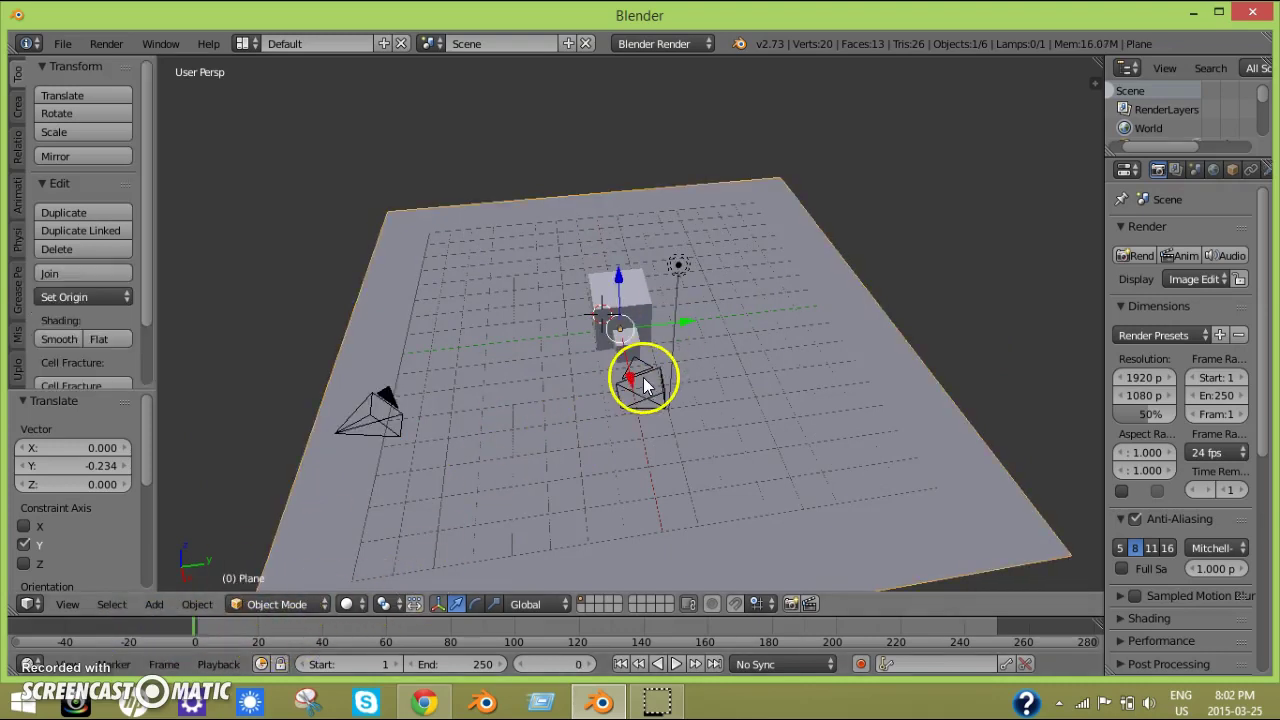
right_click(643, 366)
mouse_move(643, 366)
middle_down()
mouse_move(695, 374)
mouse_move(724, 321)
mouse_move(734, 377)
mouse_move(723, 417)
mouse_move(609, 318)
mouse_move(700, 351)
mouse_move(656, 352)
middle_up()
right_click(656, 352)
drag(640, 286, 646, 277)
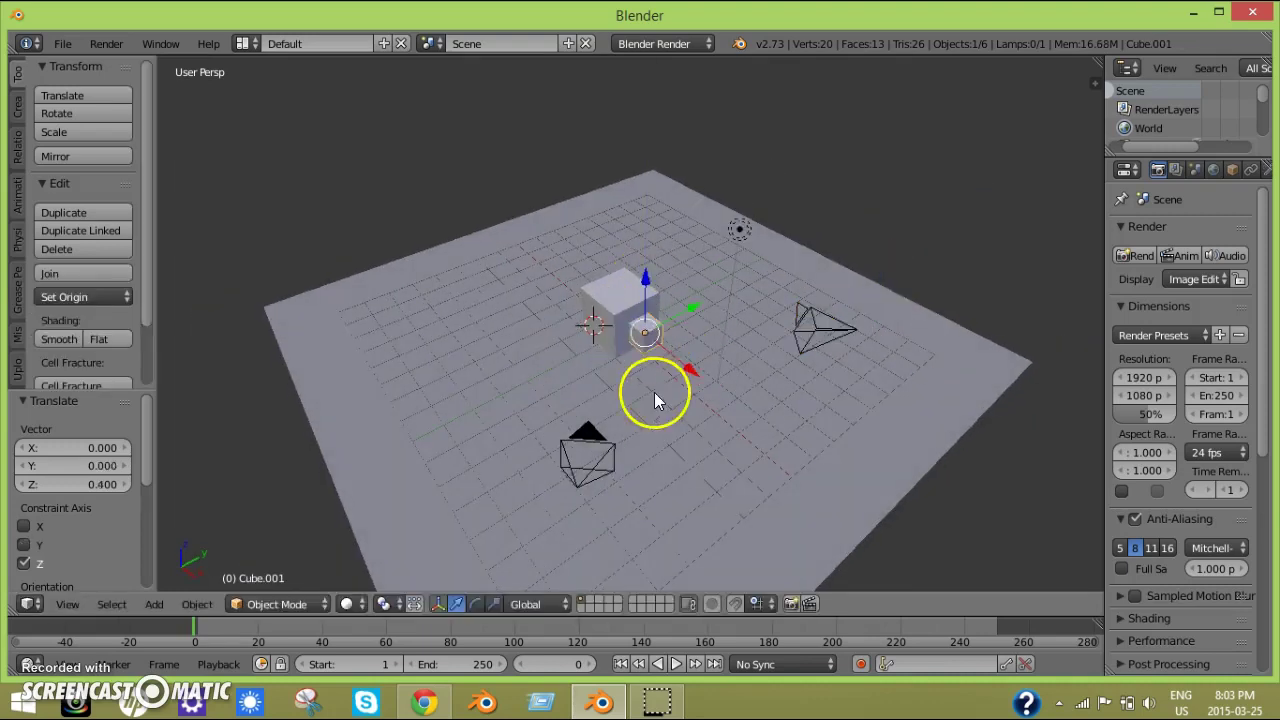
Select the first camera and set the animation's start frame to the current frame 0.
right_click(591, 435)
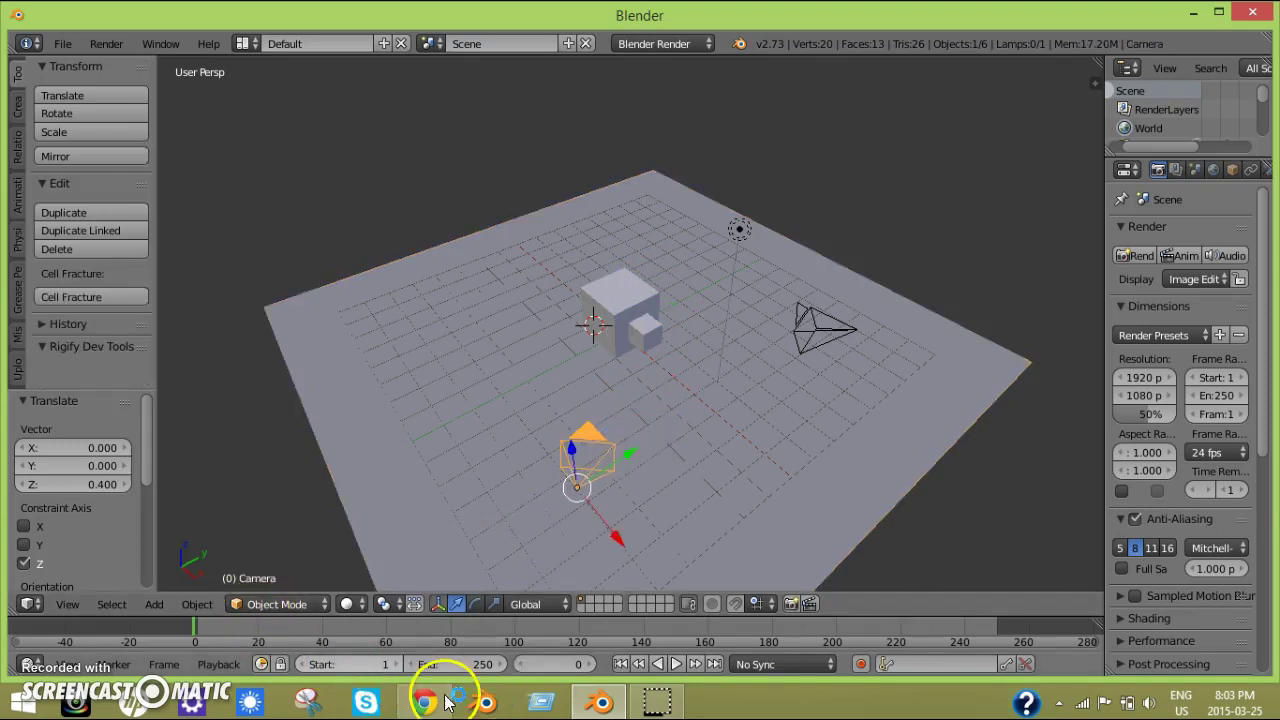
key(s)
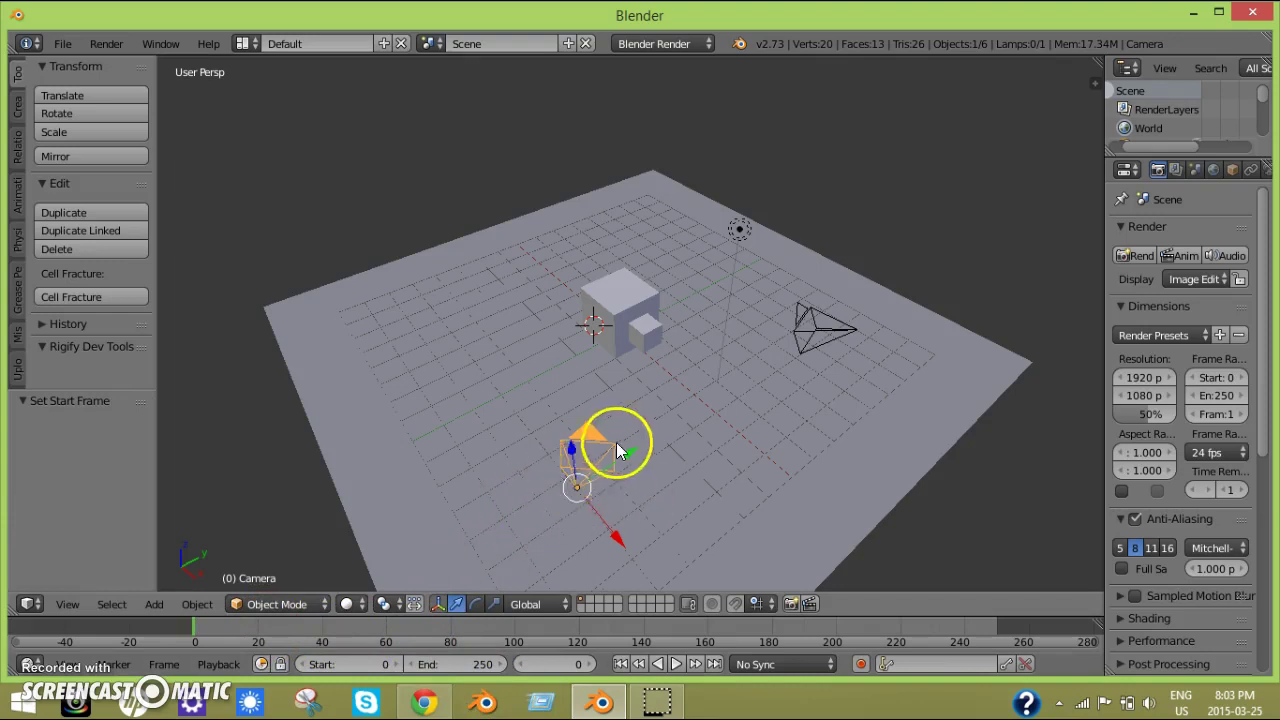
Examine how both cameras are placed around the cubes, ending with the second camera selected.
middle_drag(615, 455, 648, 398)
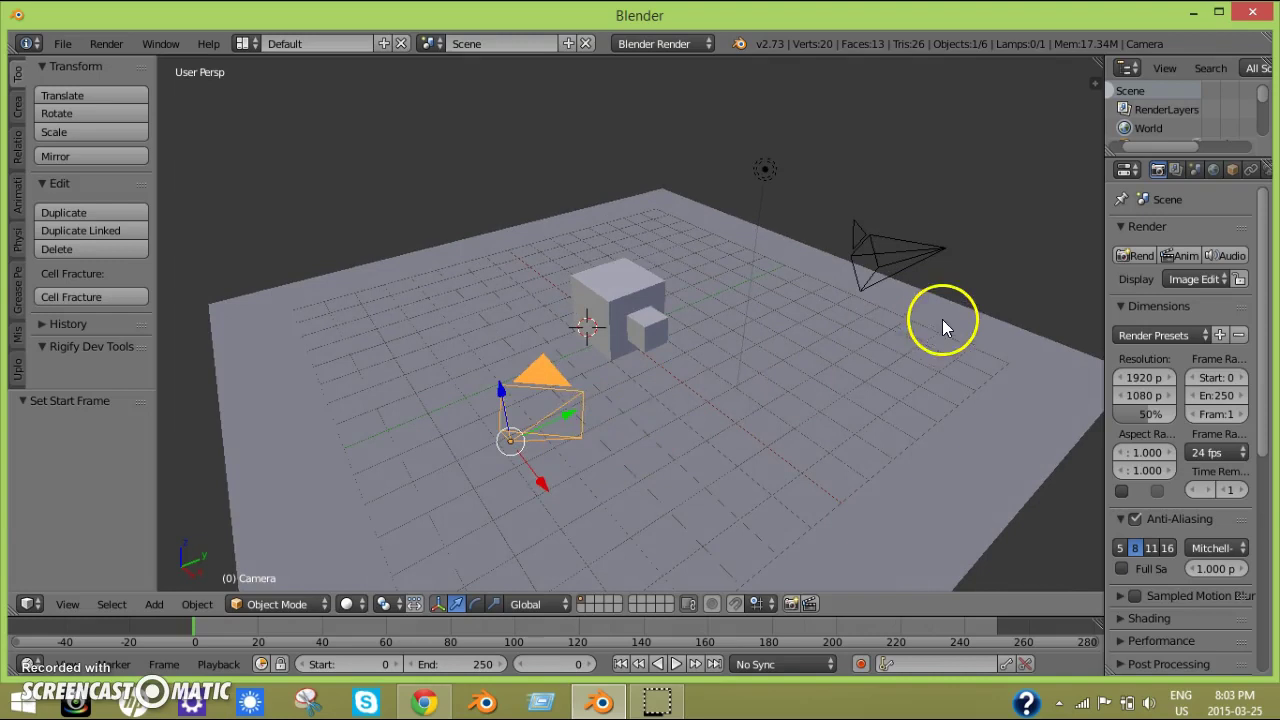
middle_drag(943, 320, 609, 381)
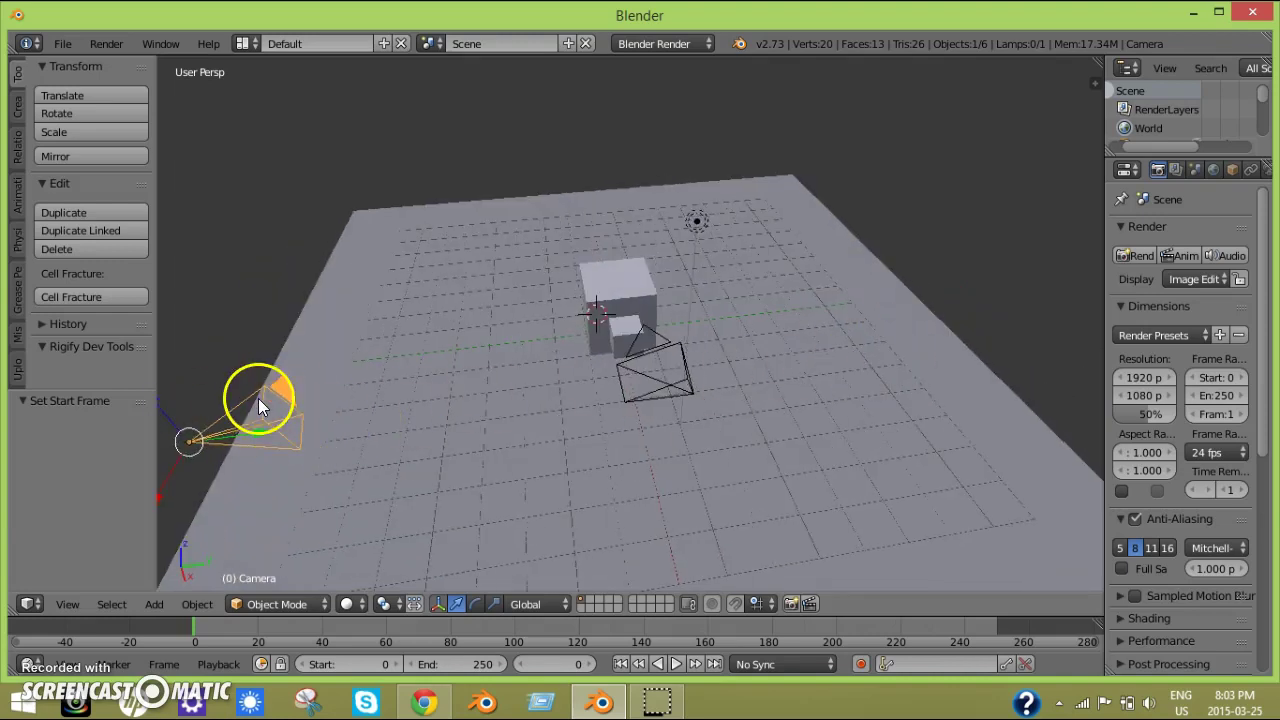
middle_drag(307, 400, 229, 365)
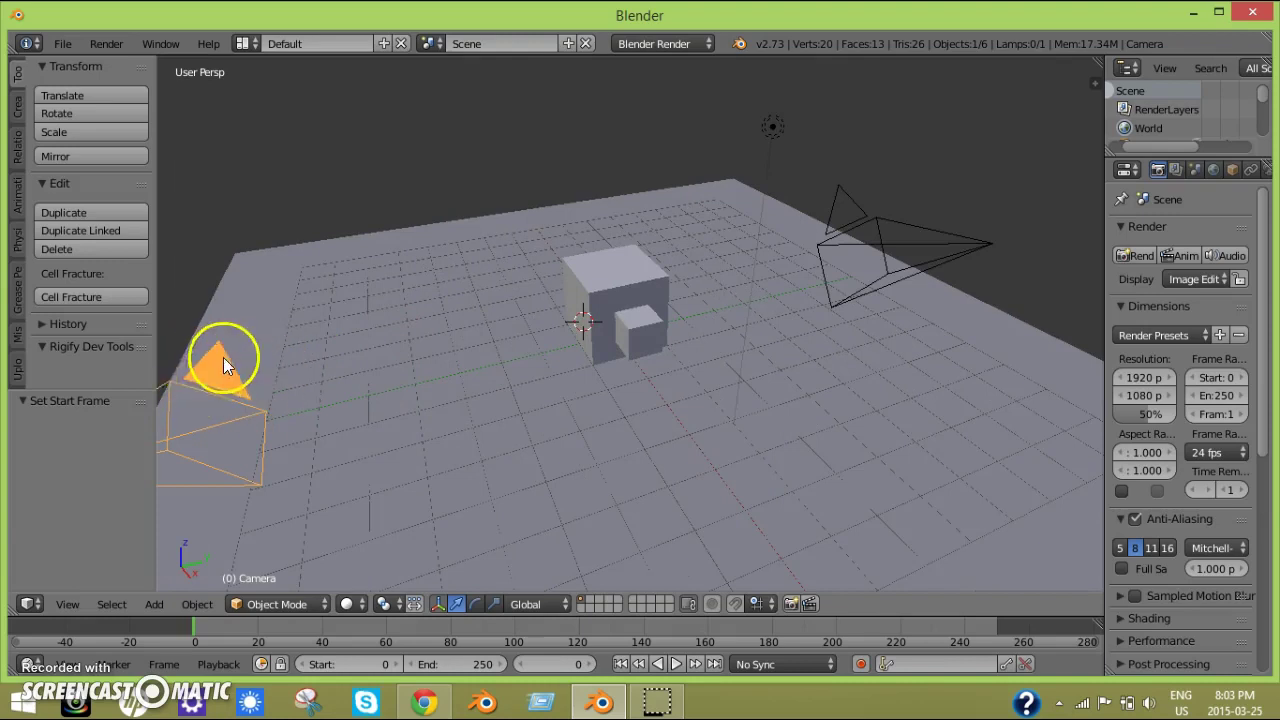
scroll(509, 425, down, 2)
middle_drag(590, 405, 514, 290)
scroll(488, 443, up, 2)
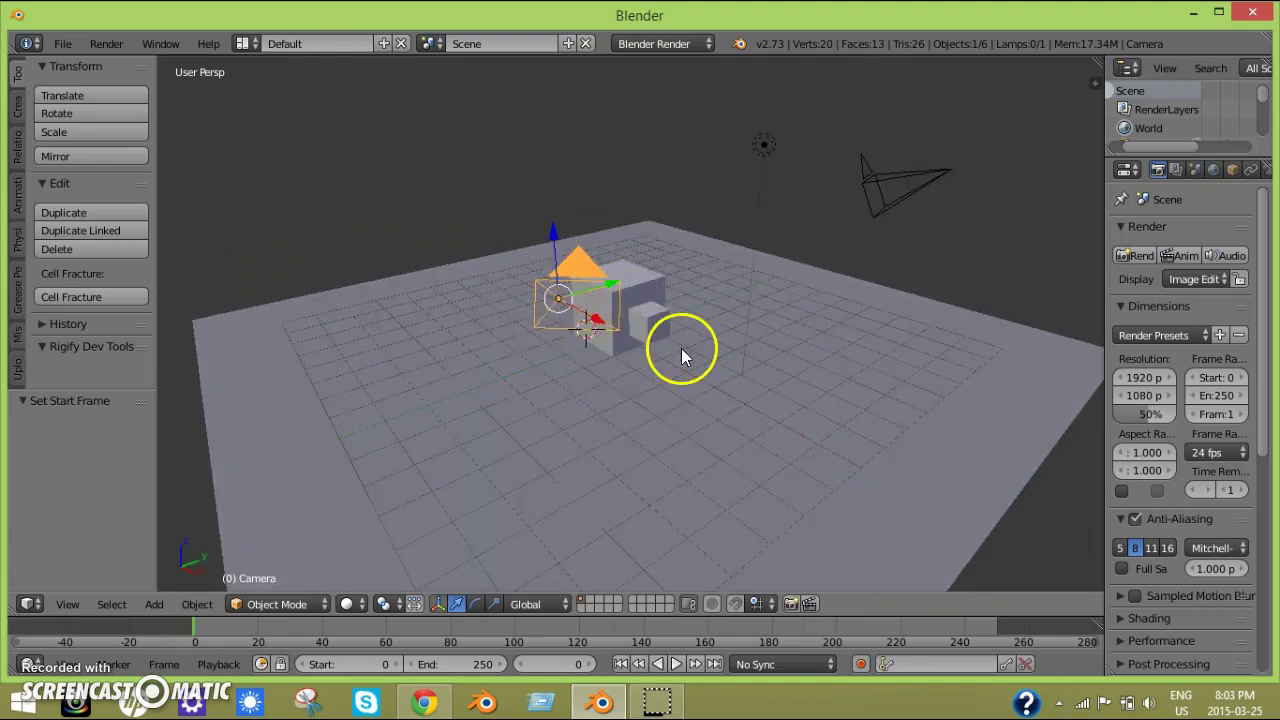
right_click(944, 173)
key(b)
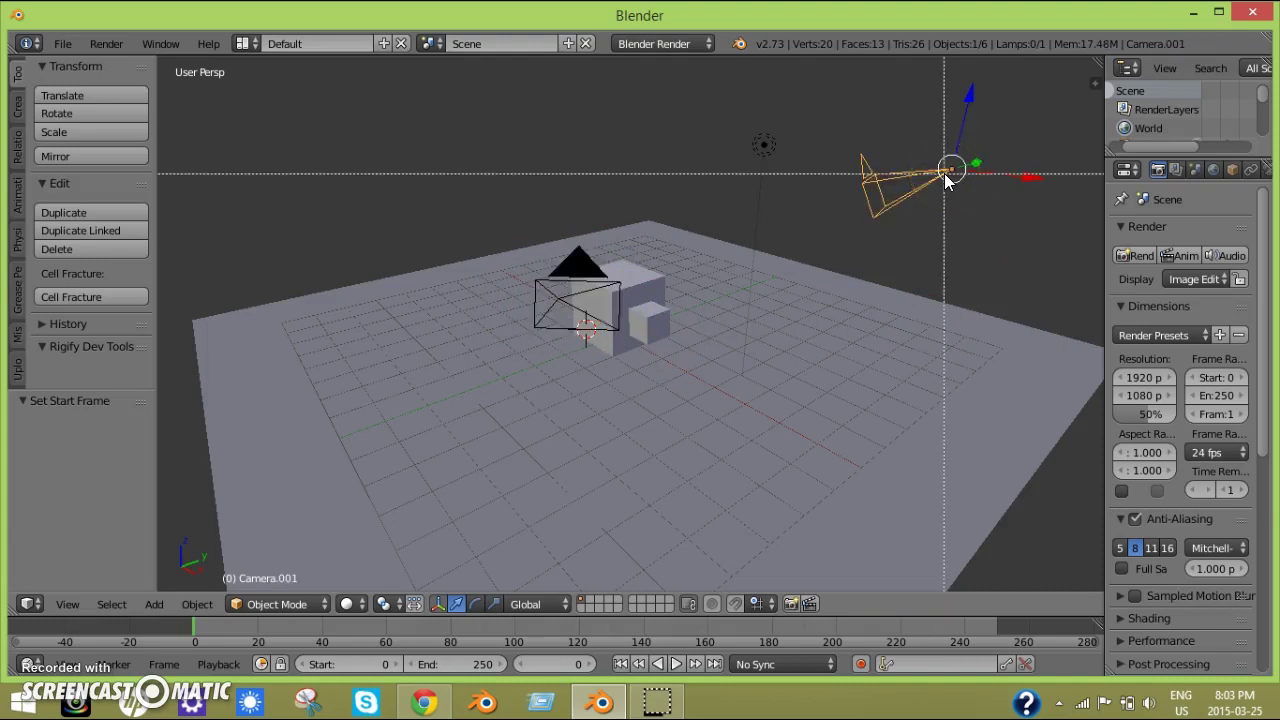
key(Escape)
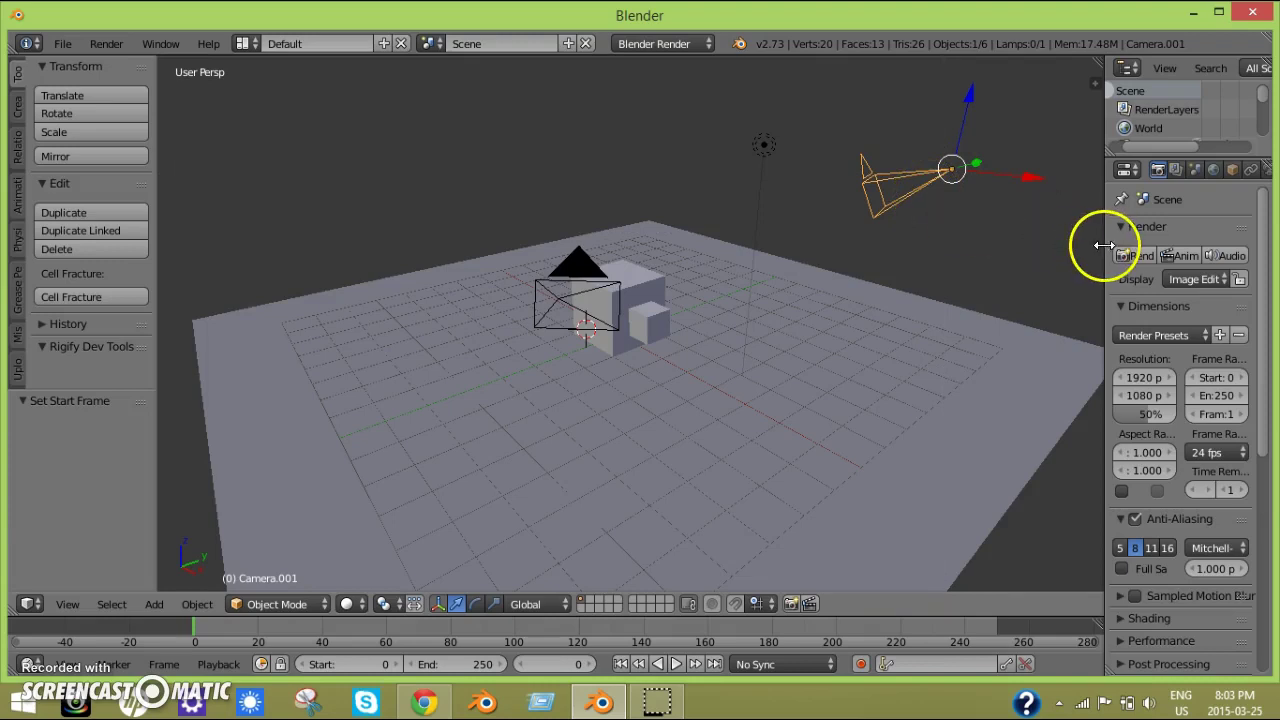
Widen the properties editor and show the scene settings.
drag(1100, 246, 1062, 250)
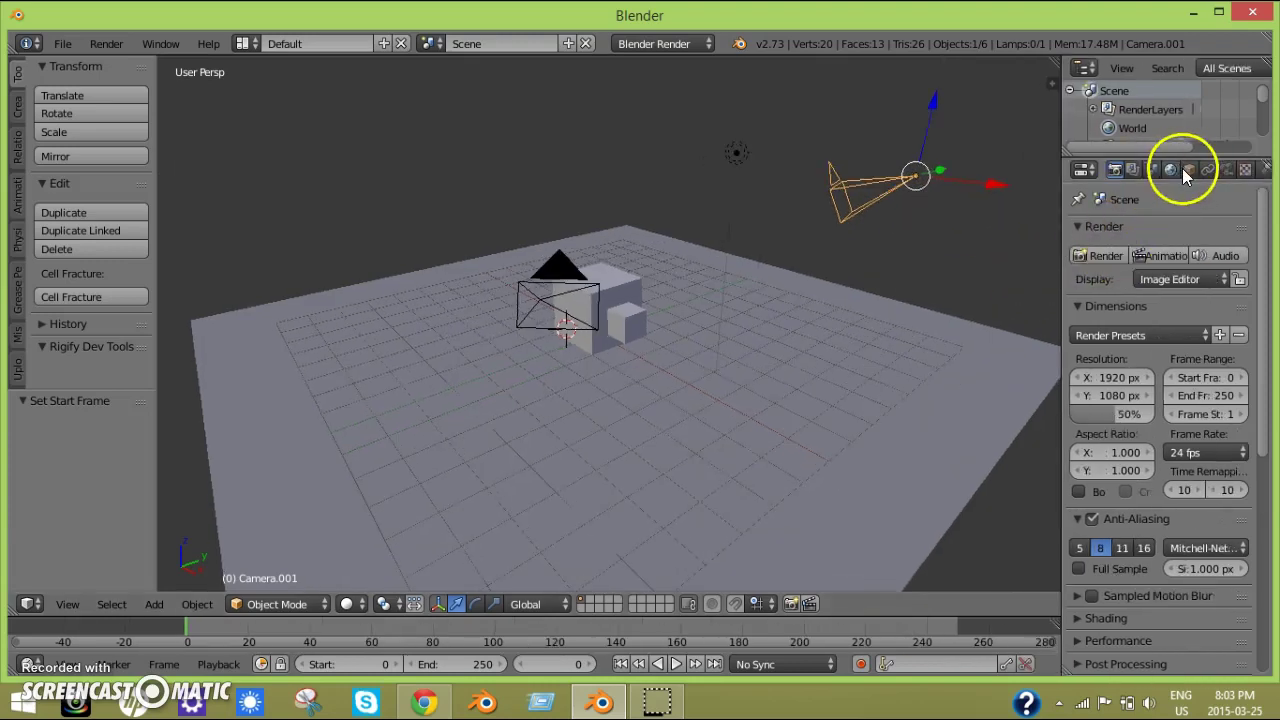
click(1153, 171)
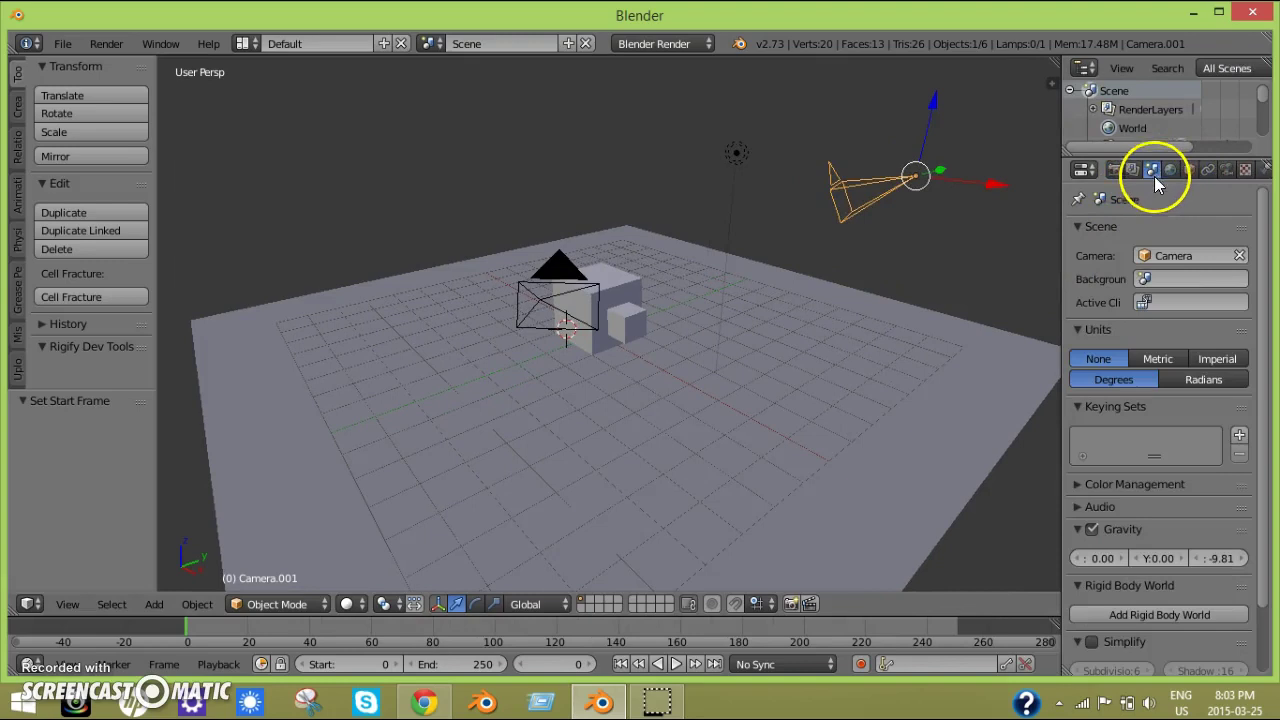
drag(1061, 274, 1021, 272)
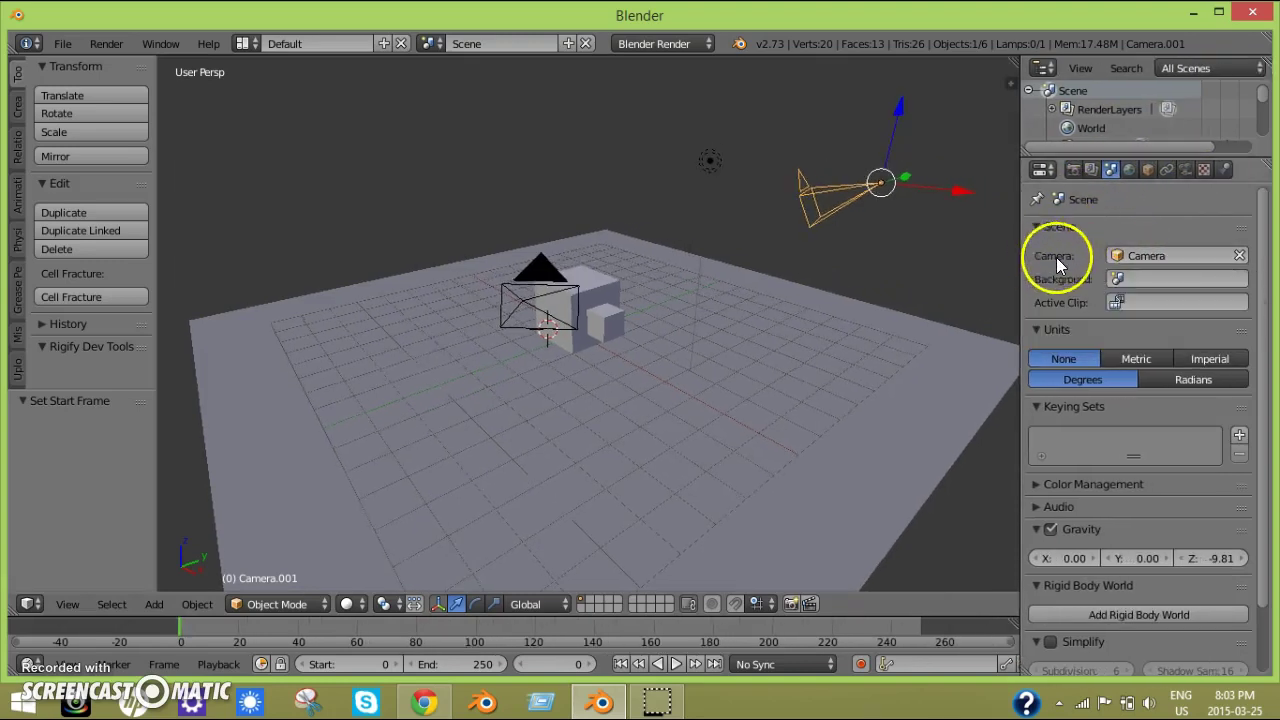
Switch the scene's active camera to Camera.001, compare the two cameras in the view, and switch back to Camera.
click(1120, 256)
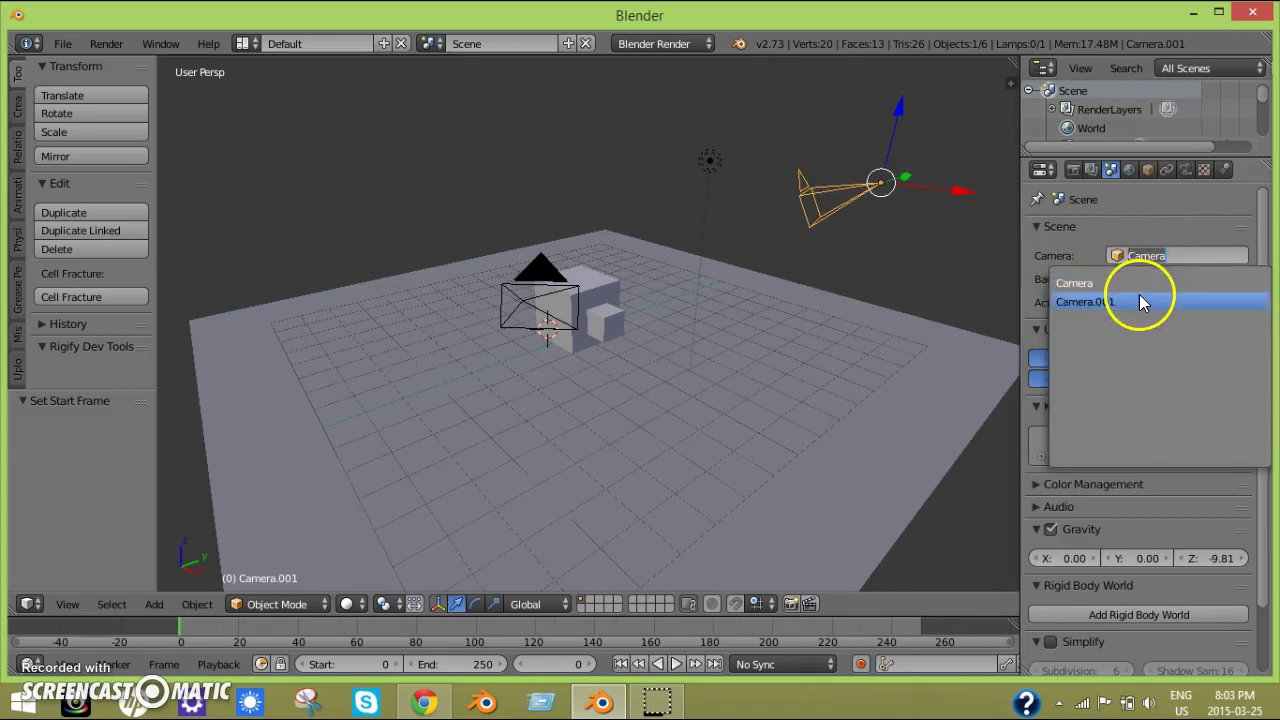
click(1139, 295)
middle_drag(951, 278, 866, 262)
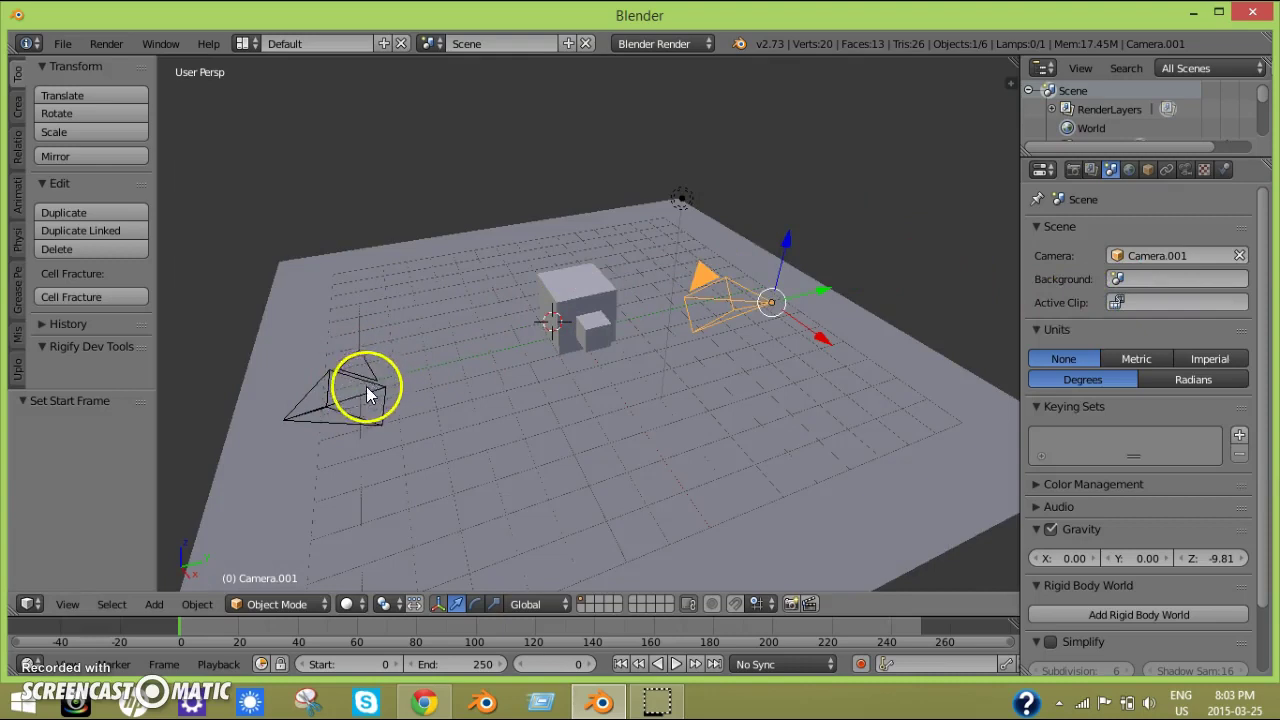
middle_drag(607, 399, 603, 380)
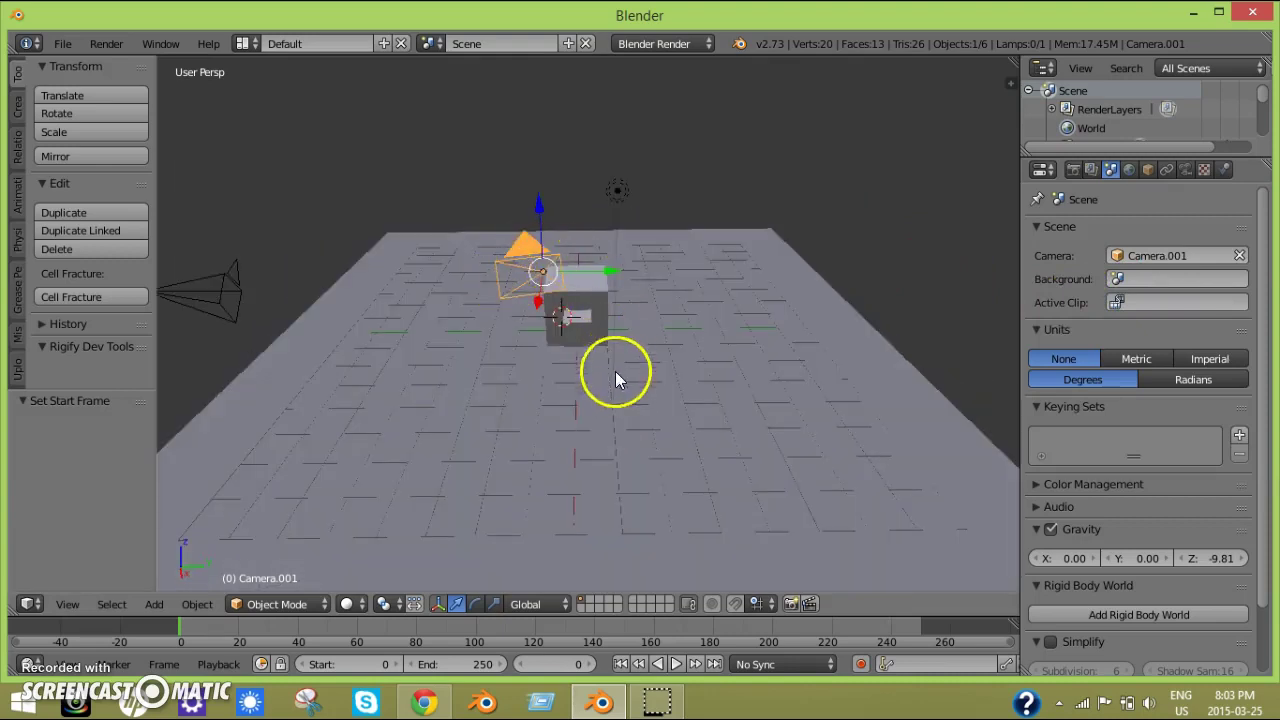
click(1150, 256)
click(1150, 278)
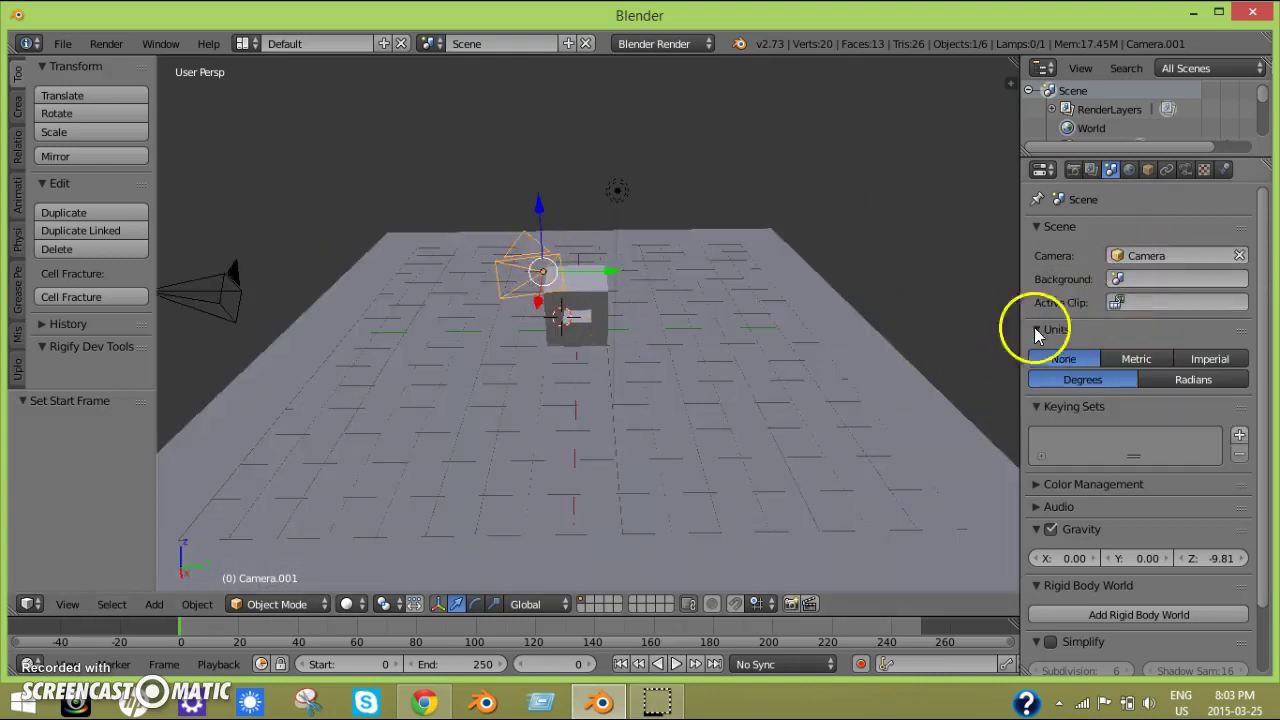
Select the first camera and make the timeline area taller.
middle_drag(1000, 340, 862, 357)
scroll(862, 357, down, 4)
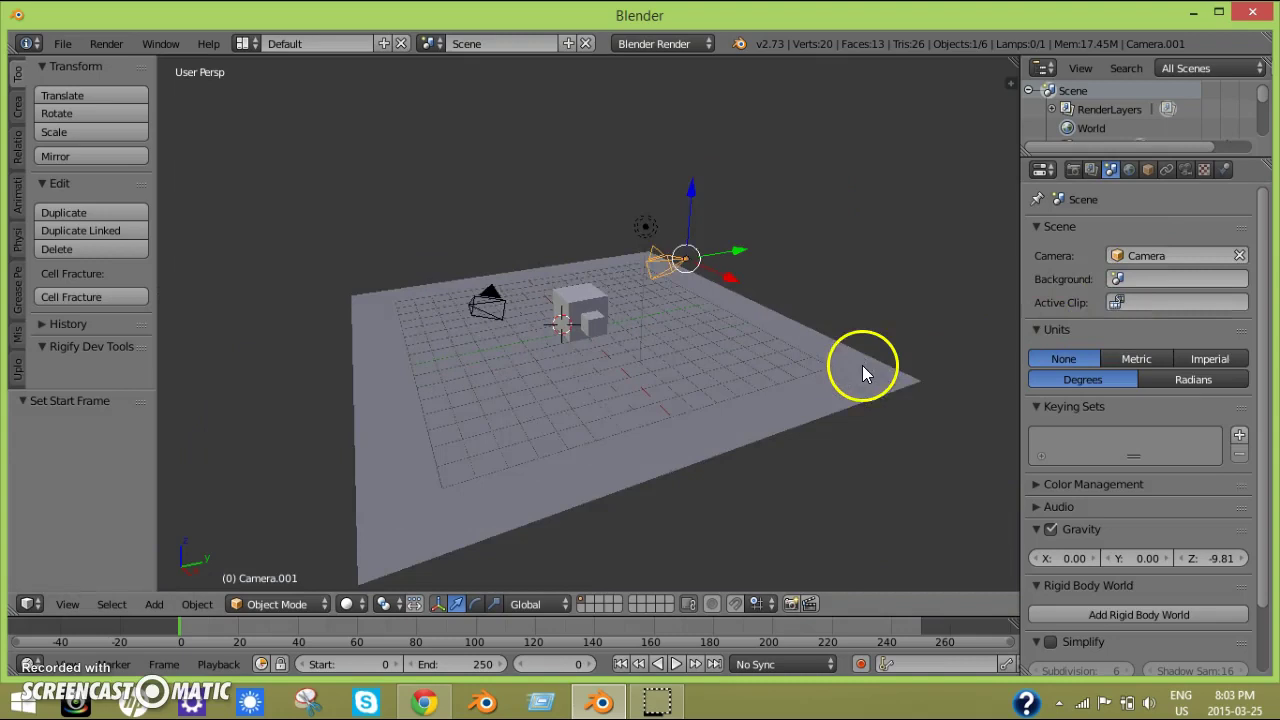
right_click(495, 301)
scroll(500, 303, up, 1)
right_click(465, 300)
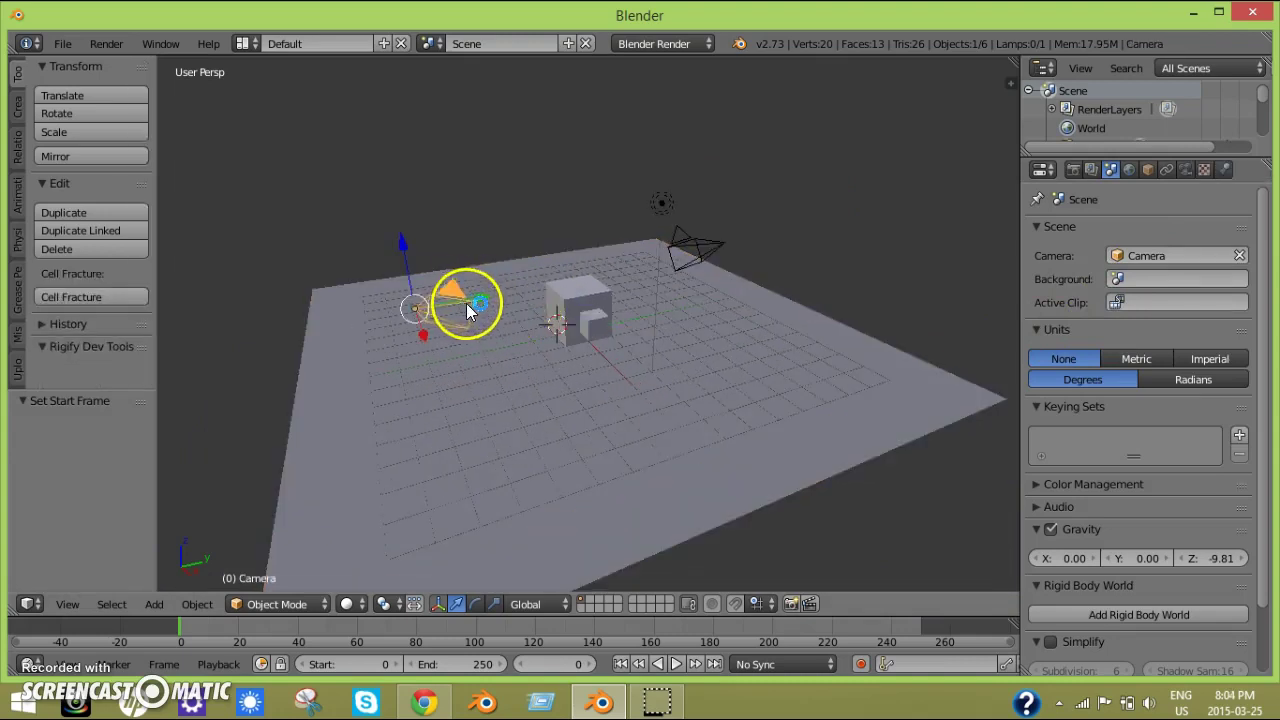
middle_drag(520, 331, 535, 379)
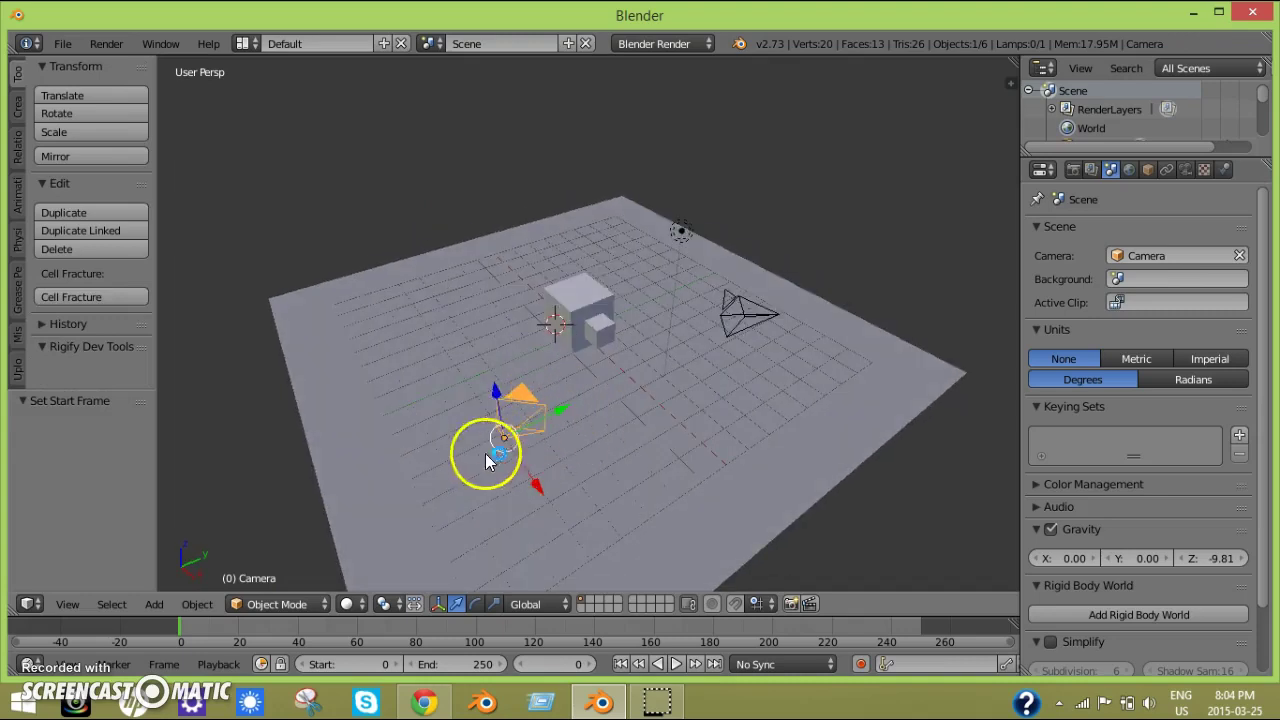
drag(334, 614, 340, 548)
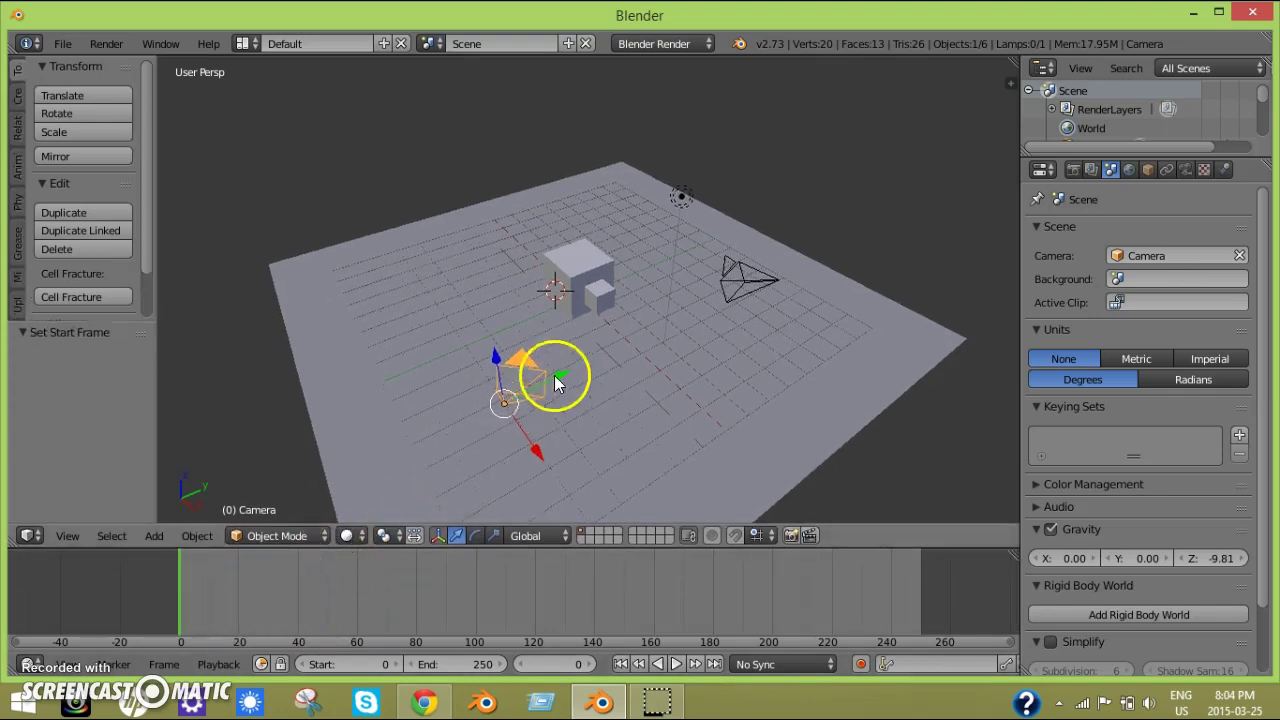
middle_drag(518, 384, 568, 380)
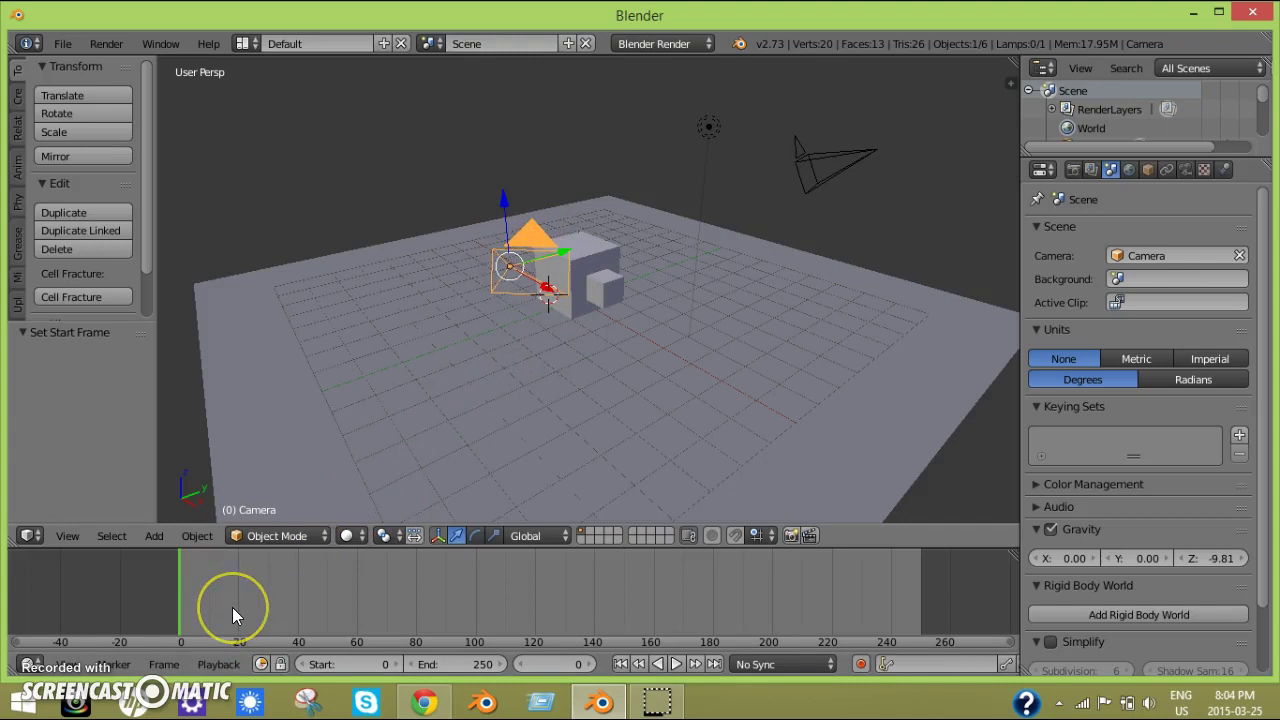
Add a timeline marker at frame 0 and bind the selected first camera to it.
key(m)
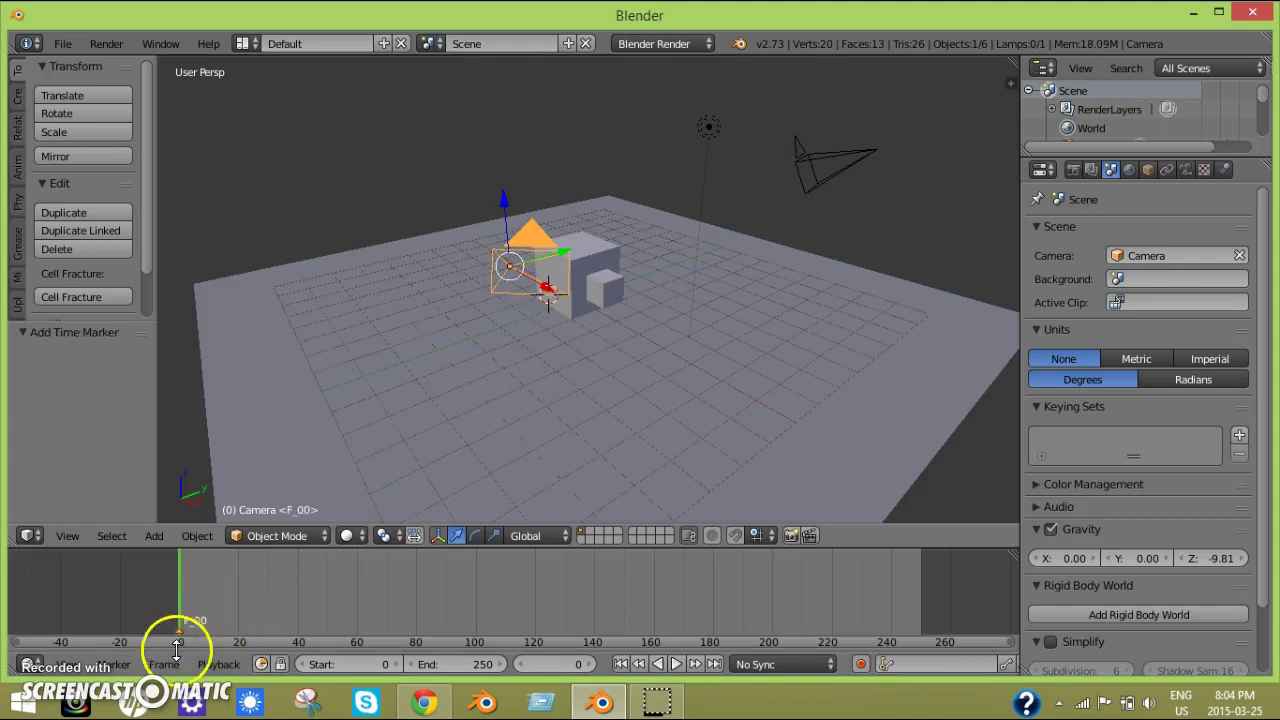
click(110, 664)
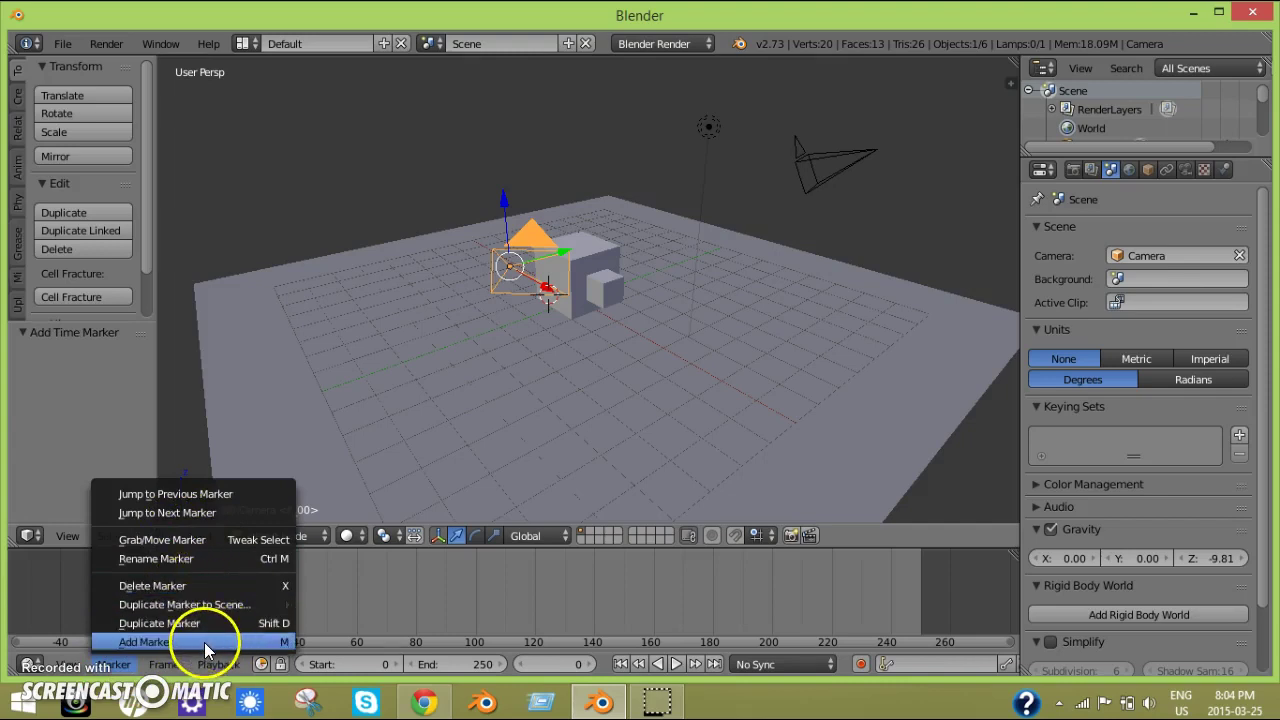
mouse_move(164, 664)
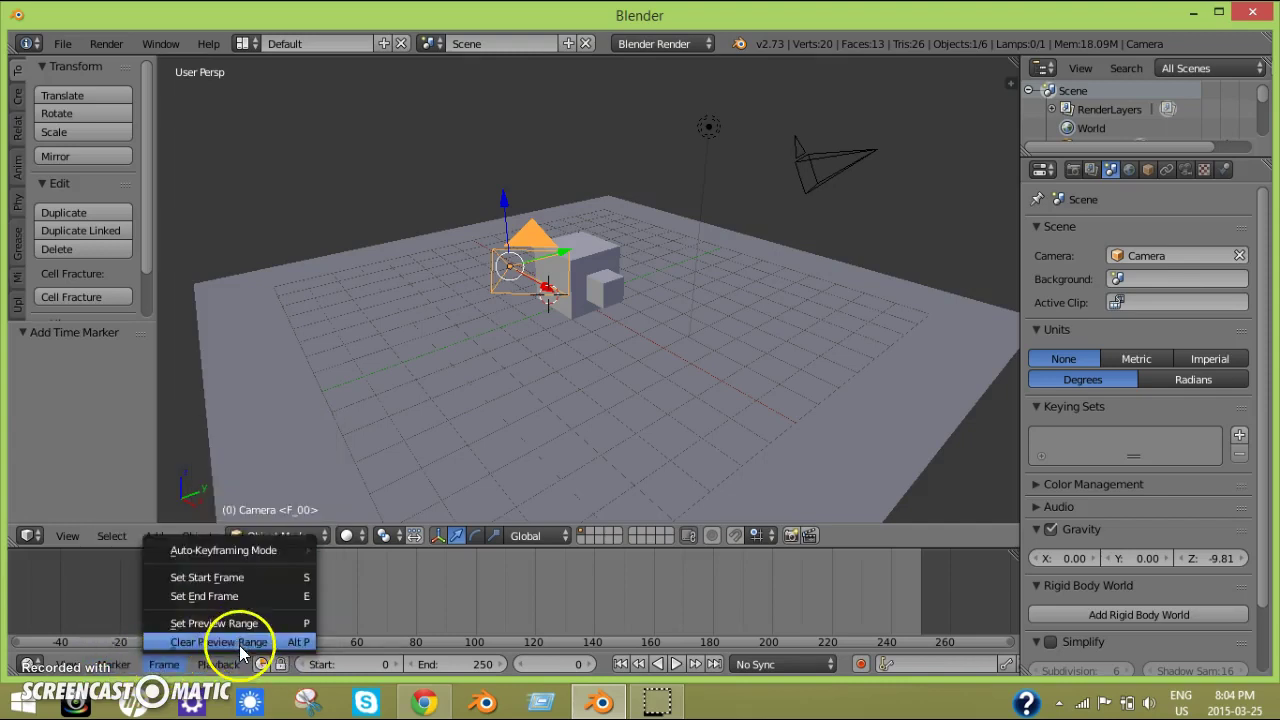
mouse_move(112, 664)
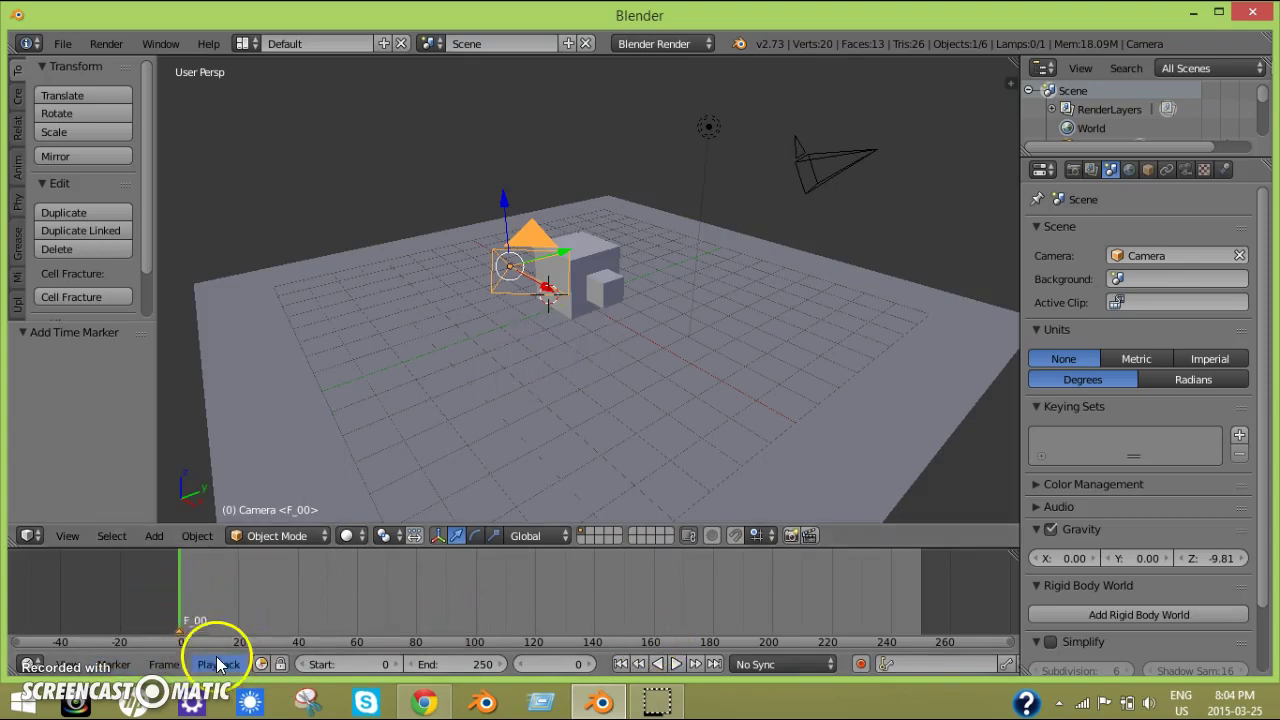
drag(195, 604, 161, 634)
scroll(474, 393, down, 1)
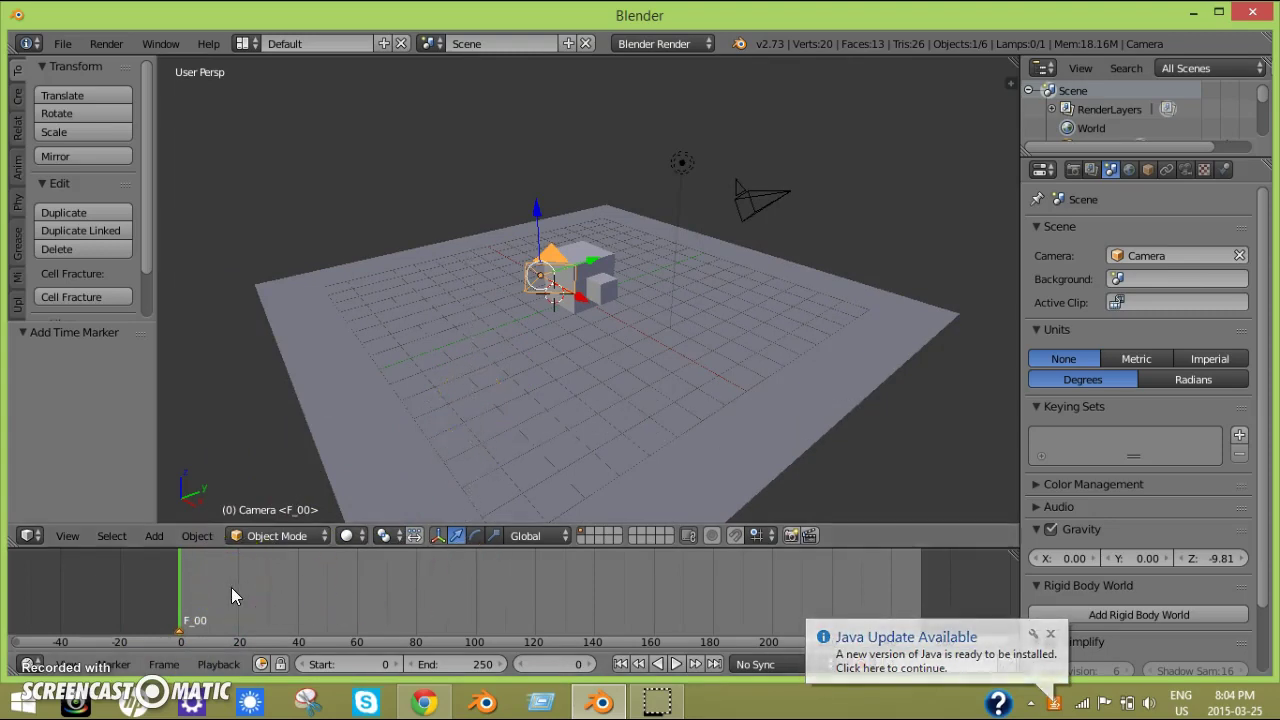
key(ctrl+b)
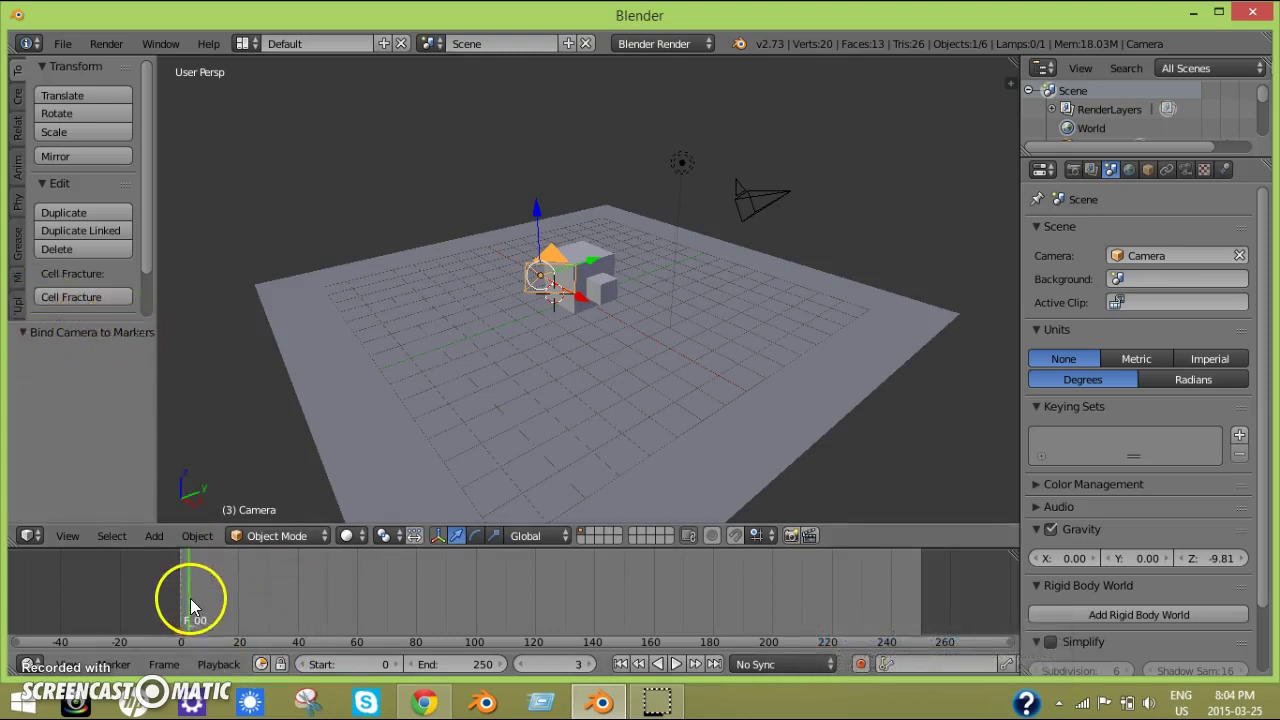
Add a timeline marker at frame 31 and bind the second camera, Camera.001, to it.
drag(190, 598, 288, 605)
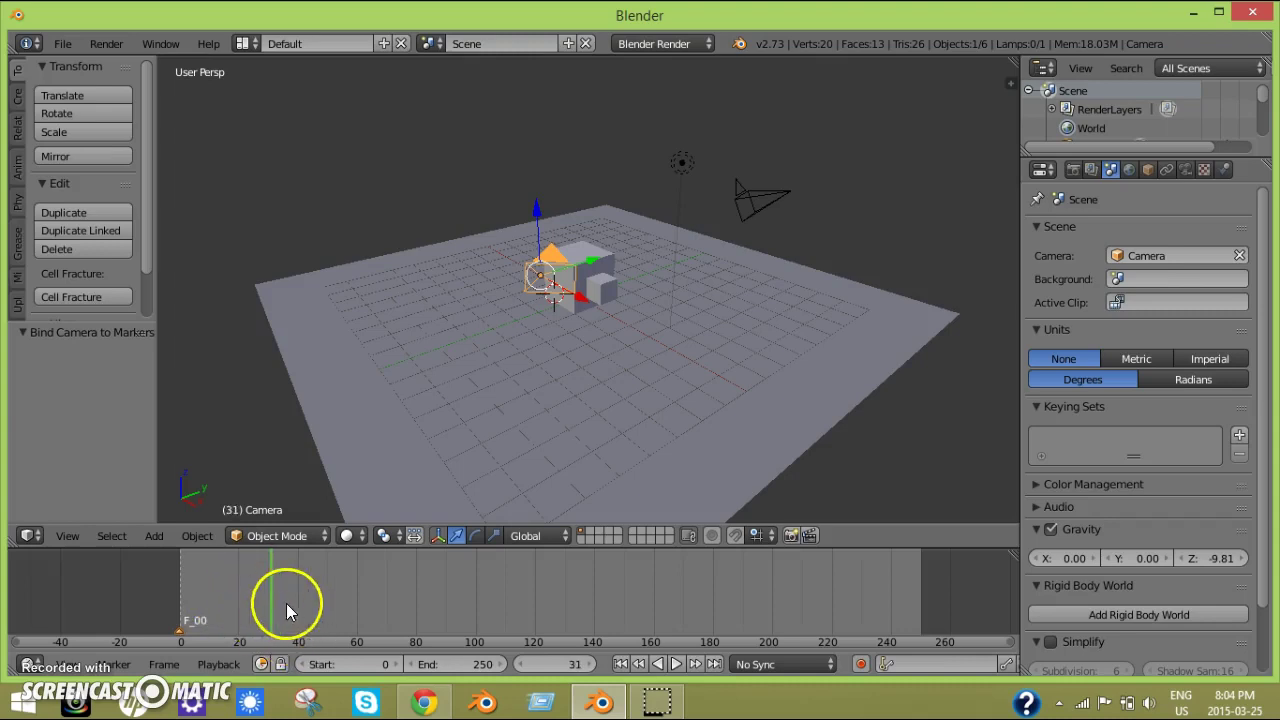
right_click(754, 191)
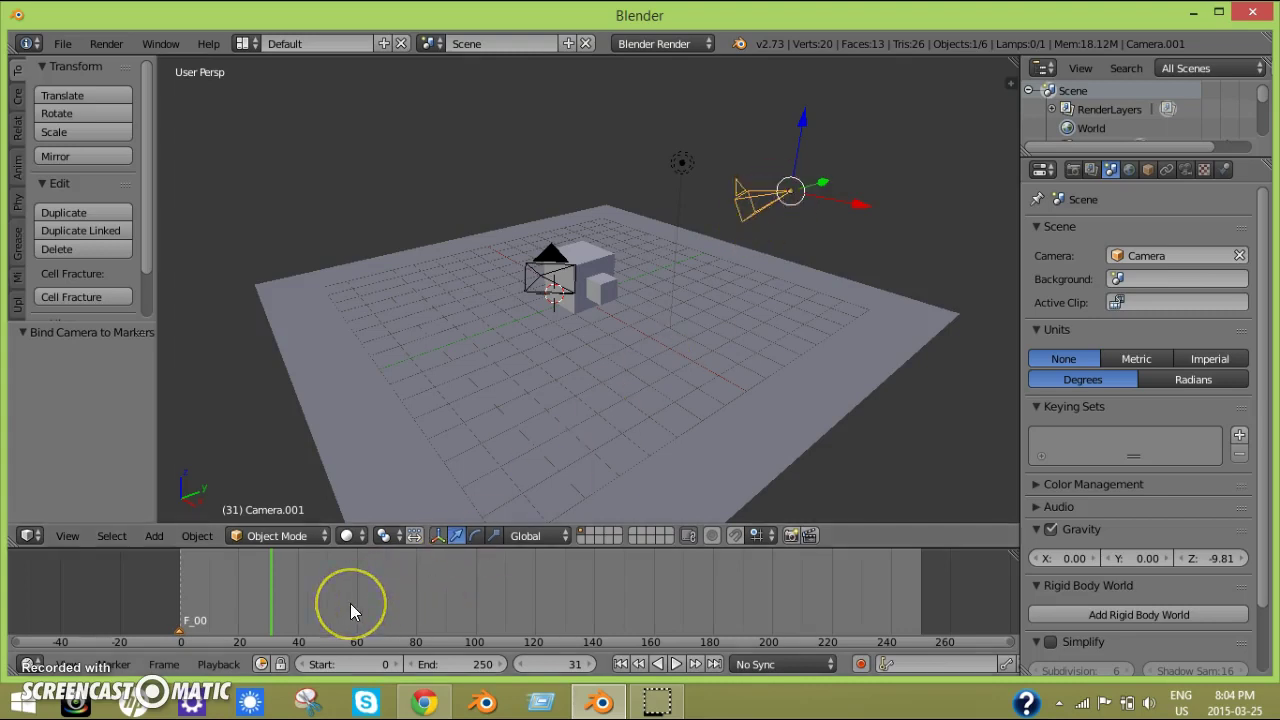
key(m)
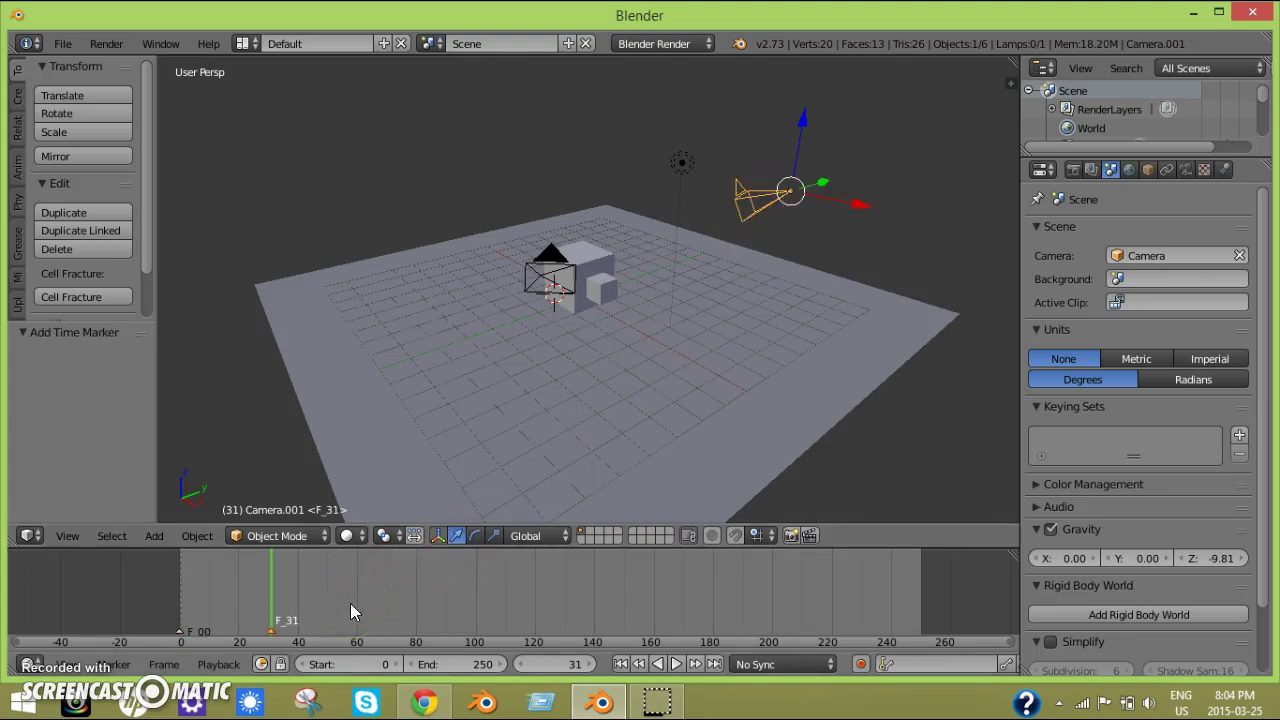
key(ctrl+b)
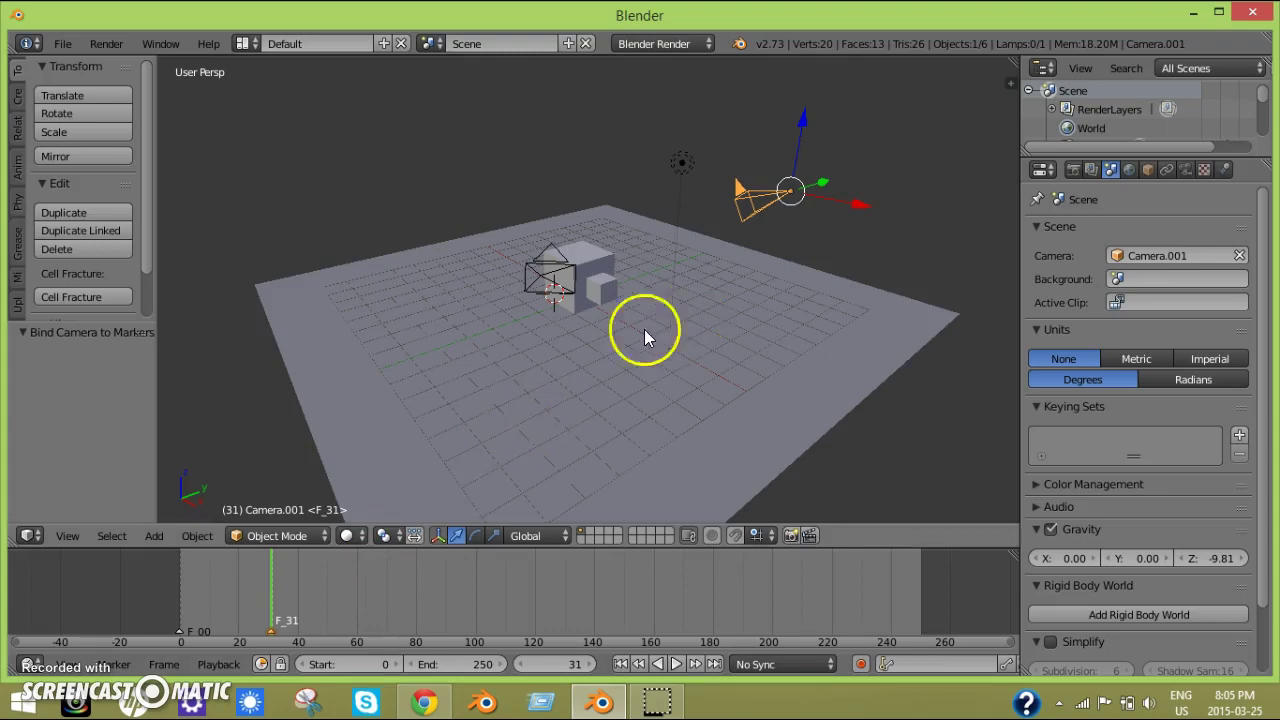
Scrub the timeline between frame 0 and just past the frame 31 marker to check the active camera switch.
click(144, 622)
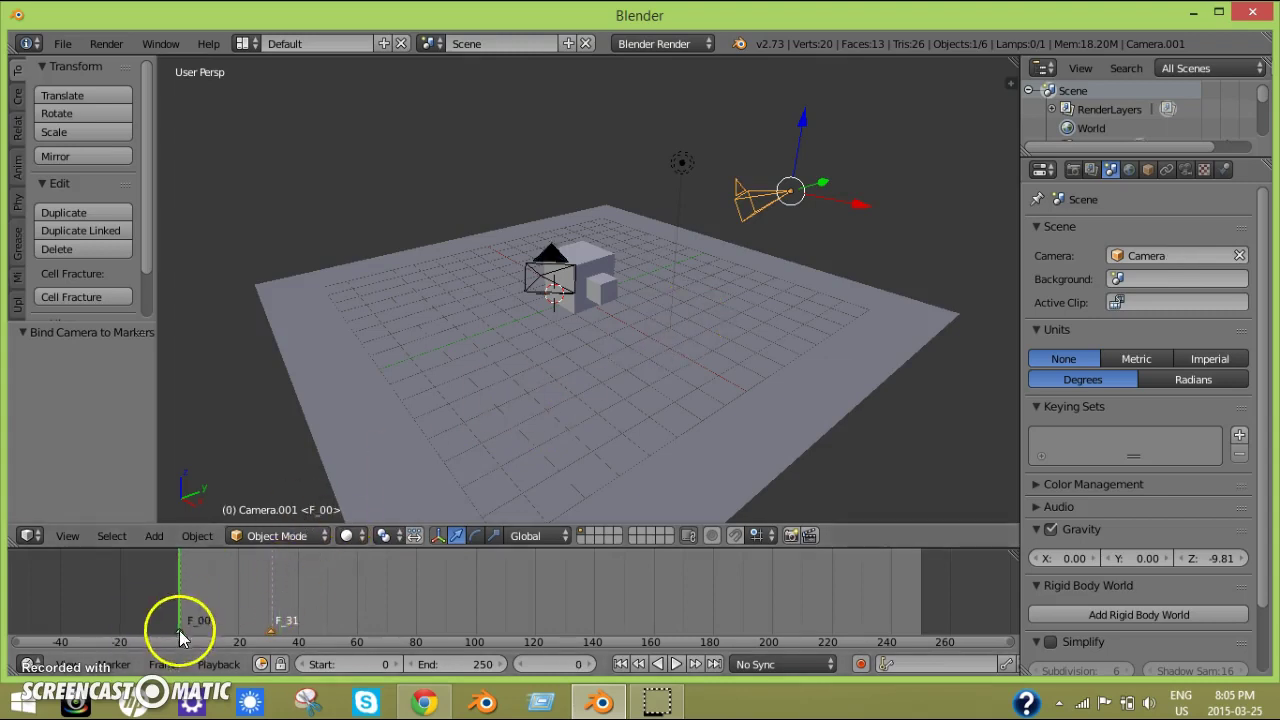
middle_drag(614, 367, 596, 390)
scroll(596, 390, up, 3)
scroll(405, 431, down, 1)
middle_drag(405, 431, 409, 411)
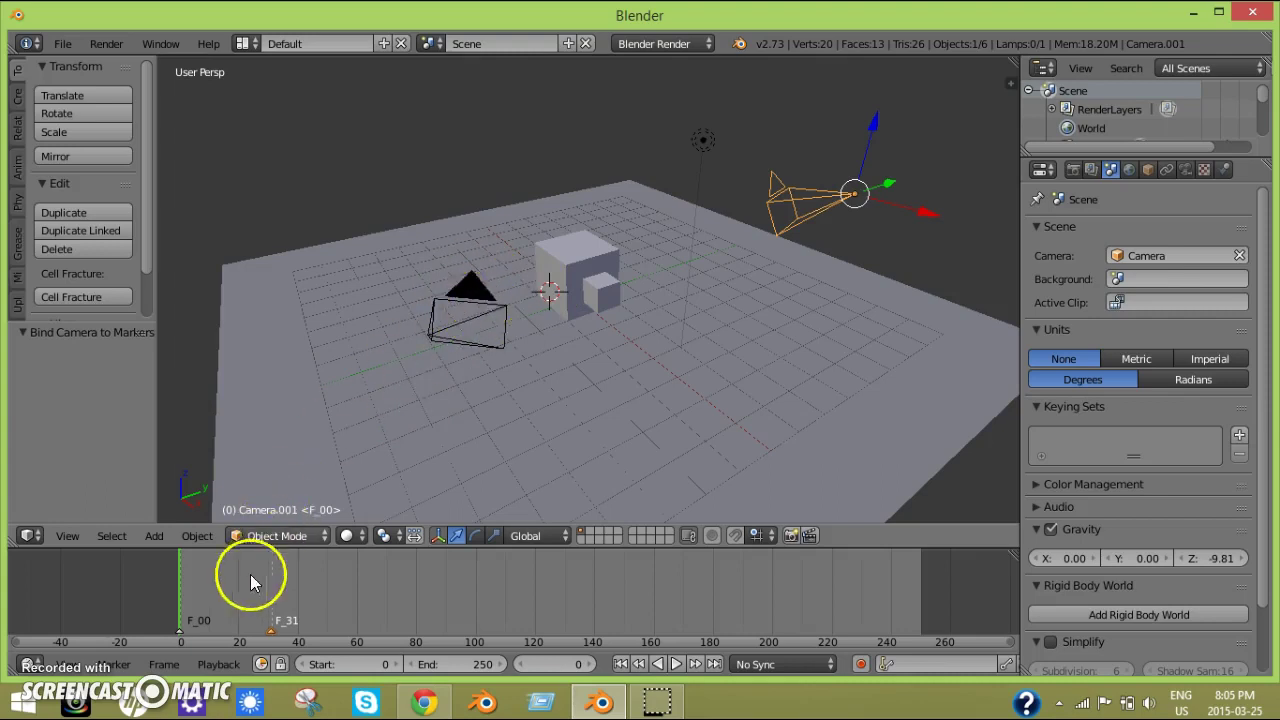
drag(198, 591, 282, 599)
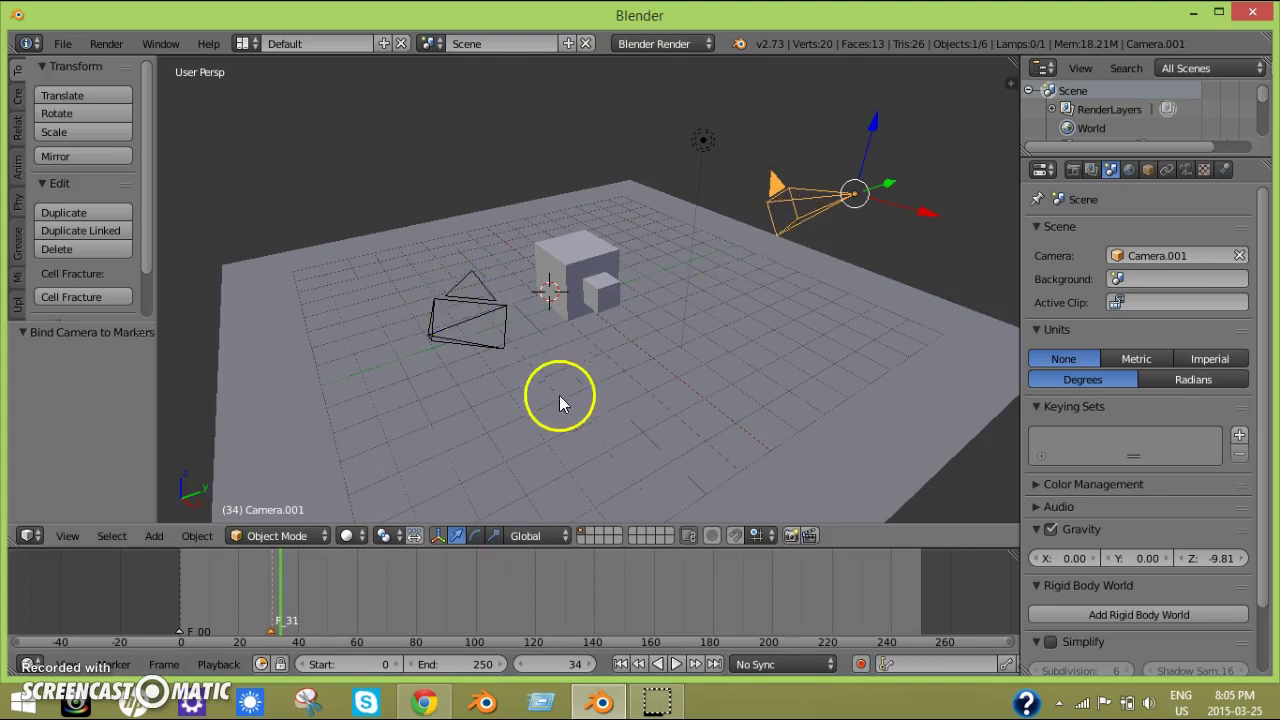
drag(272, 617, 130, 613)
scroll(587, 360, up, 1)
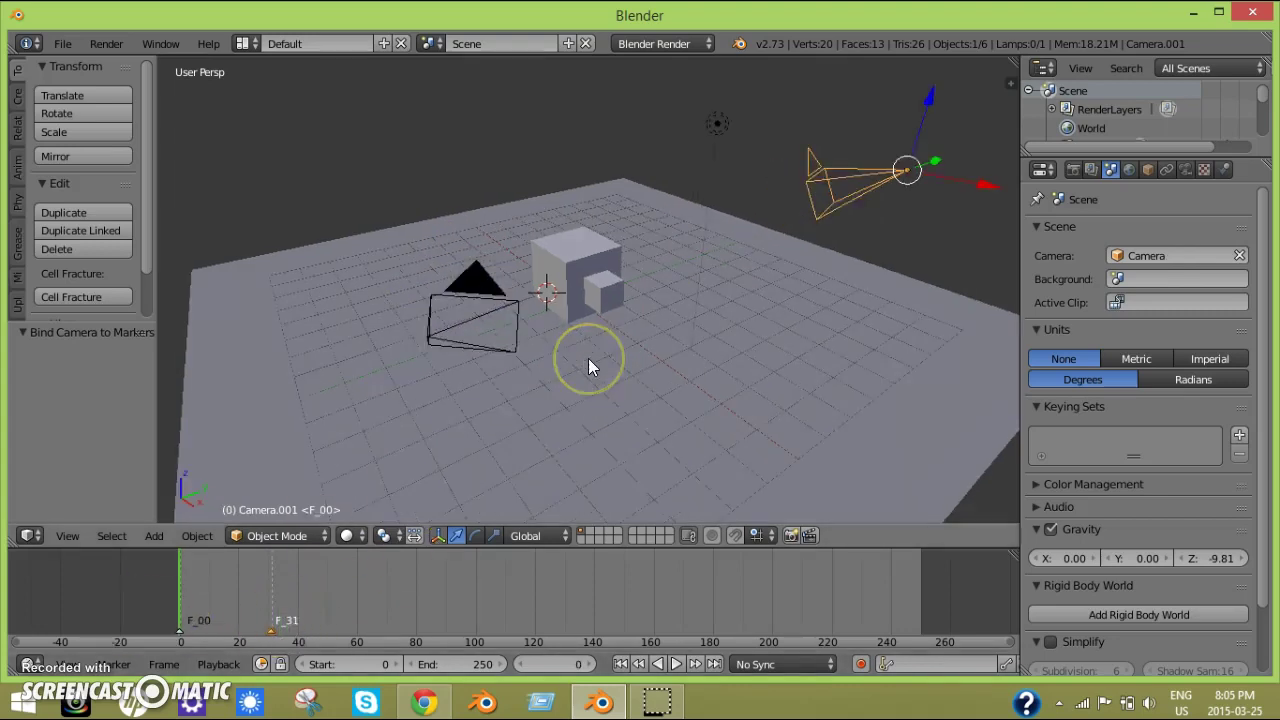
Look through the active camera and play the animation from frame 0 past the frame 31 marker, stopping at frame 42.
key(KP_0)
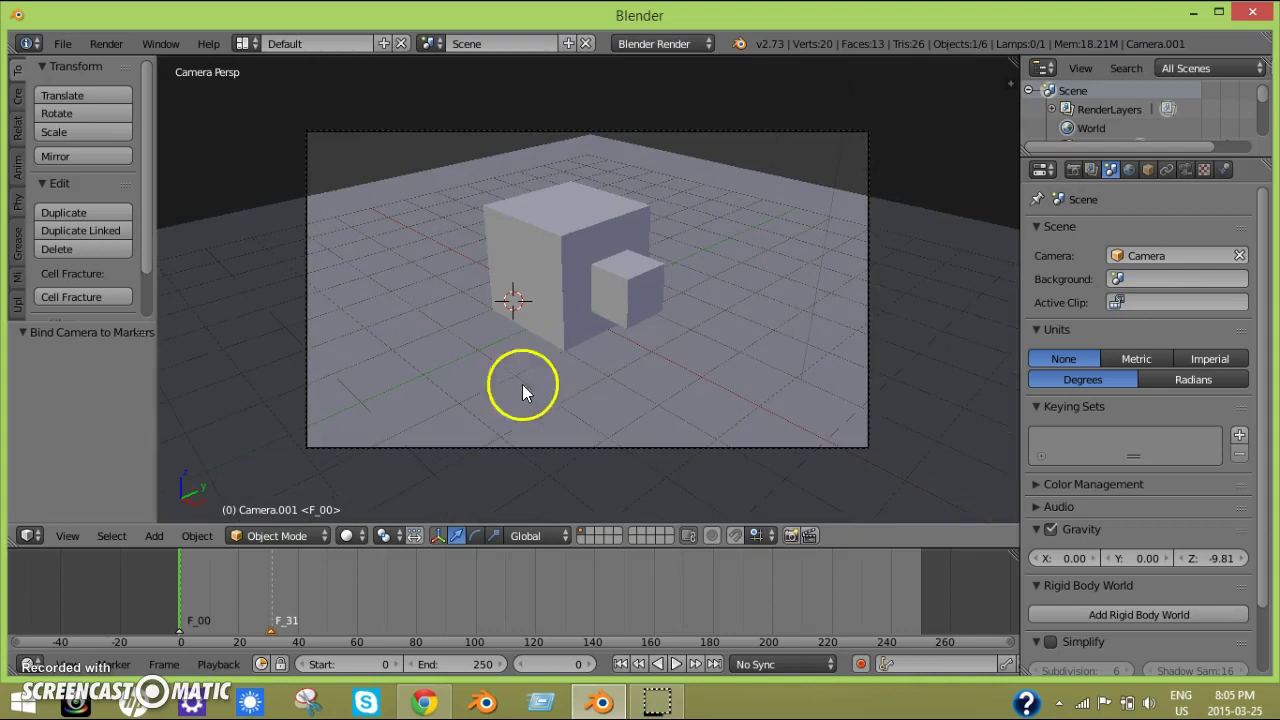
click(676, 664)
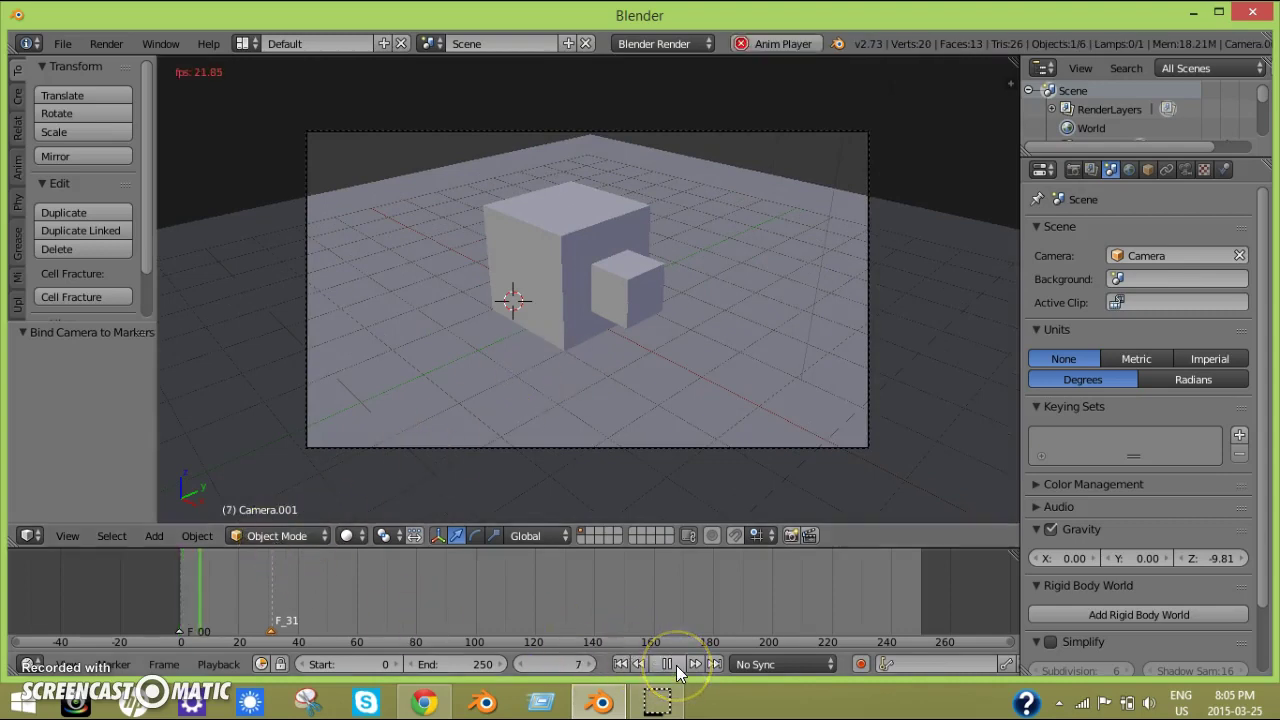
click(676, 665)
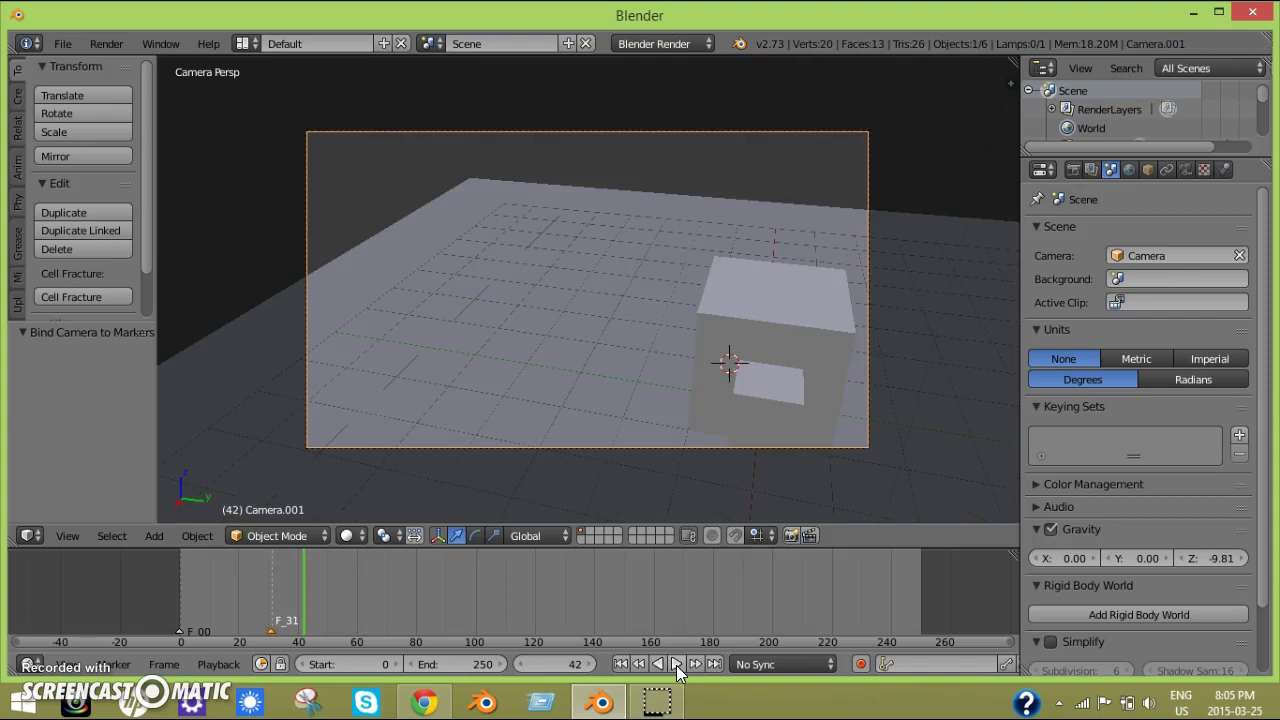
Duplicate the second camera five times, placing the copies at different spots around the plane.
middle_drag(814, 314, 769, 300)
scroll(815, 276, up, 2)
scroll(765, 300, up, 1)
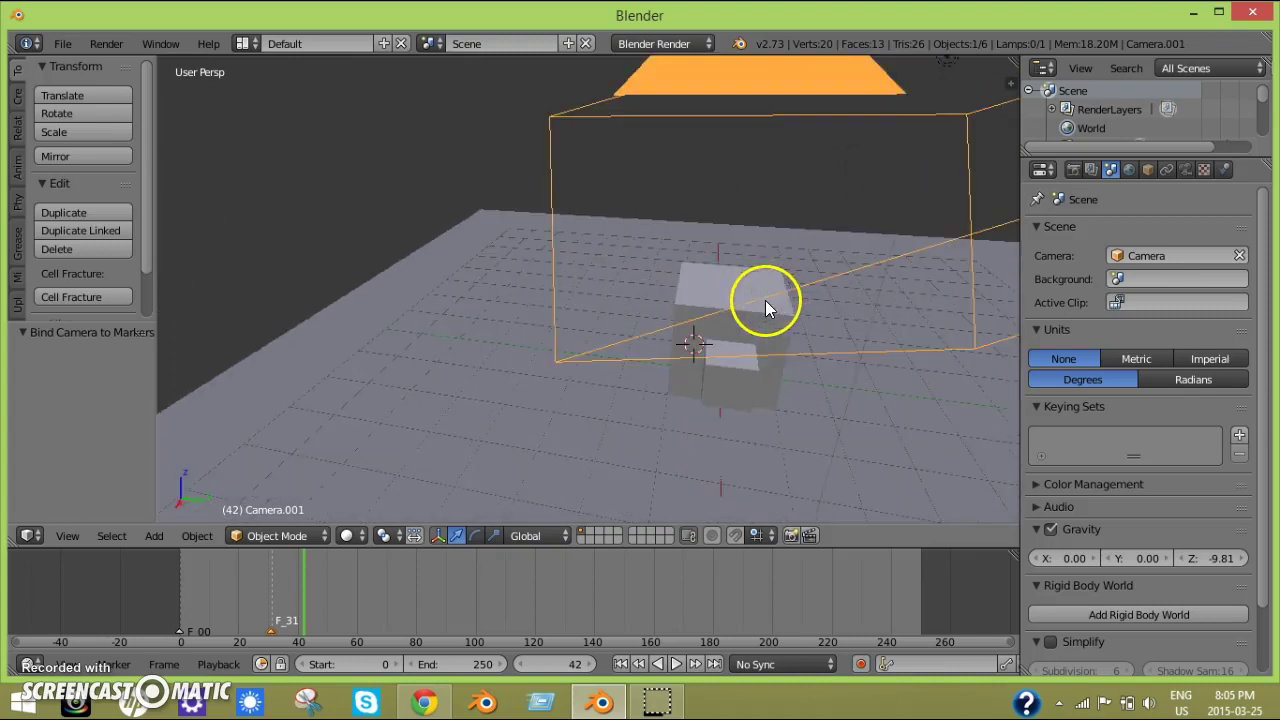
scroll(762, 304, down, 8)
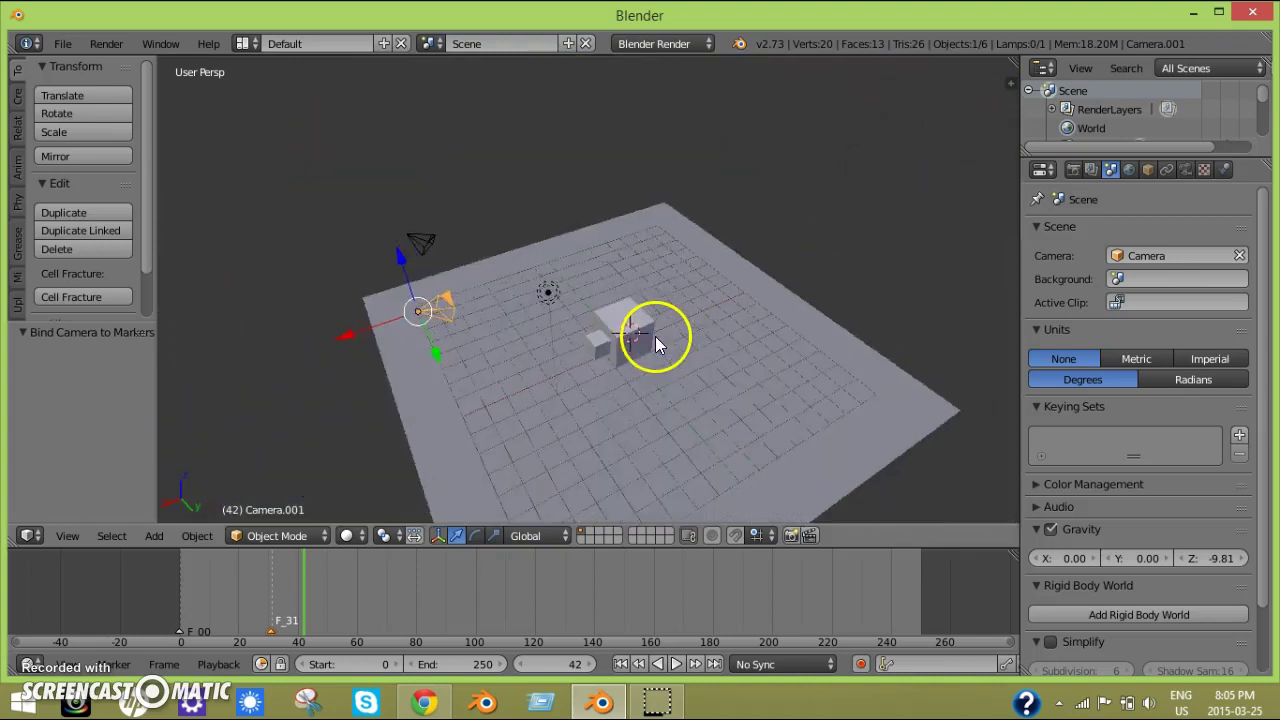
scroll(655, 342, down, 2)
key(shift+d)
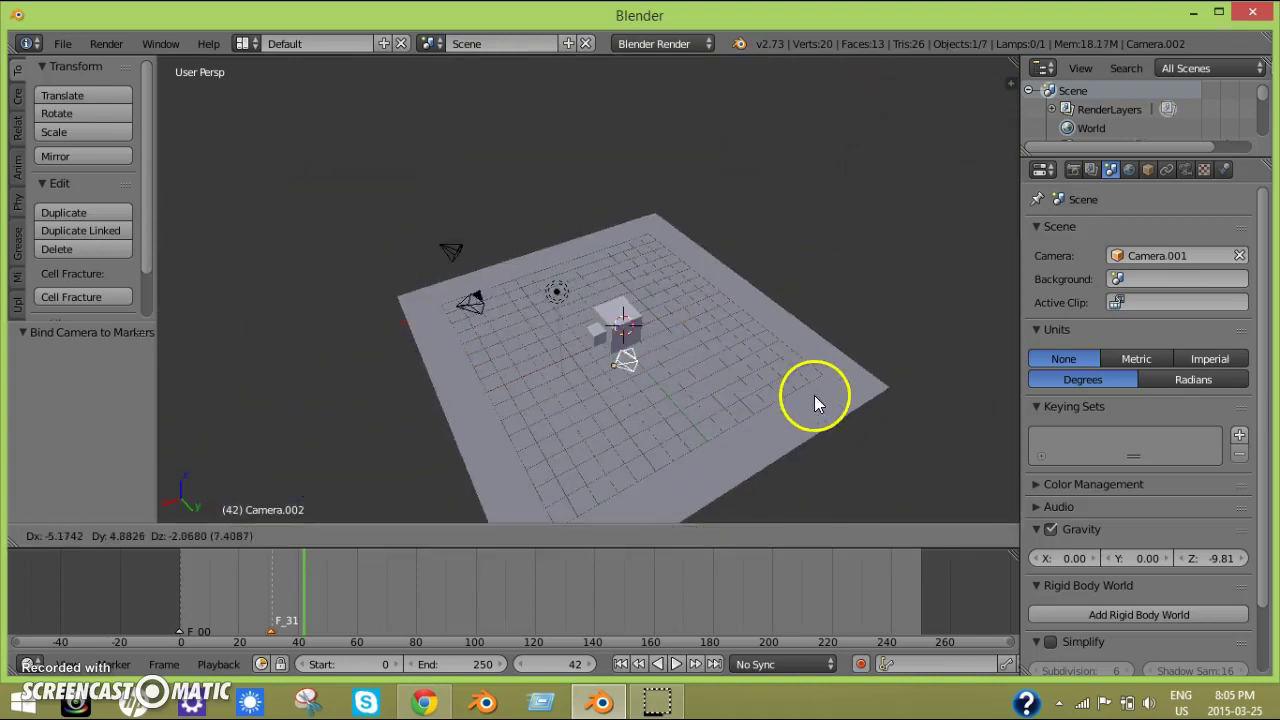
click(800, 397)
key(shift+d)
click(864, 280)
key(shift+d)
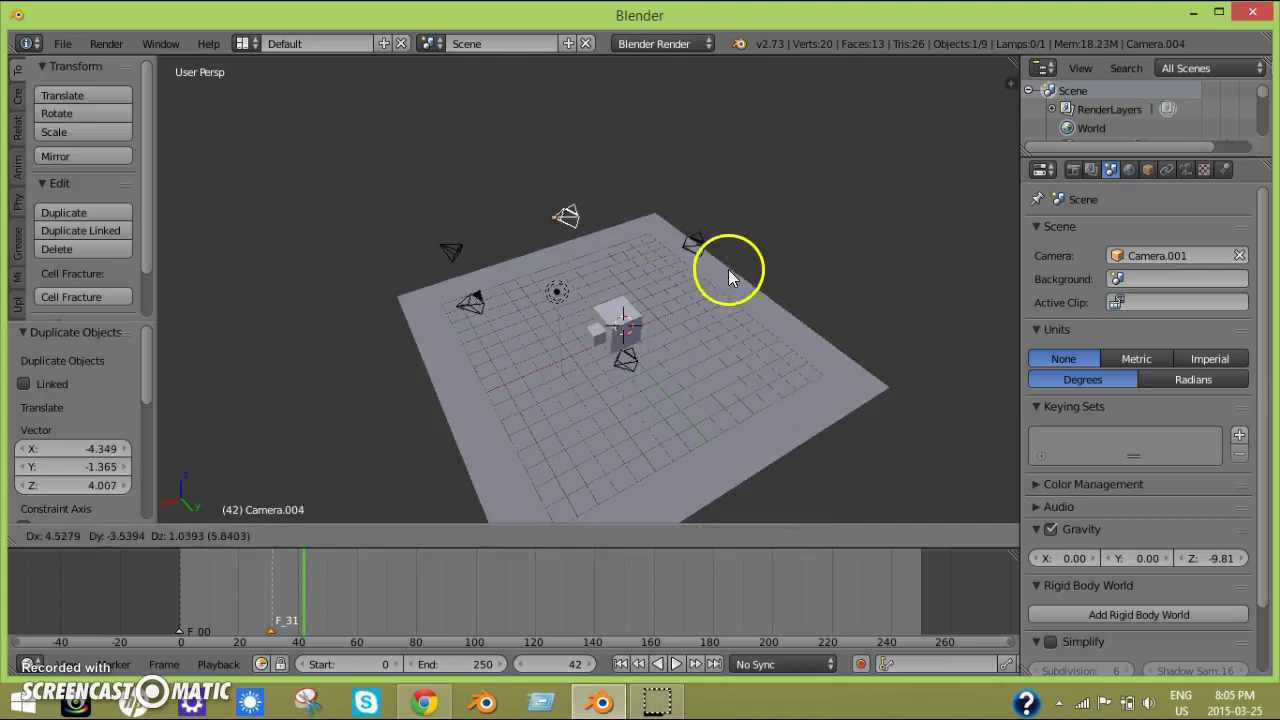
click(730, 278)
key(shift+d)
click(900, 389)
key(shift+d)
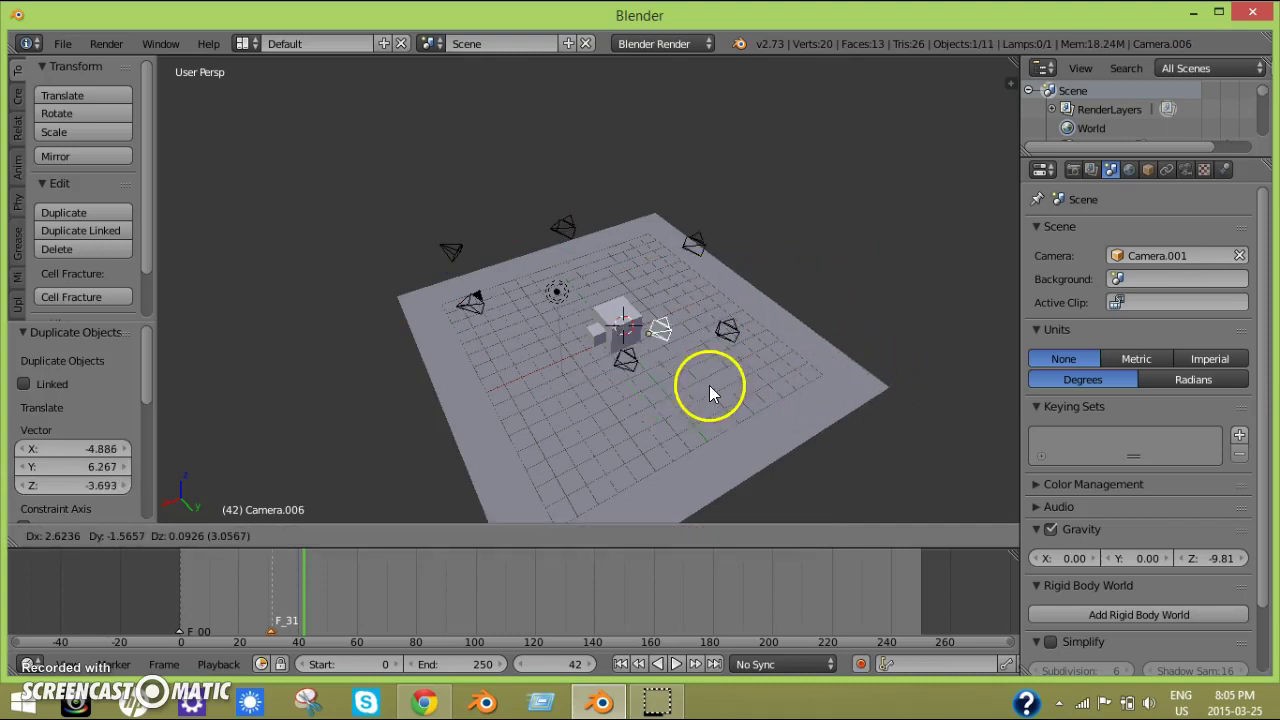
click(619, 426)
Raise the last duplicated camera about 2.57 units along Z.
middle_drag(619, 426, 782, 348)
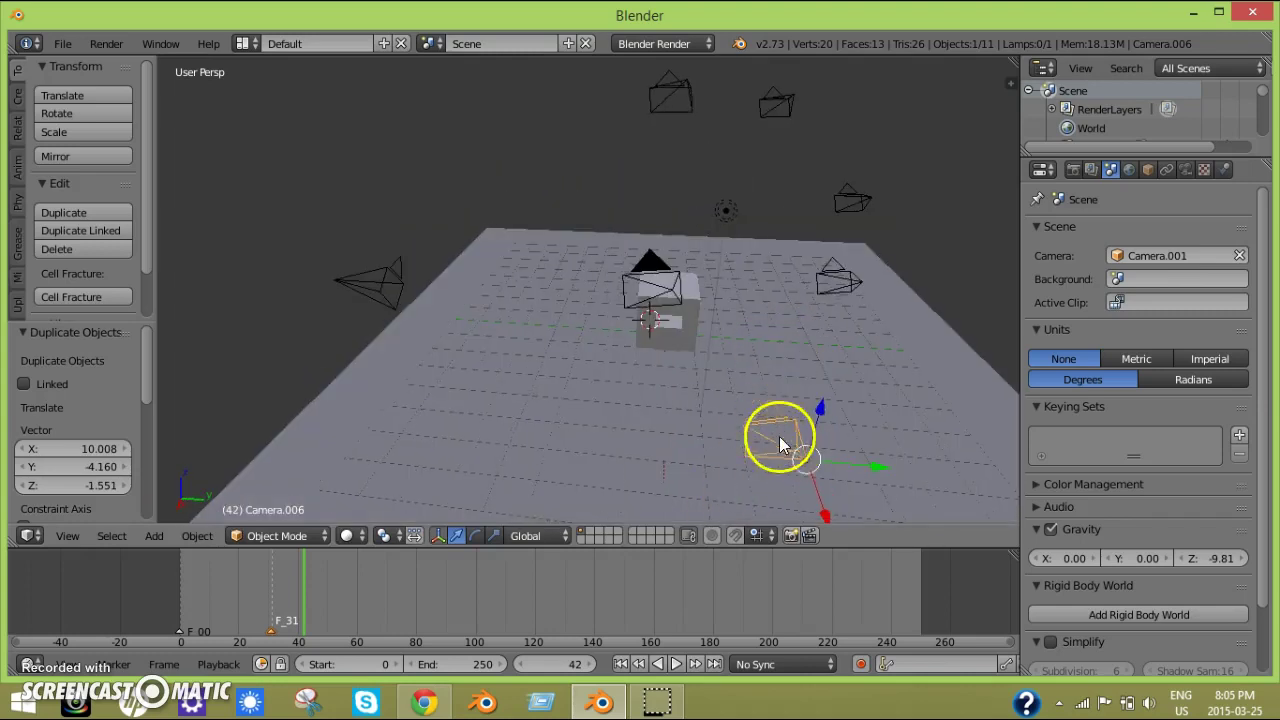
middle_drag(697, 337, 646, 303)
scroll(642, 305, up, 3)
scroll(642, 305, down, 5)
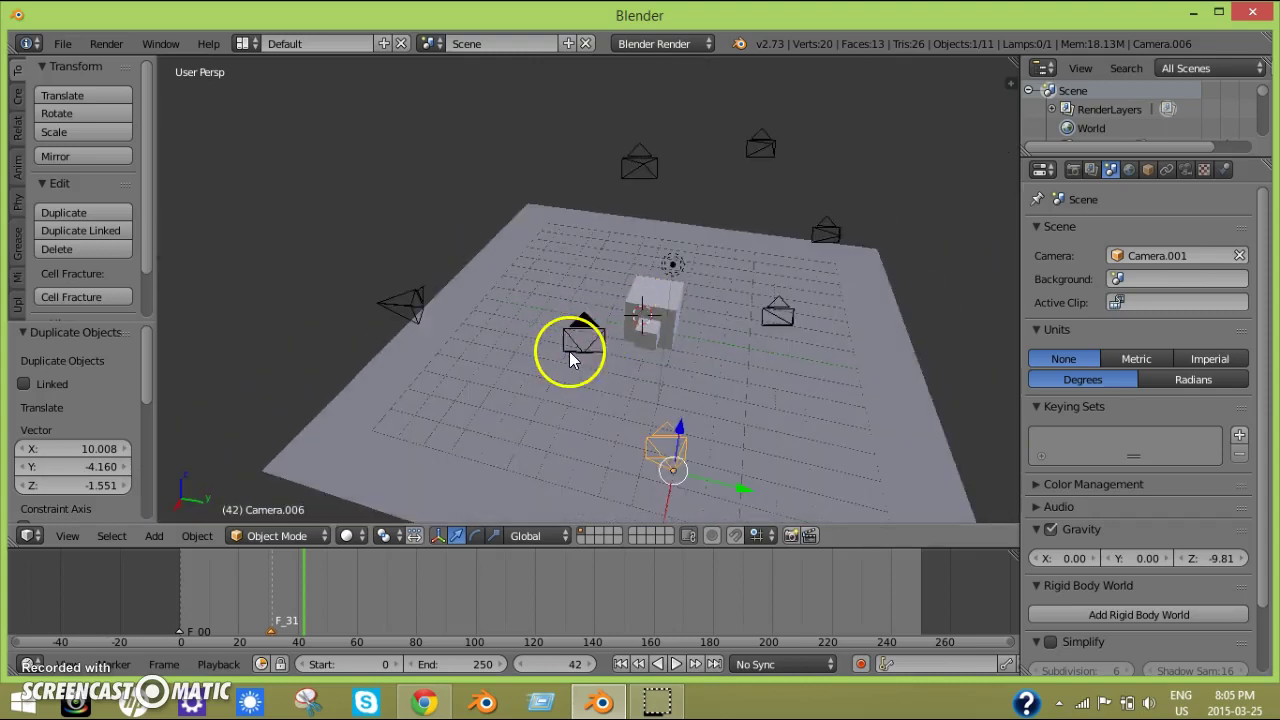
key(KP_0)
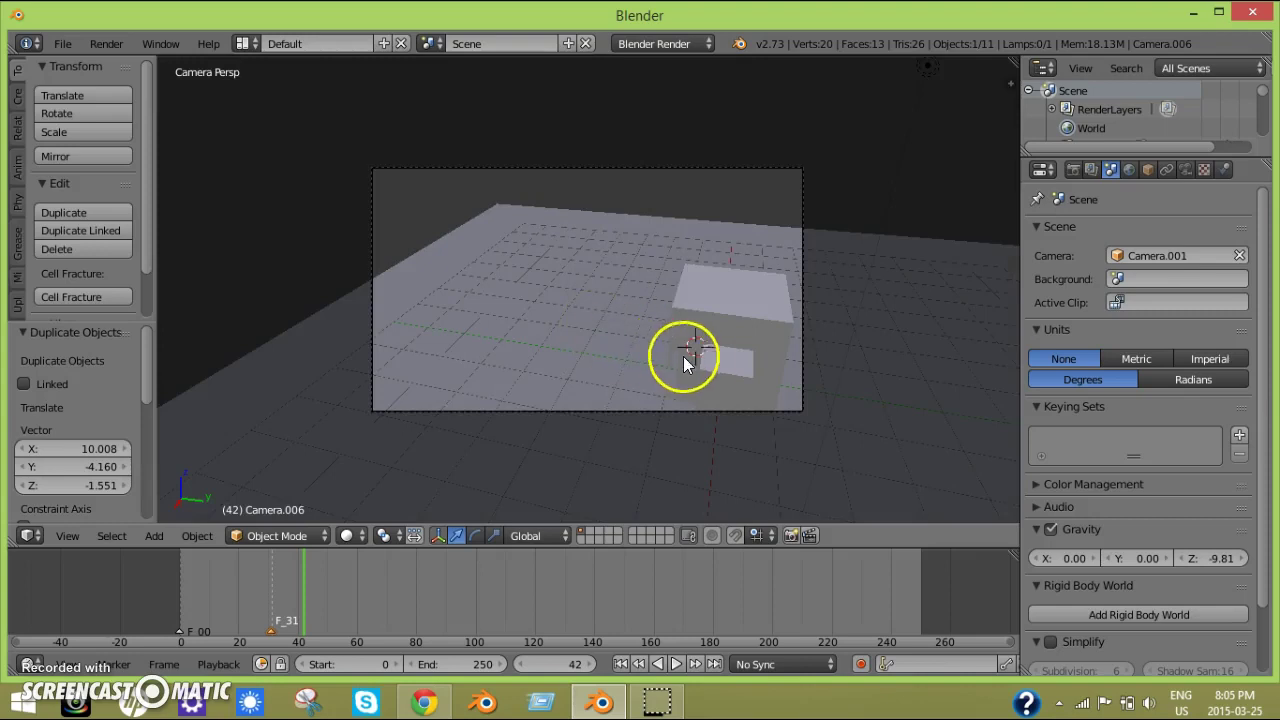
shift+middle_drag(712, 365, 610, 437)
scroll(670, 395, down, 3)
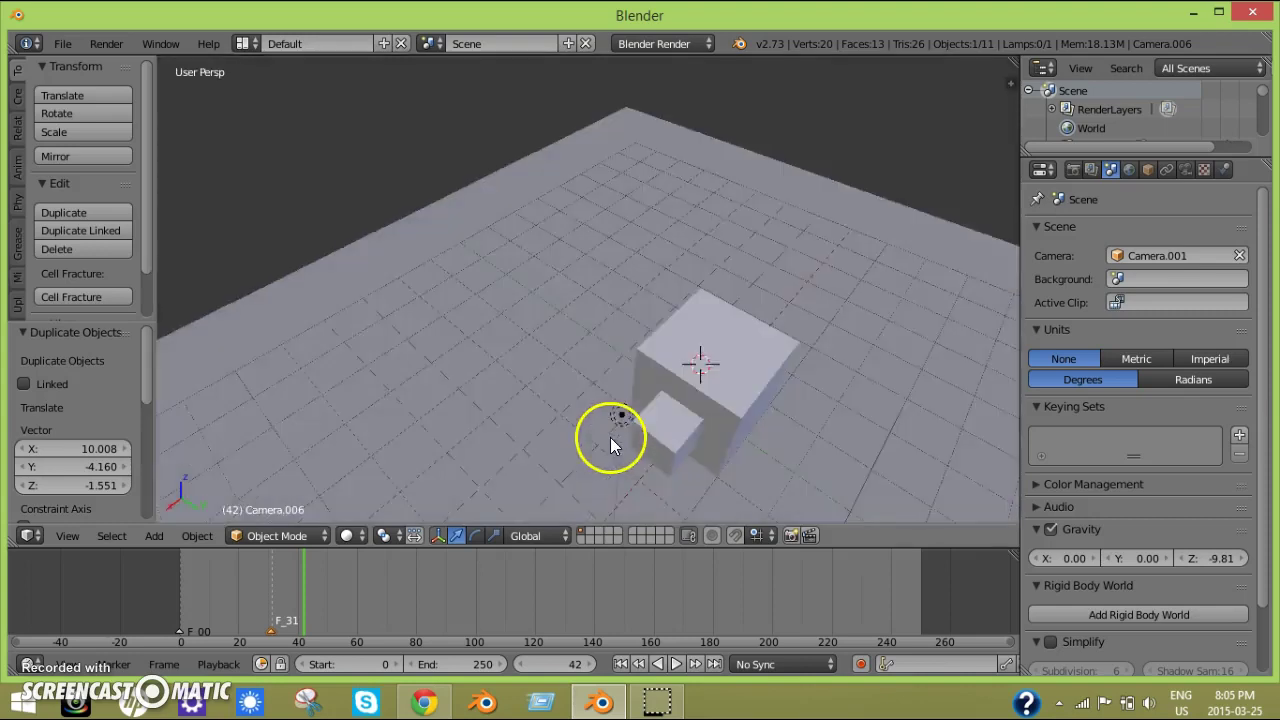
scroll(610, 437, down, 8)
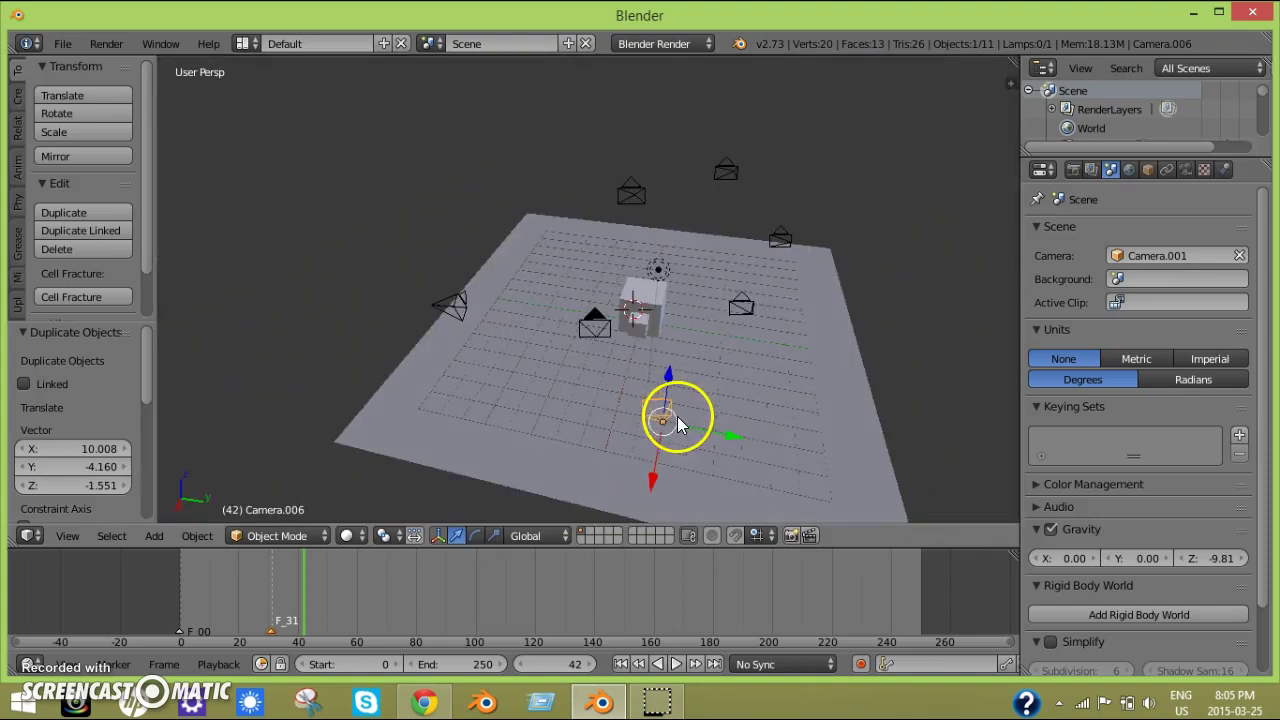
drag(669, 374, 665, 333)
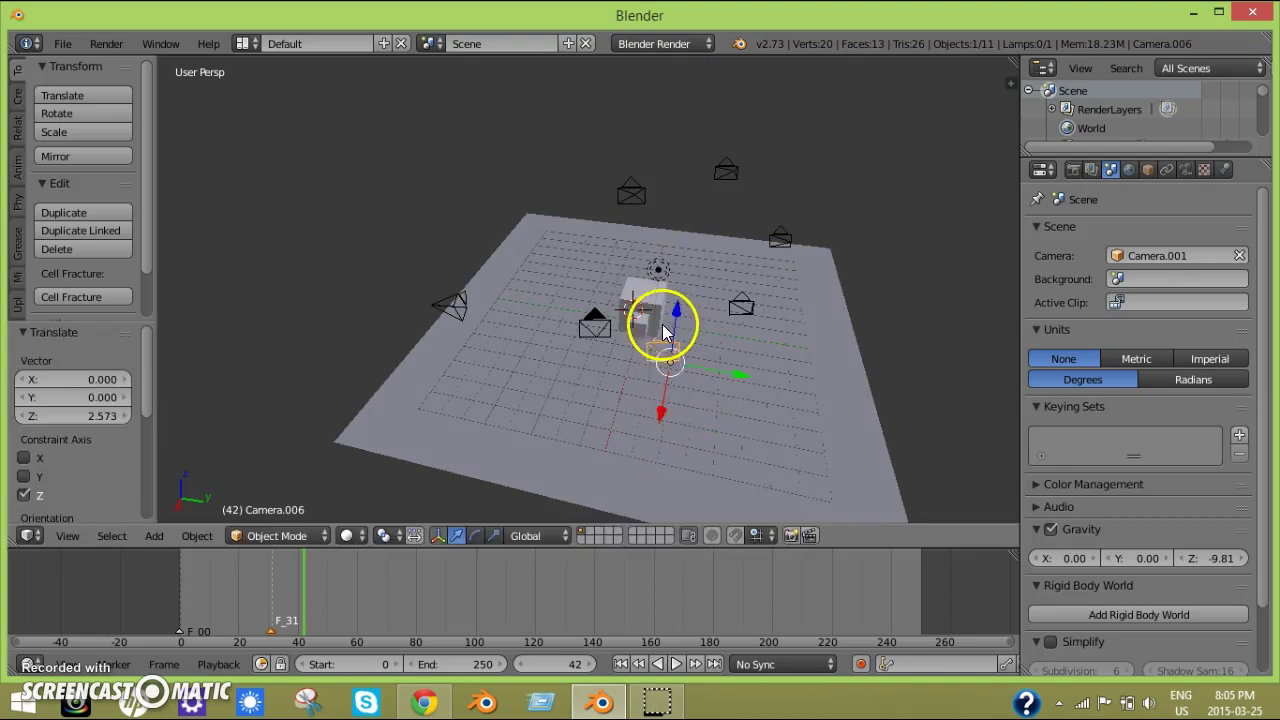
scroll(590, 318, up, 2)
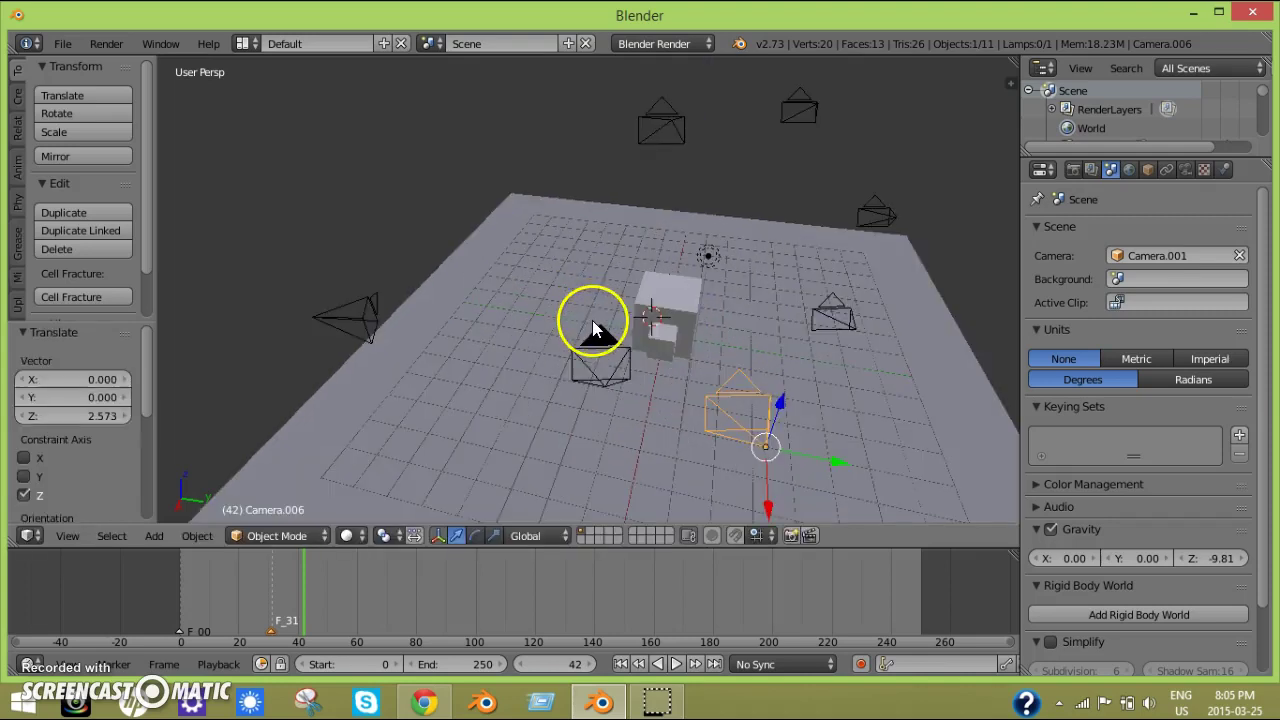
right_click(608, 338)
right_click(615, 337)
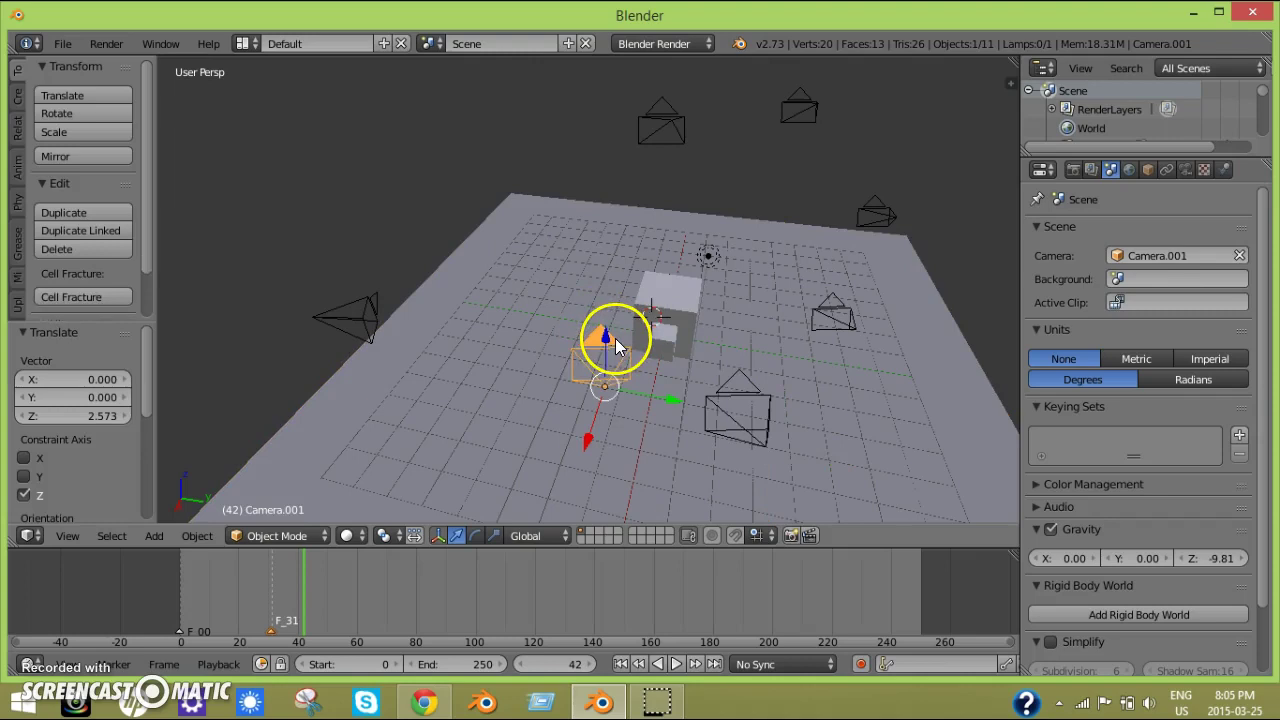
key(g)
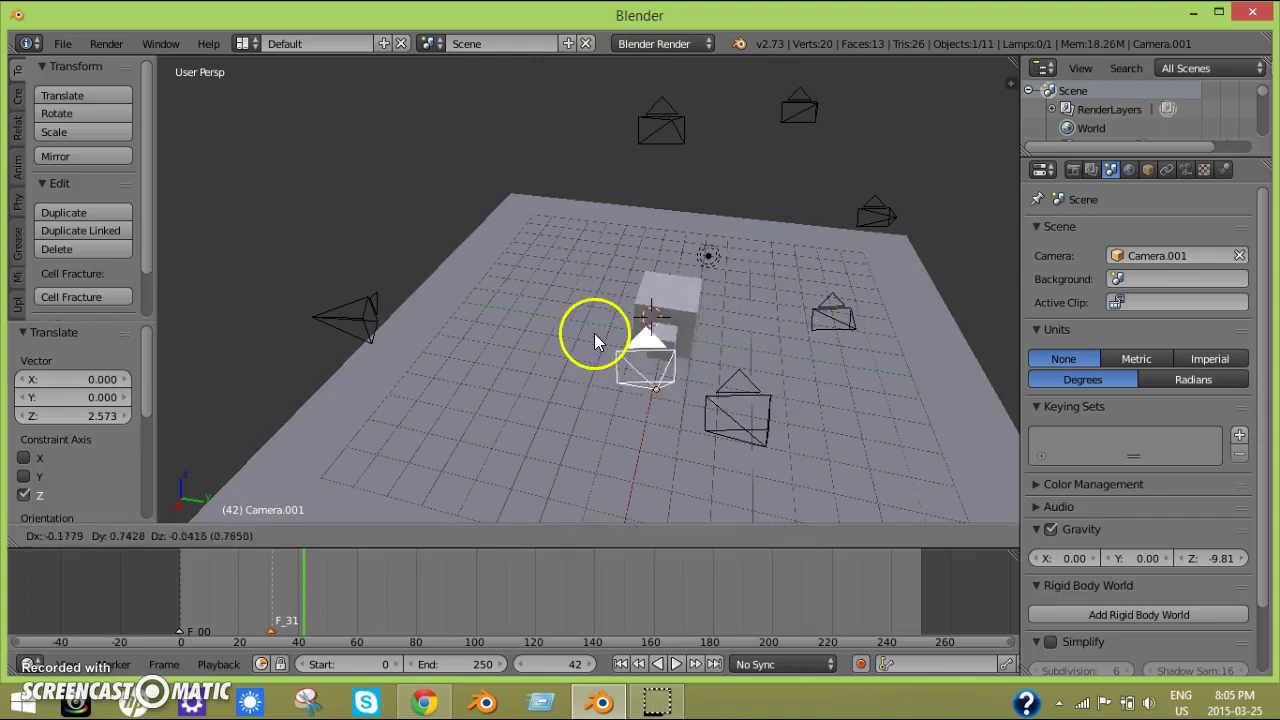
right_click(610, 336)
key(g)
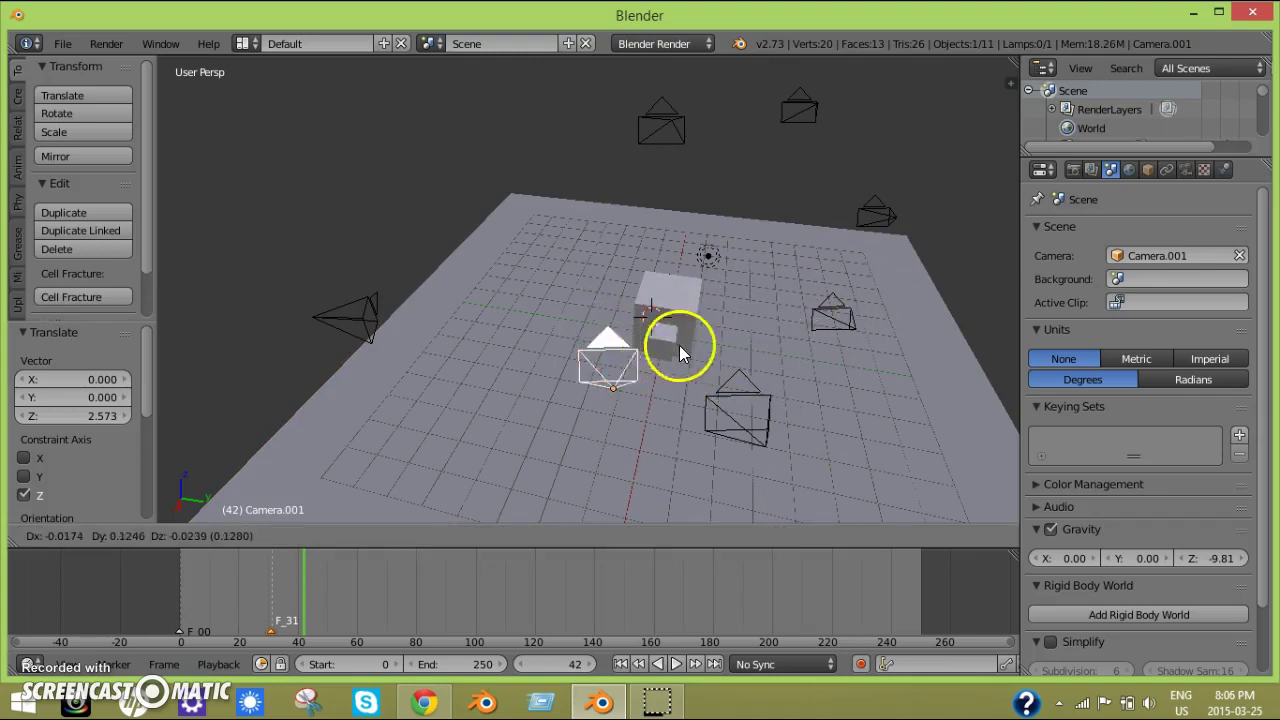
right_click(757, 320)
scroll(753, 324, down, 2)
mouse_move(753, 324)
middle_down()
mouse_move(712, 354)
mouse_move(655, 325)
mouse_move(756, 284)
mouse_move(752, 318)
middle_up()
scroll(712, 355, down, 1)
scroll(712, 355, up, 2)
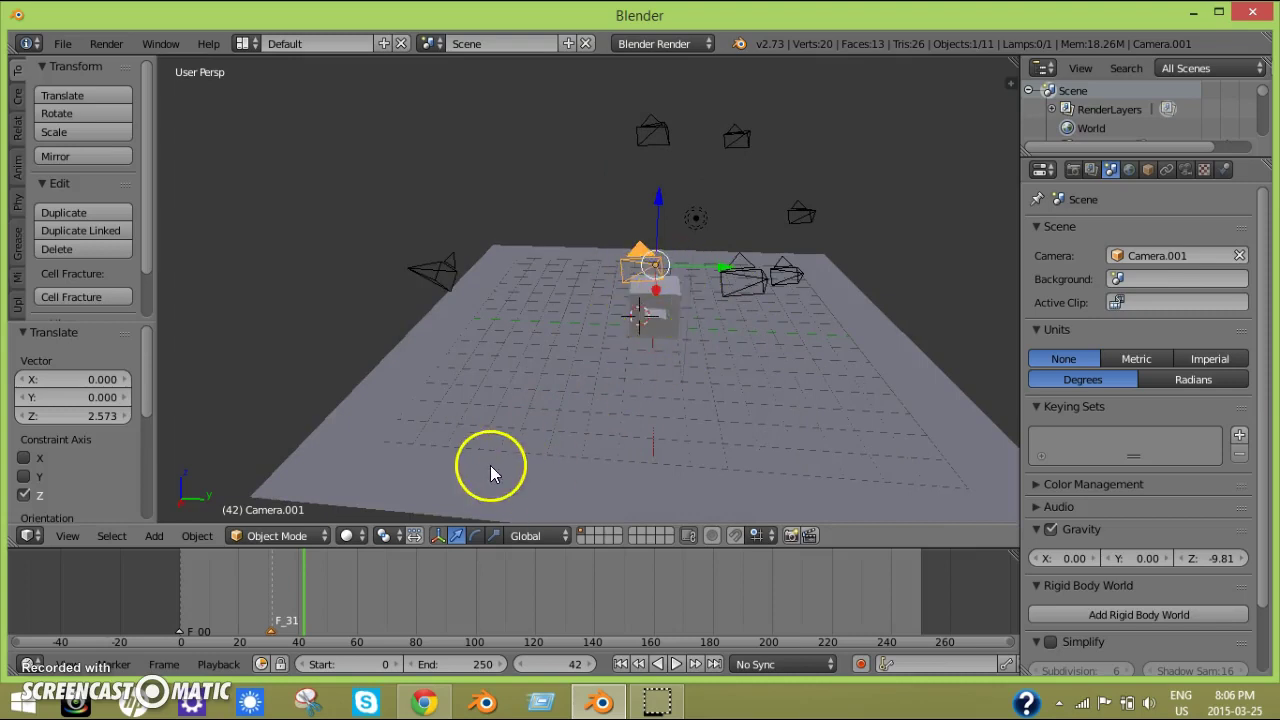
mouse_move(320, 586)
mouse_down()
mouse_move(230, 621)
mouse_move(324, 581)
mouse_up()
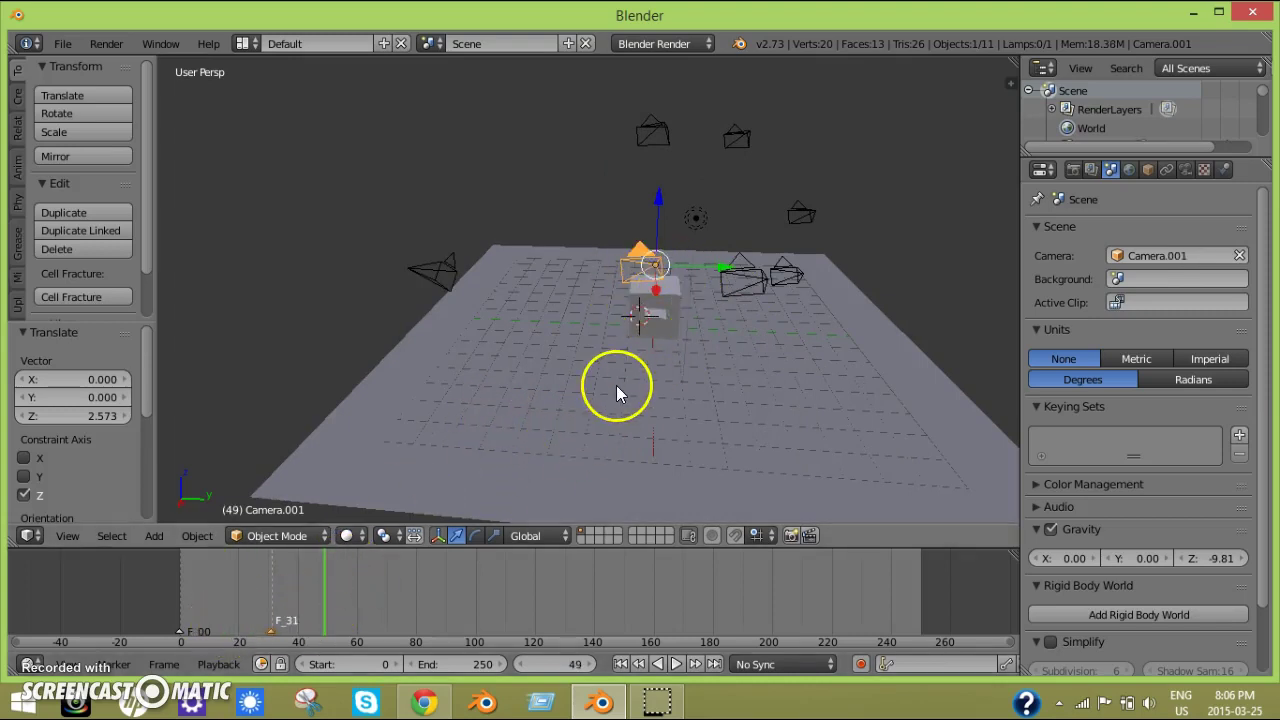
Undo the camera duplicates and earlier changes, back through the creation of the frame 31 marker.
key(ctrl+z)
key(ctrl+z)
key(ctrl+z)
key(ctrl+z)
key(ctrl+z)
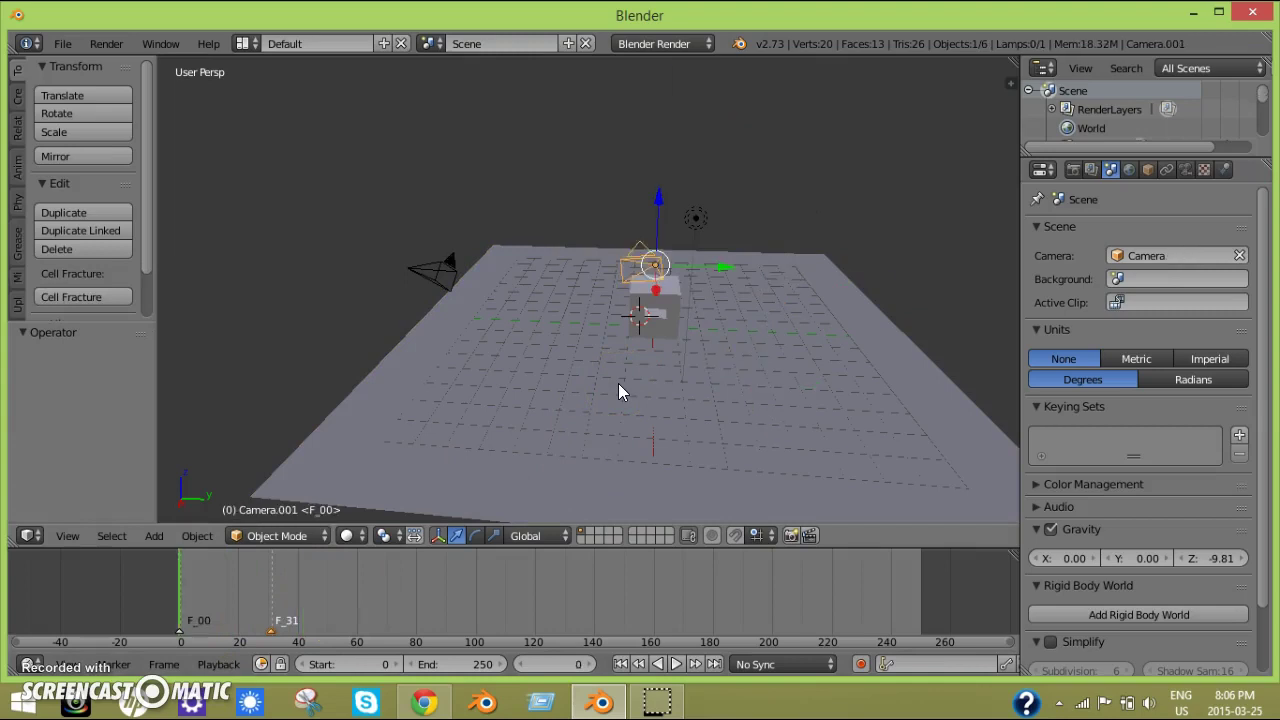
key(ctrl+z)
key(ctrl+z)
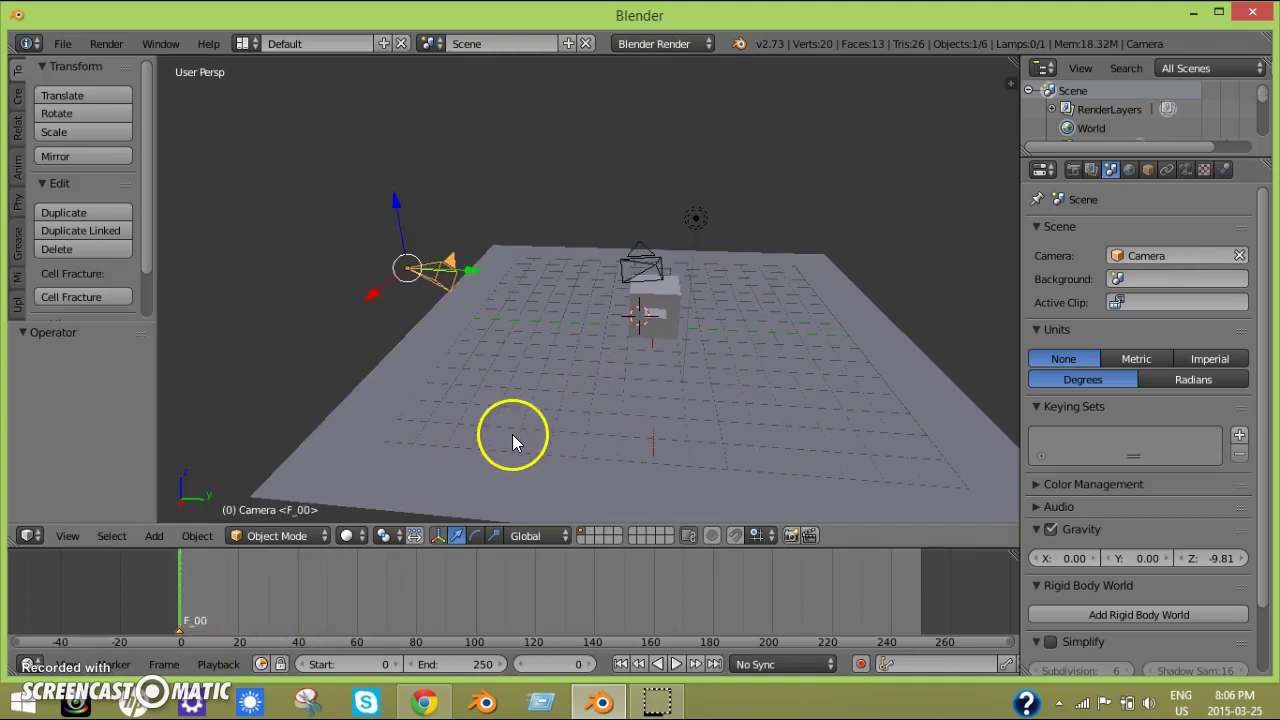
Delete the remaining timeline marker at frame 0.
middle_drag(565, 385, 343, 528)
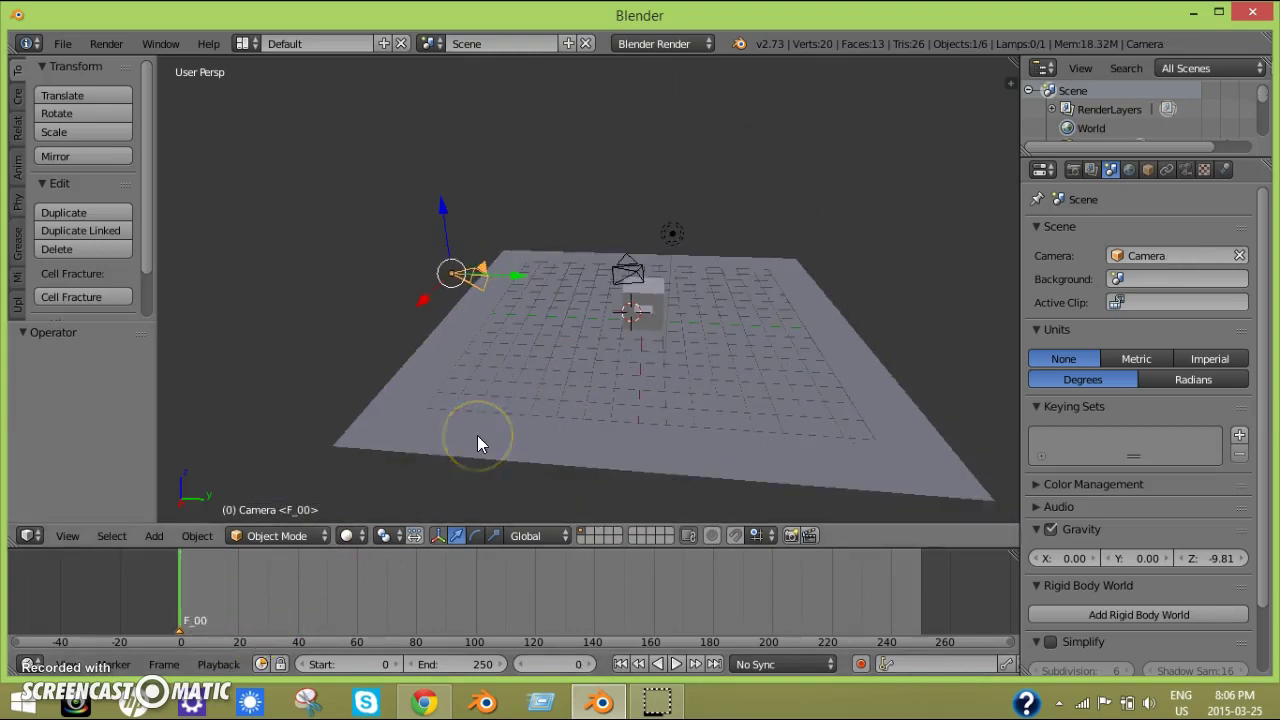
key(x)
click(177, 627)
Add a new timeline marker at frame 0 and bind the selected first camera to it.
scroll(458, 400, up, 2)
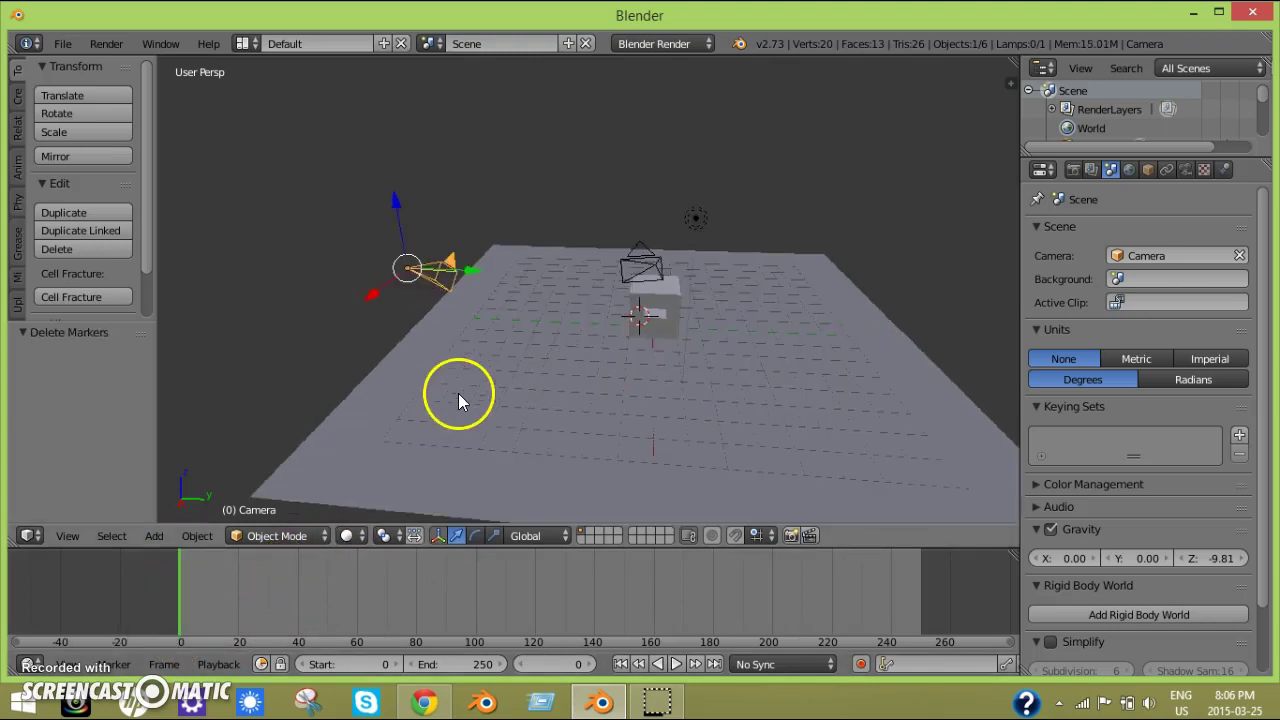
middle_drag(459, 394, 540, 395)
middle_drag(660, 318, 630, 323)
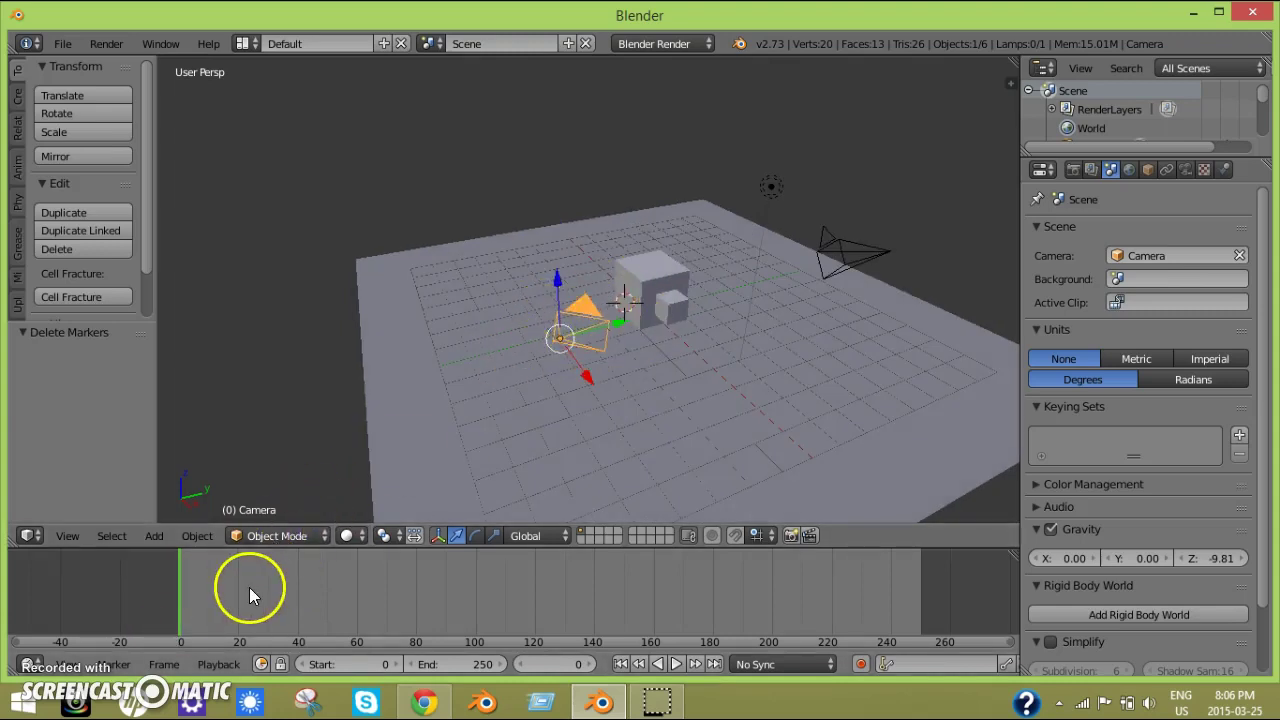
key(m)
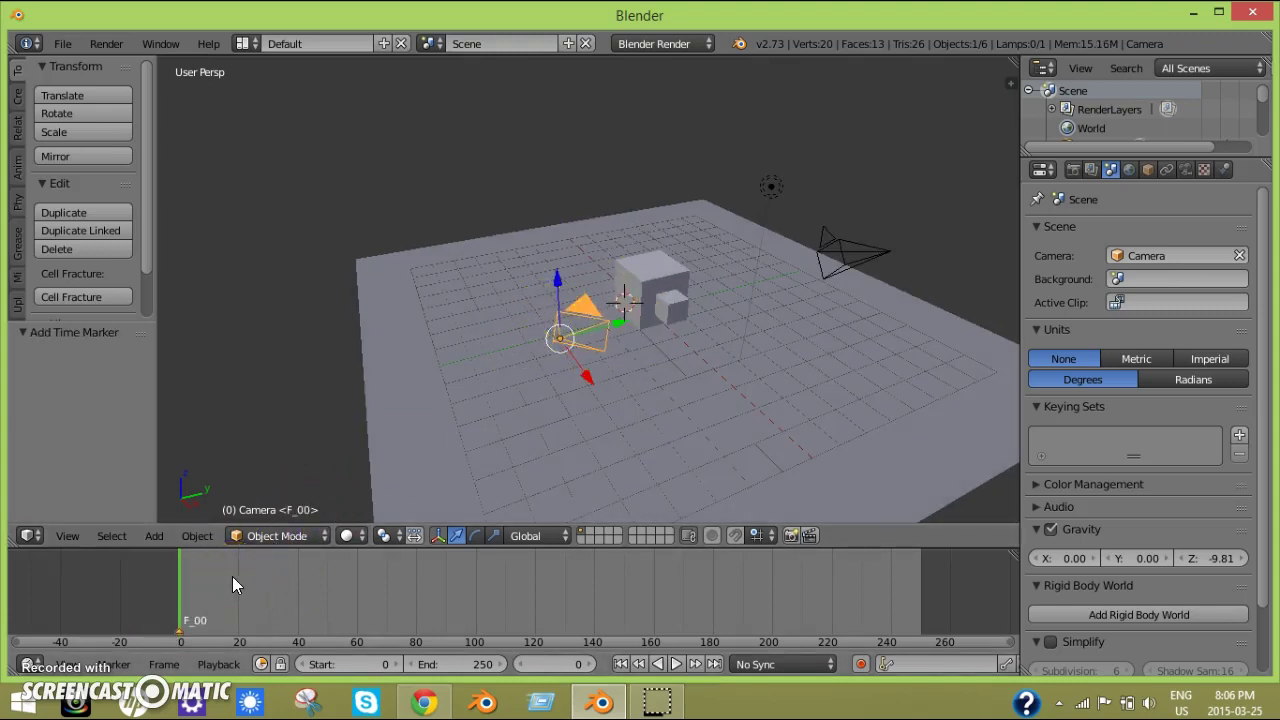
key(ctrl+b)
Insert a RotScale keyframe for the selected first camera at frame 0.
drag(232, 576, 178, 608)
key(i)
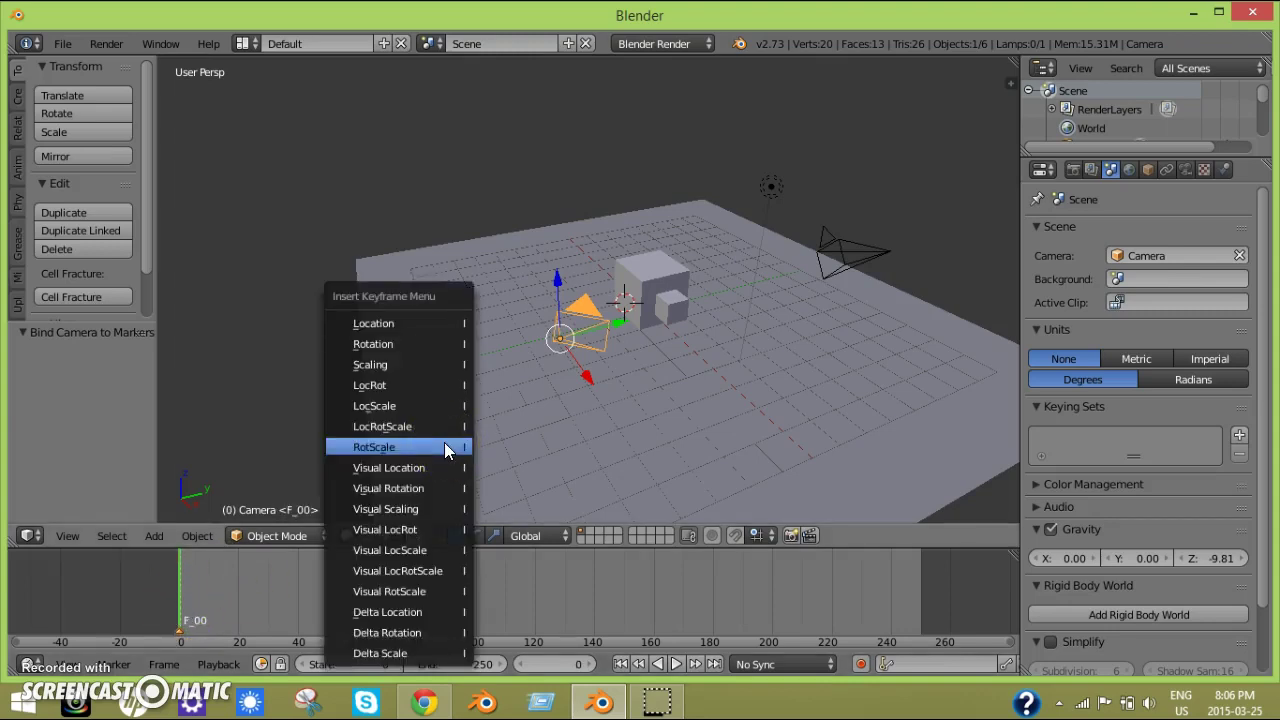
click(444, 444)
Try a LocRotScale keyframe for the first camera at frame 33 and scrub the timeline to check it.
drag(194, 608, 277, 615)
key(i)
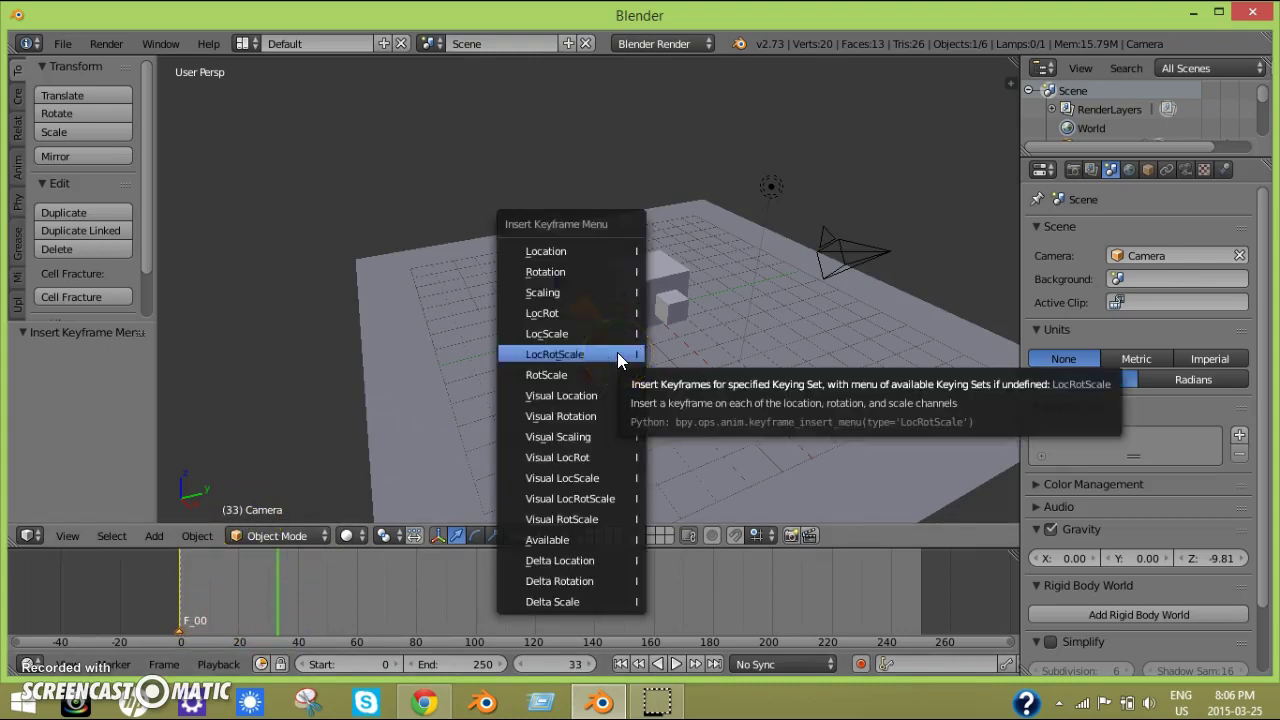
click(560, 354)
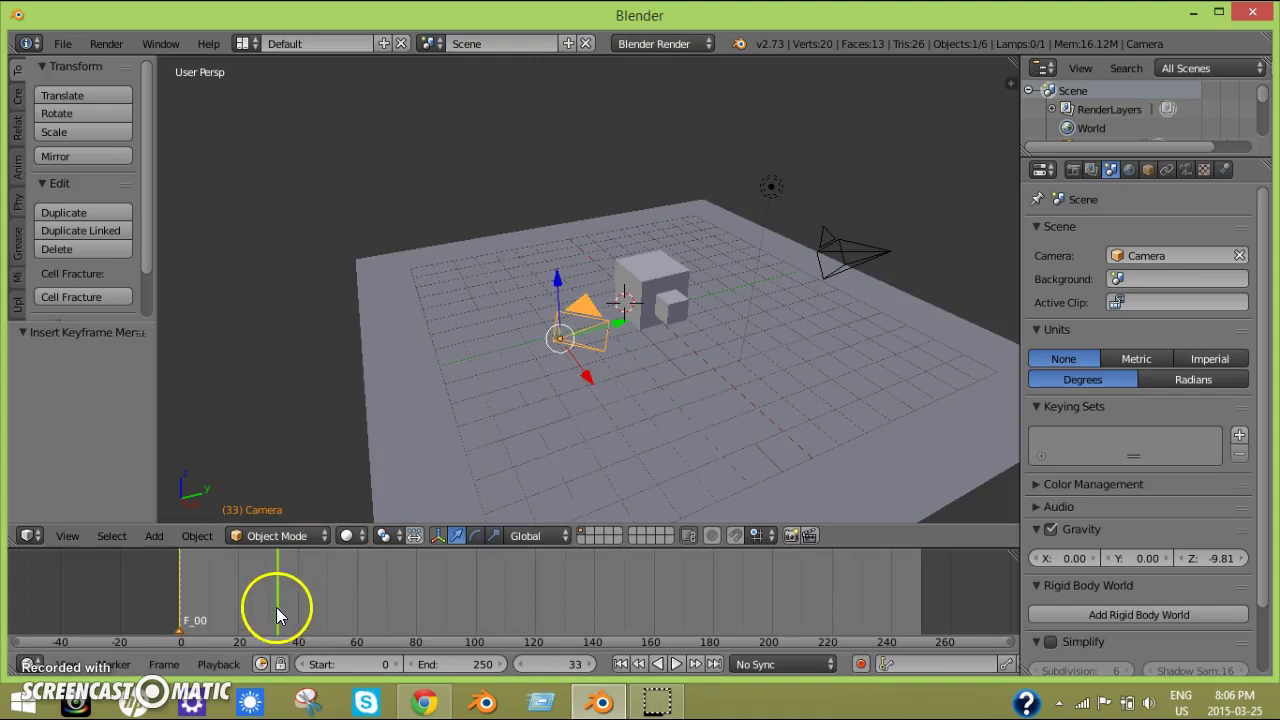
drag(276, 607, 250, 607)
drag(160, 606, 279, 600)
Look through the first camera and turn on Lock Camera to View.
right_click(581, 303)
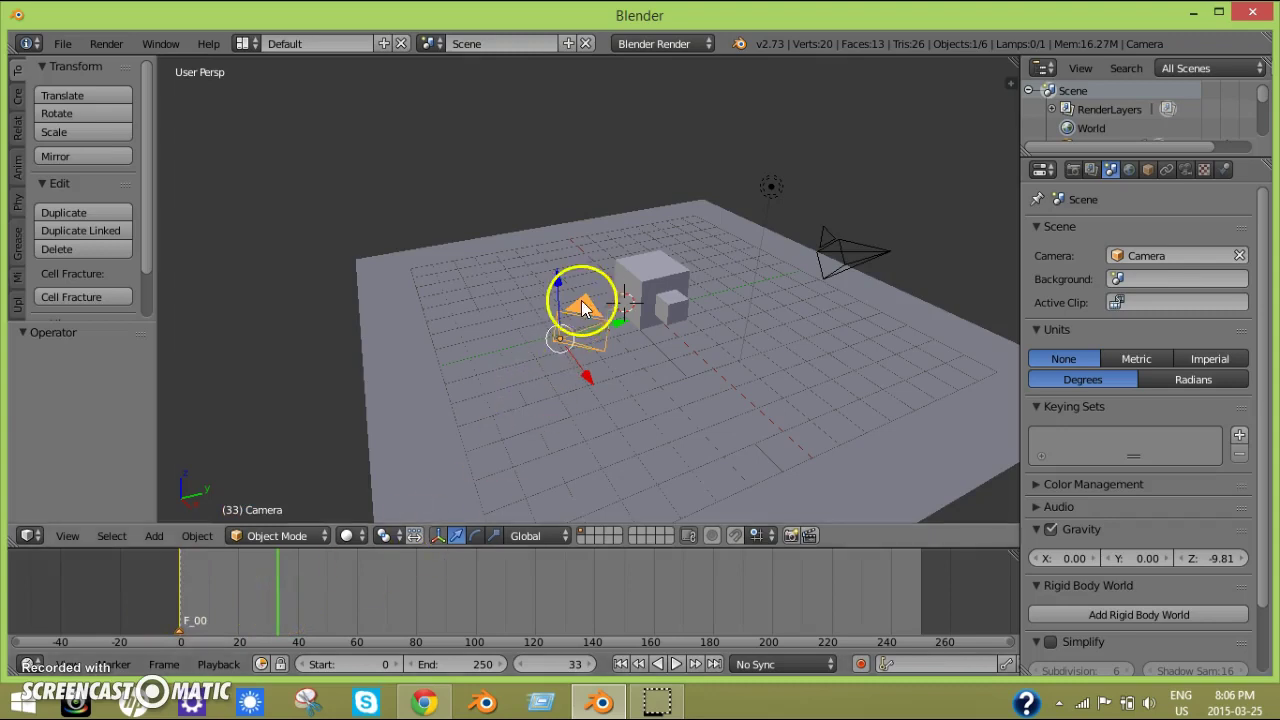
key(KP_0)
key(n)
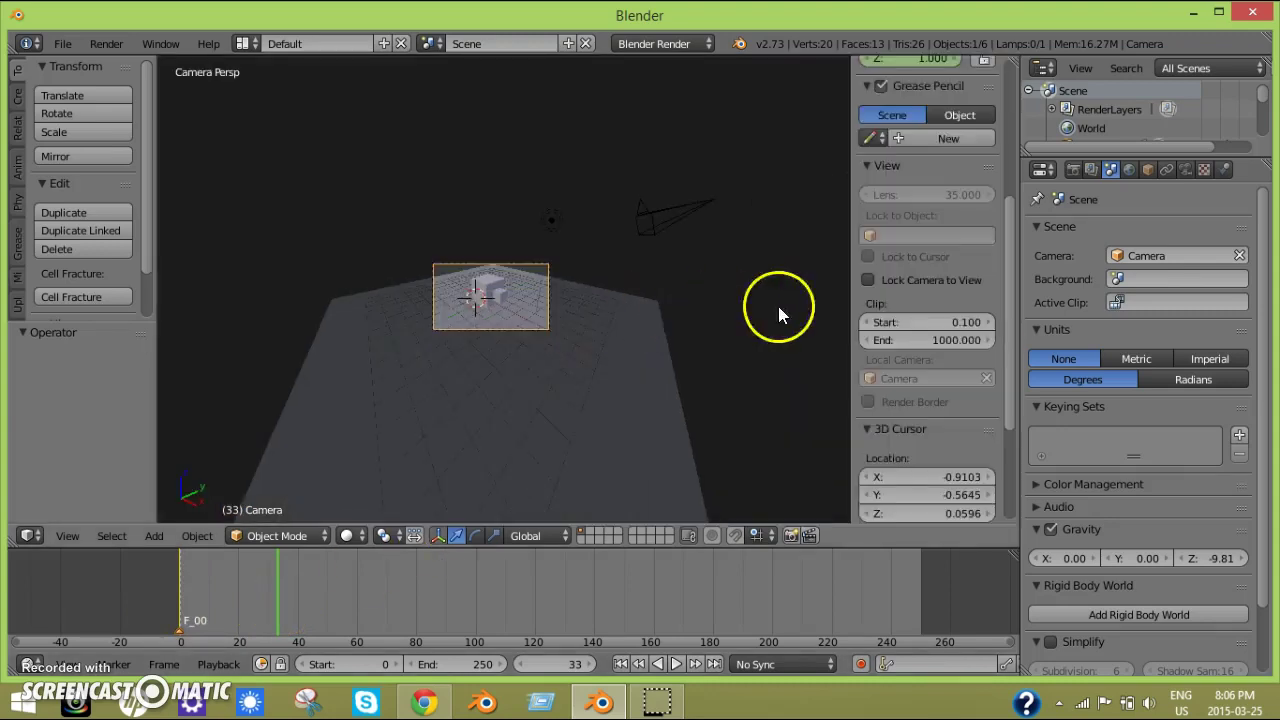
click(880, 279)
key(n)
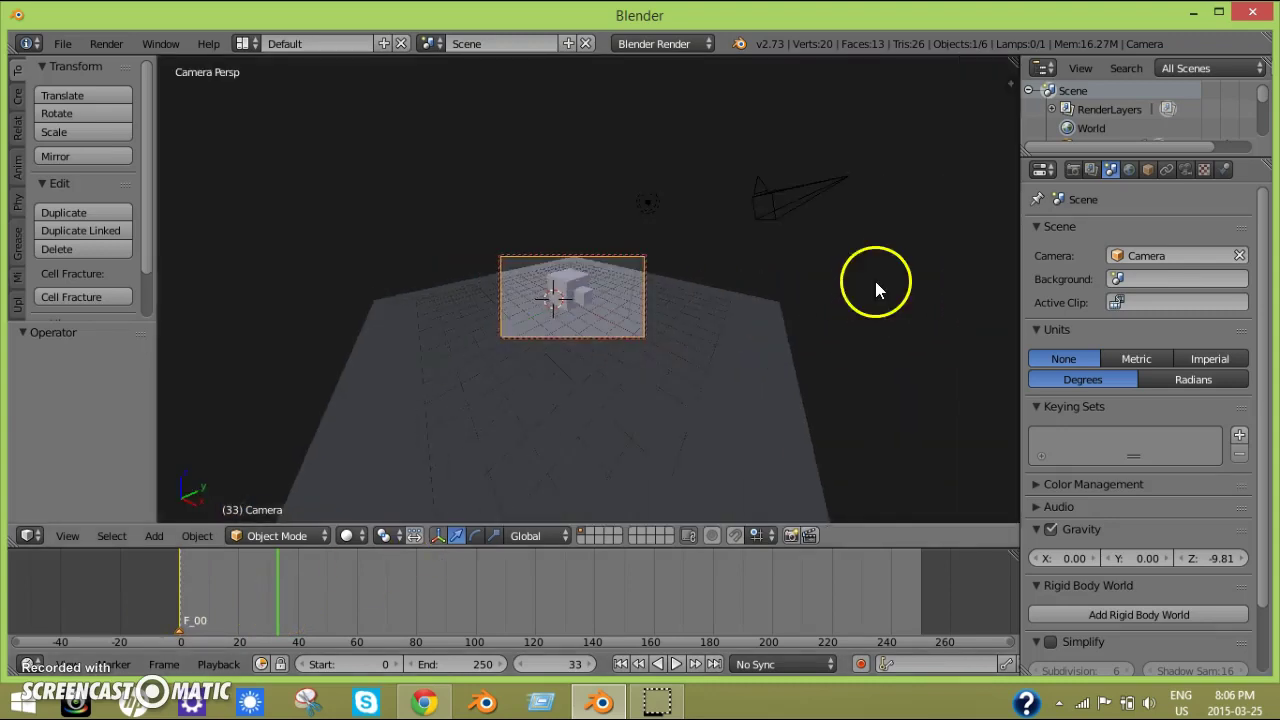
key(n)
click(878, 280)
scroll(663, 301, up, 5)
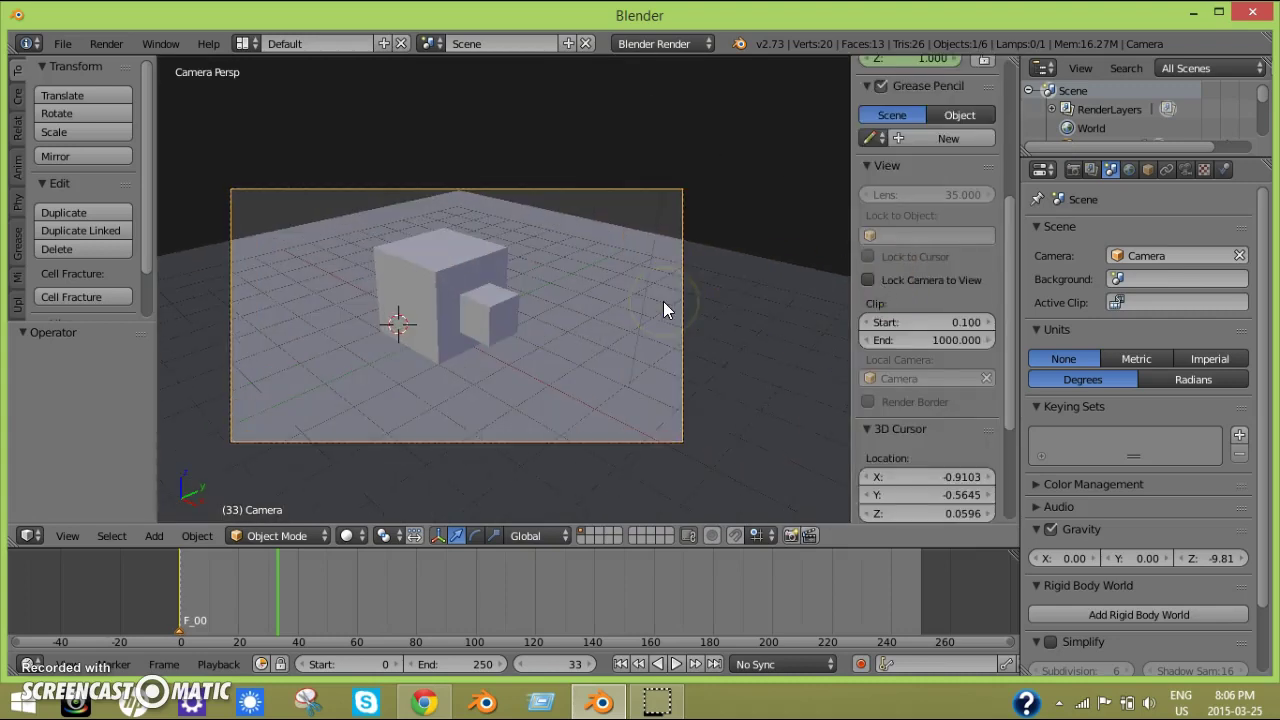
key(n)
key(n)
key(n)
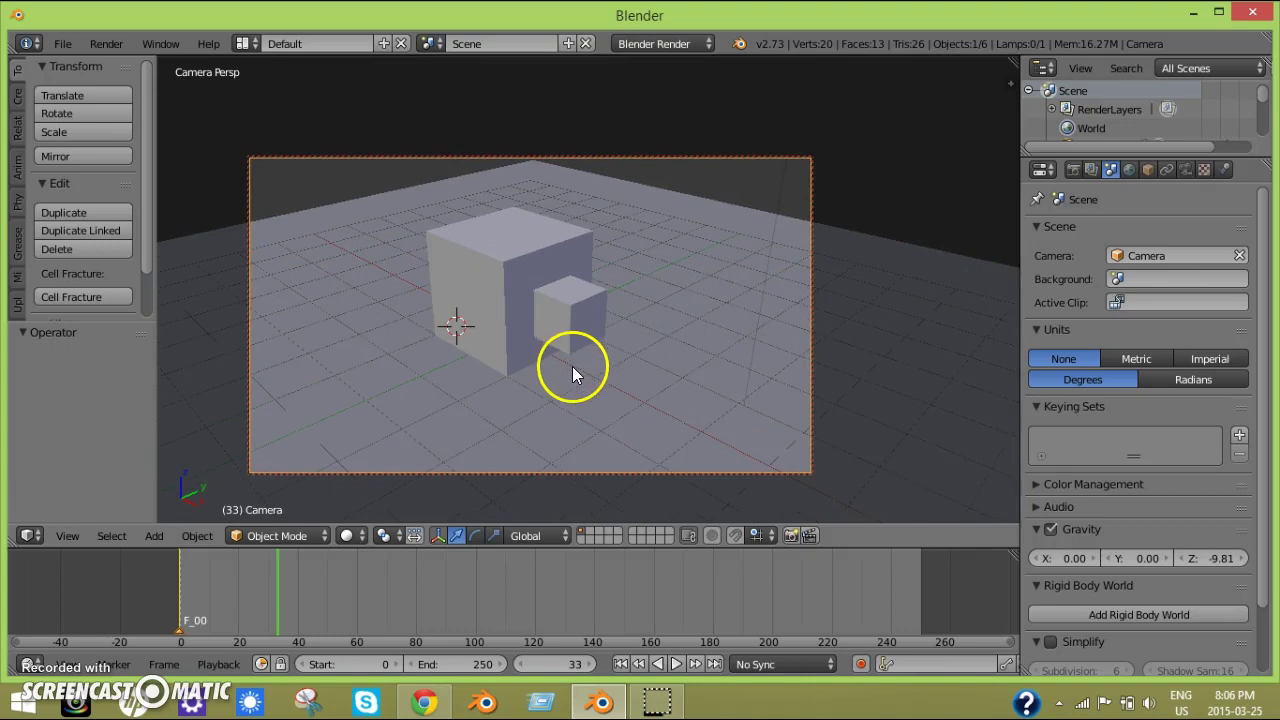
Move the first camera to a distant overhead view of the cubes and insert a keyframe for it at frame 33.
middle_drag(572, 366, 626, 366)
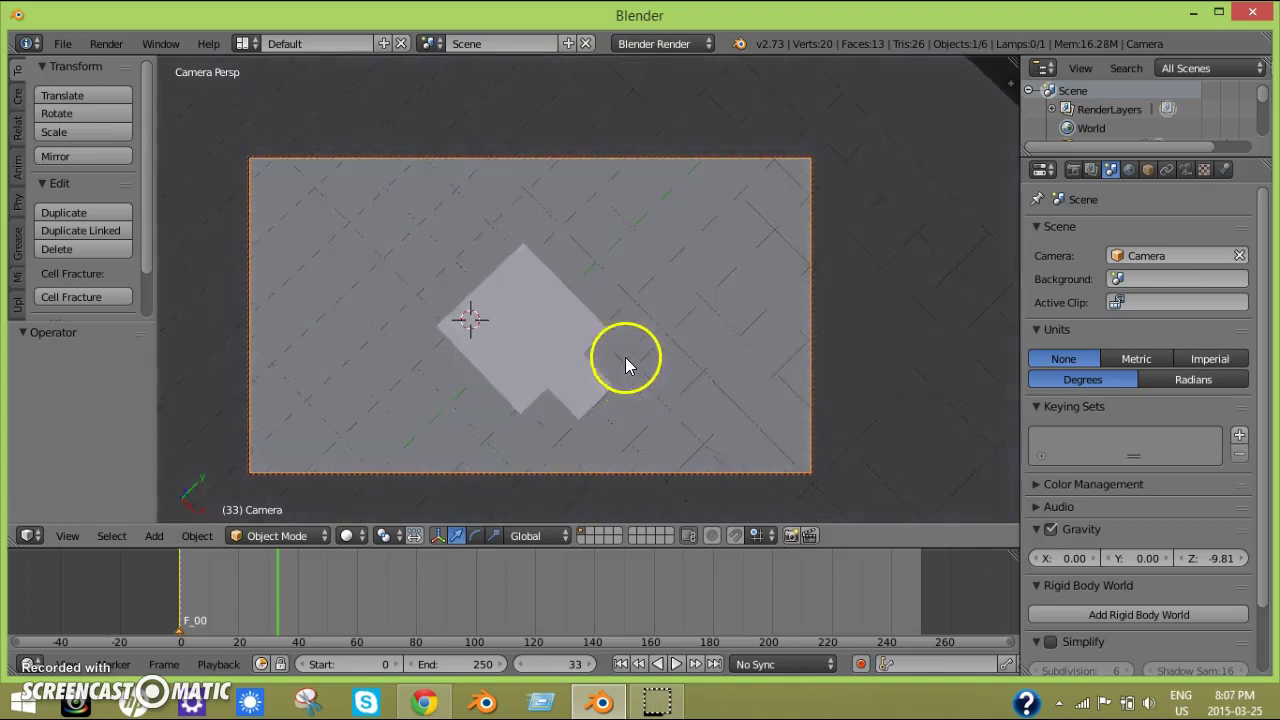
scroll(620, 331, down, 5)
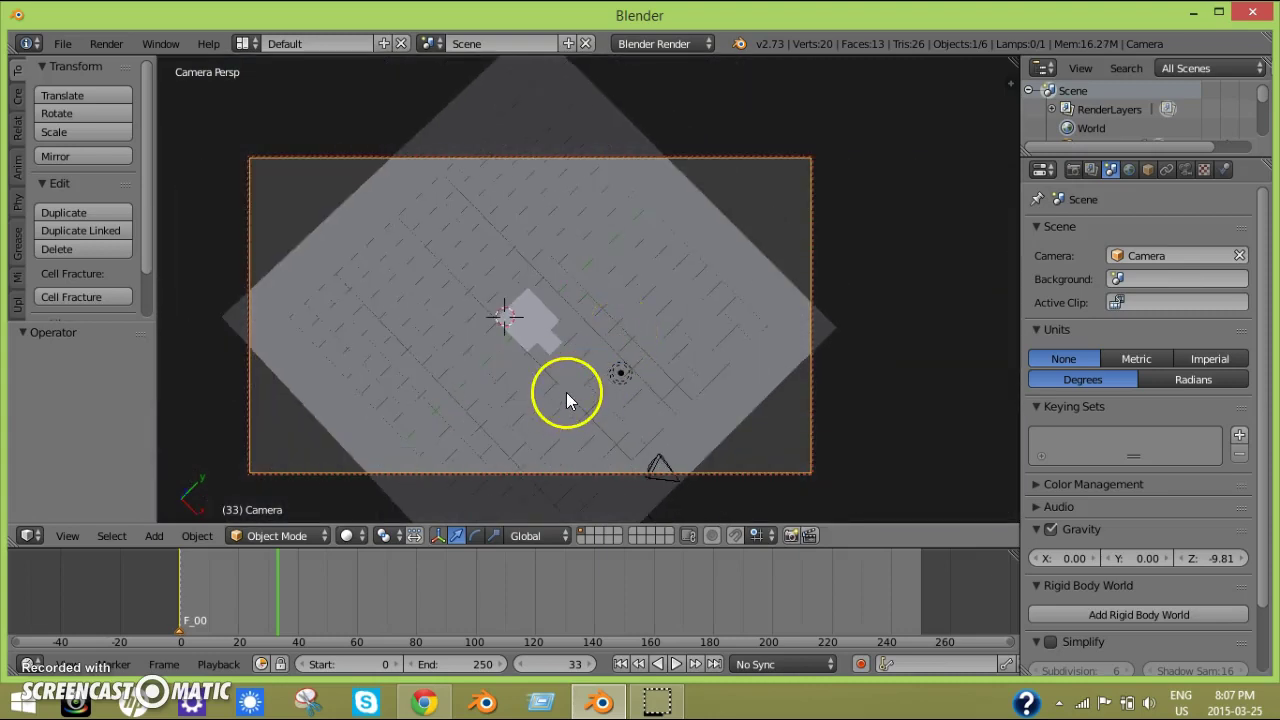
key(i)
click(576, 358)
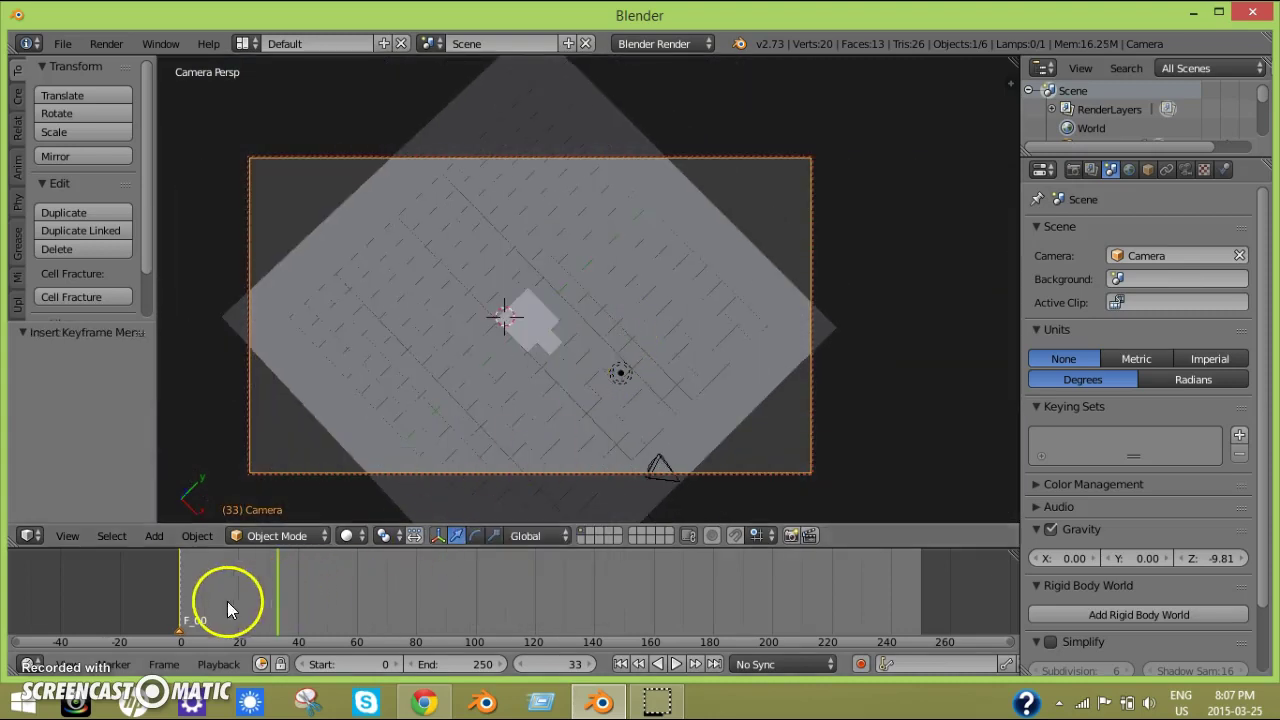
Play back the first camera's move from frame 0, then return to the start frame and leave the camera view.
drag(227, 601, 145, 608)
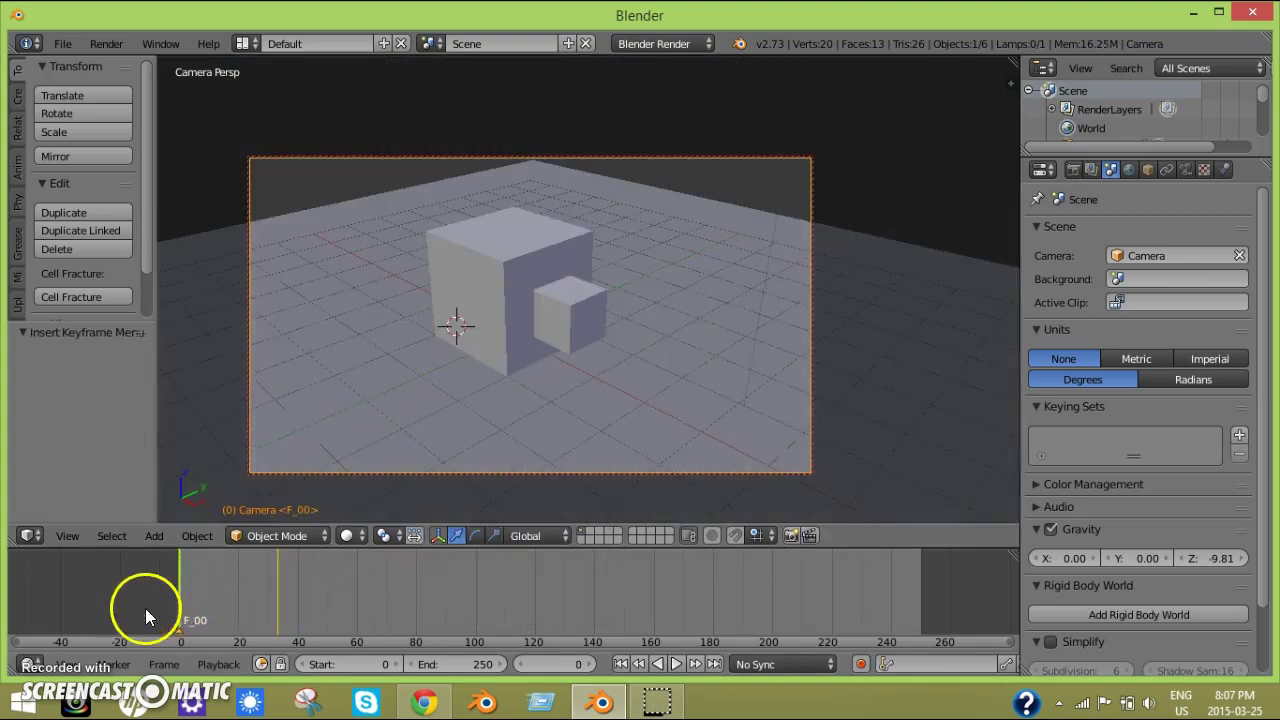
click(677, 666)
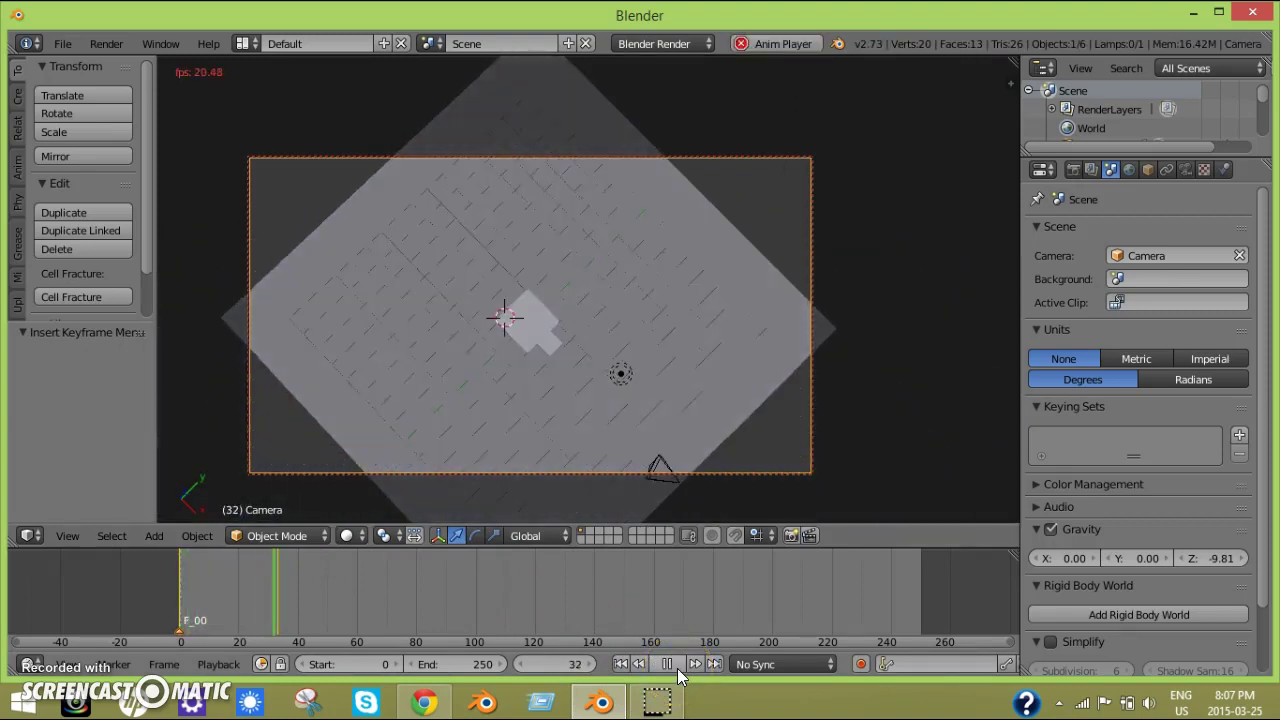
click(677, 668)
click(620, 664)
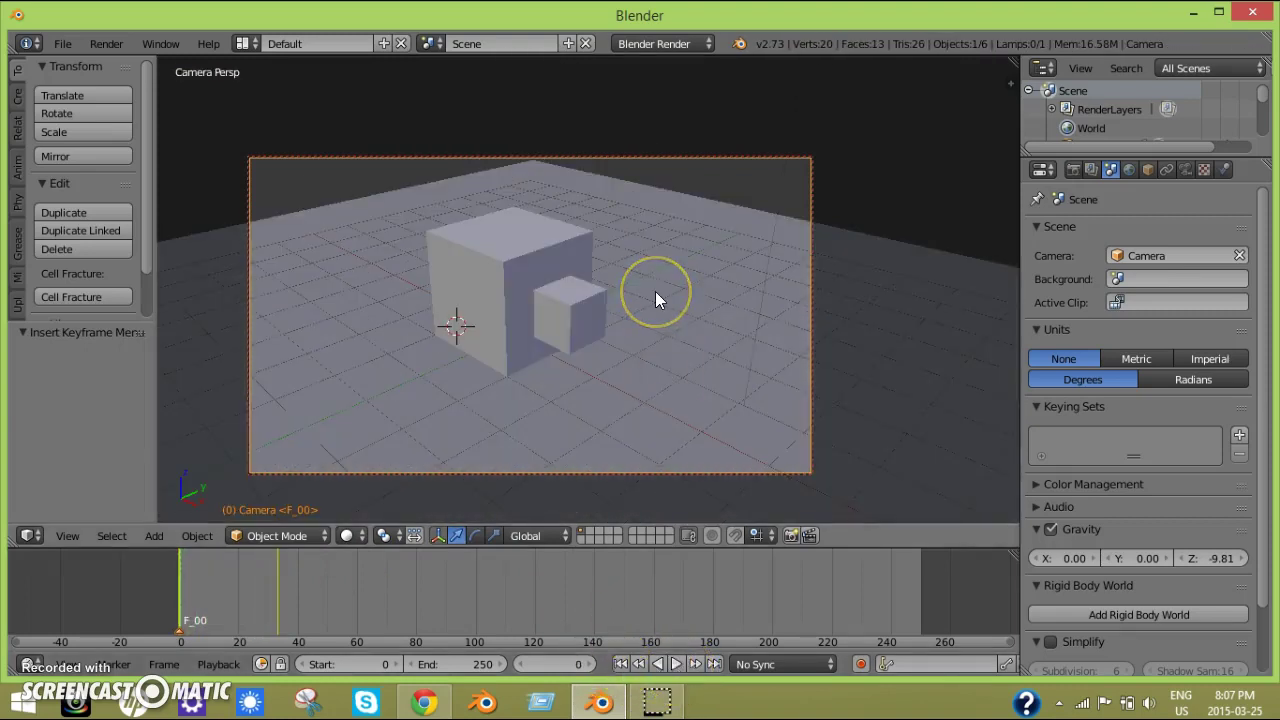
key(KP_0)
scroll(655, 291, down, 1)
scroll(655, 291, up, 1)
middle_drag(655, 291, 611, 321)
scroll(611, 321, up, 1)
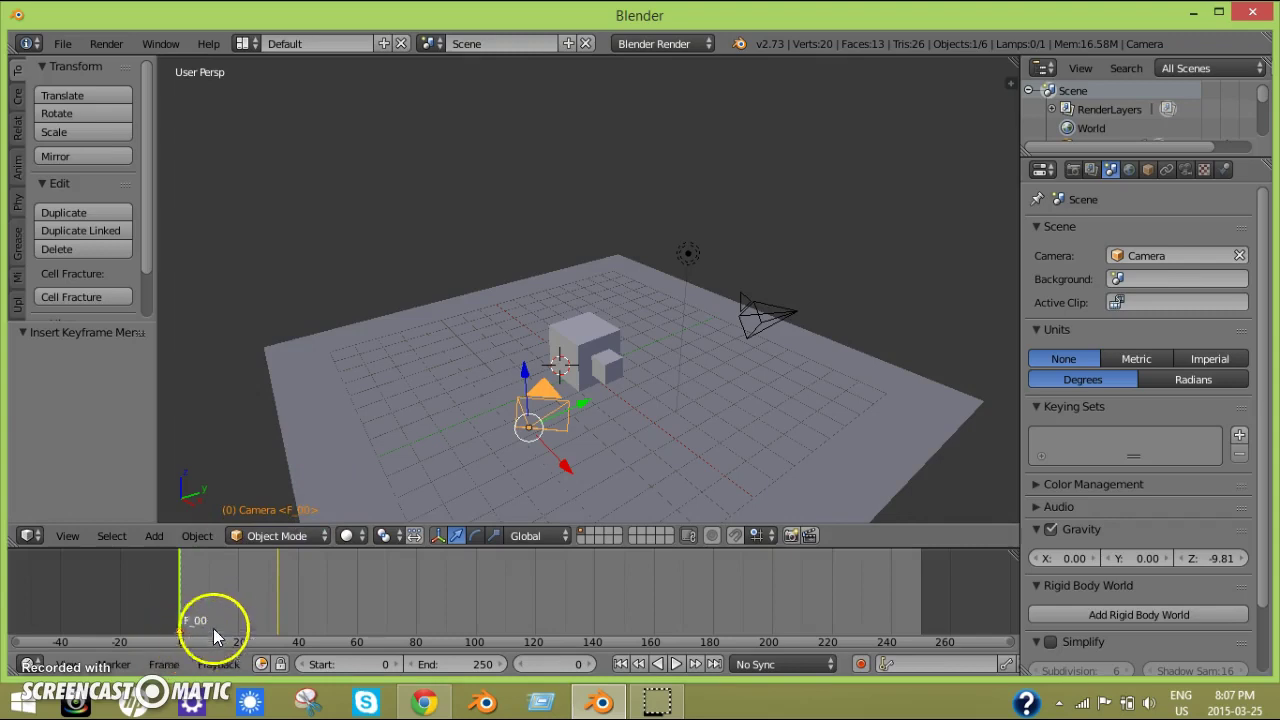
Rename the timeline marker at frame 0 to "1st".
click(120, 664)
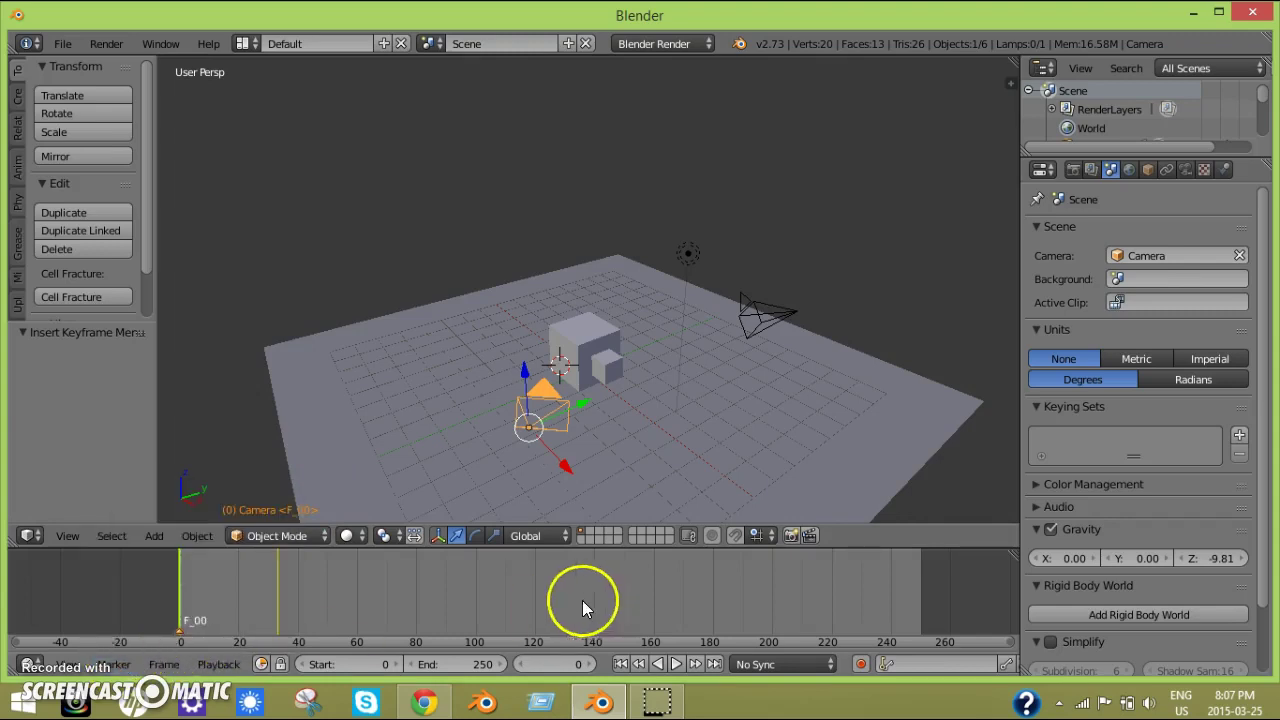
right_click(185, 628)
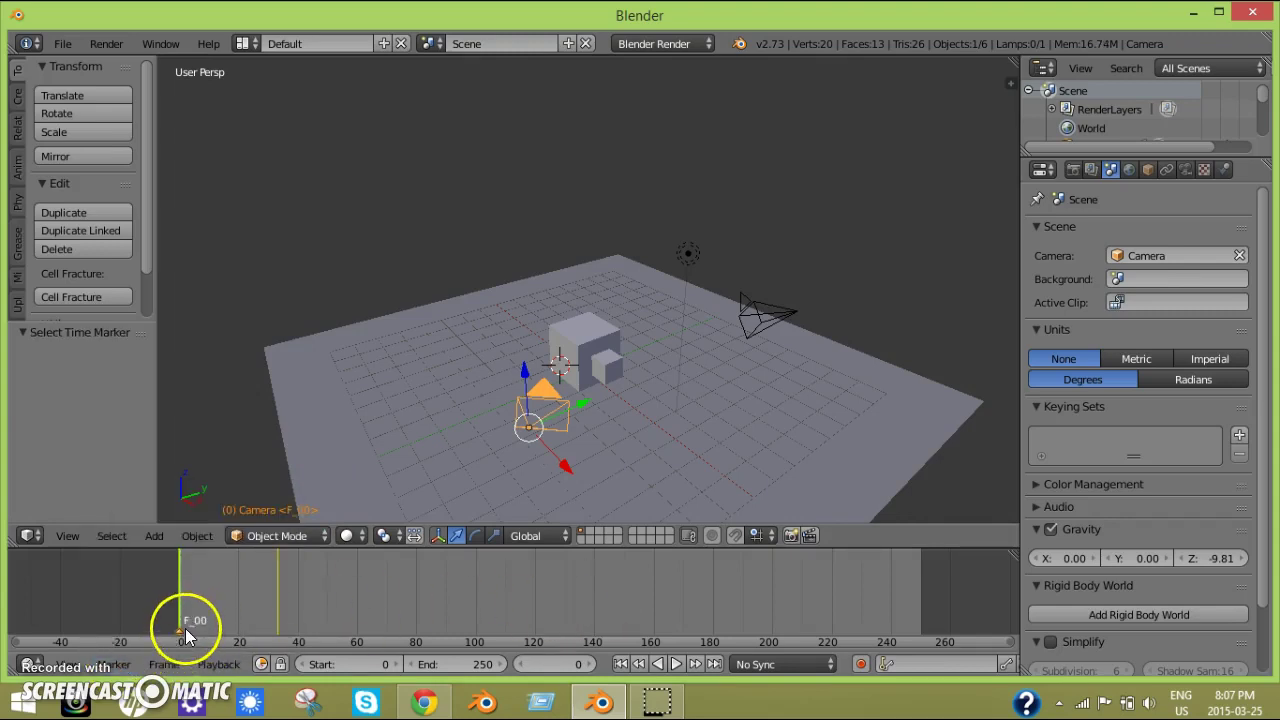
click(115, 664)
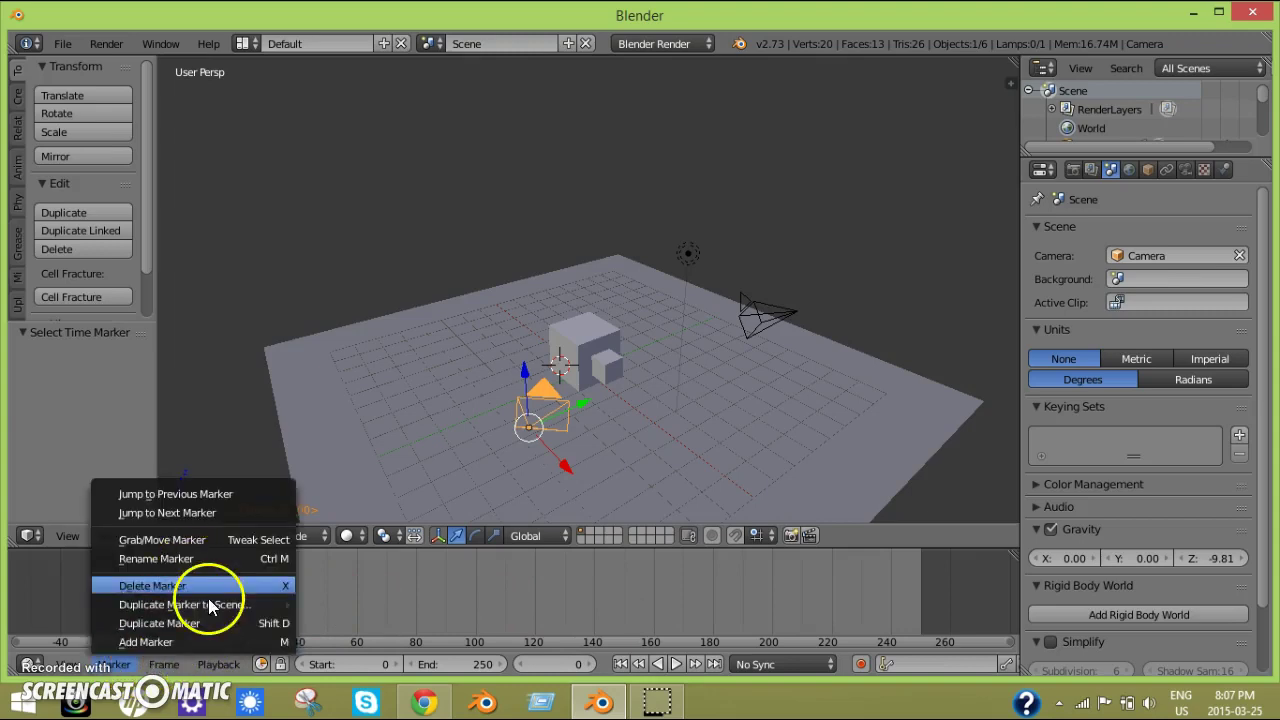
click(223, 559)
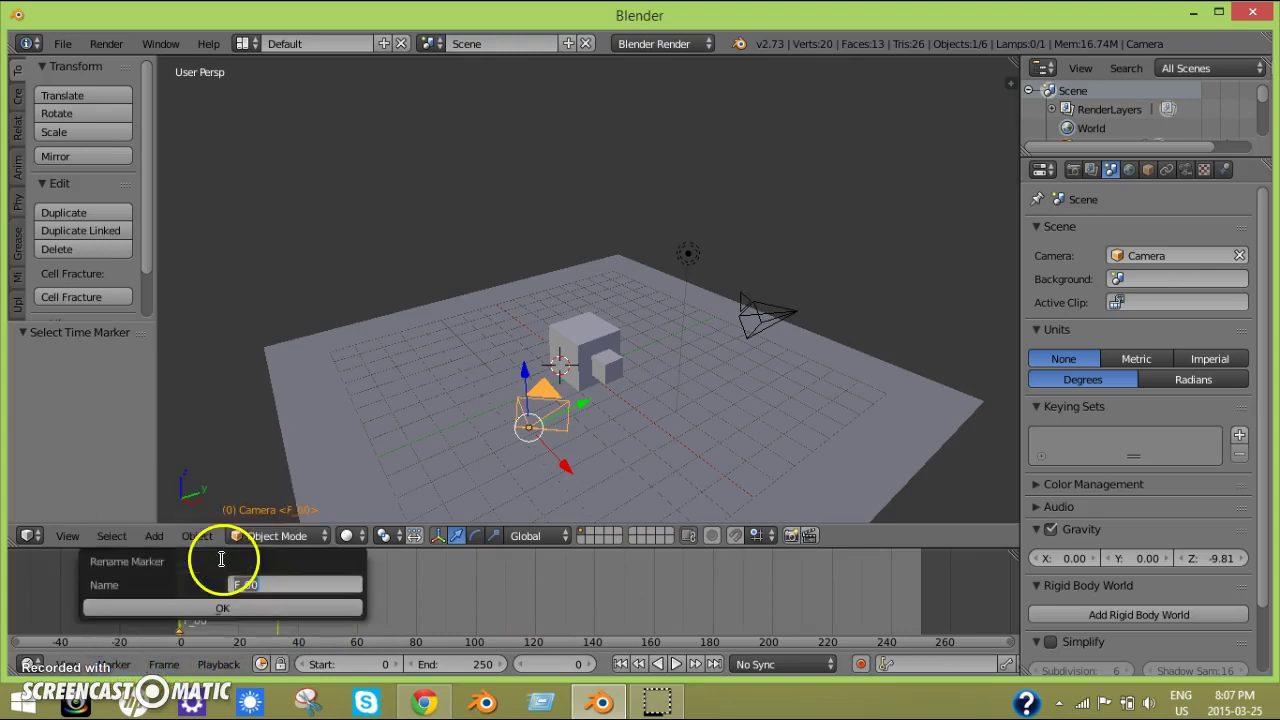
click(259, 593)
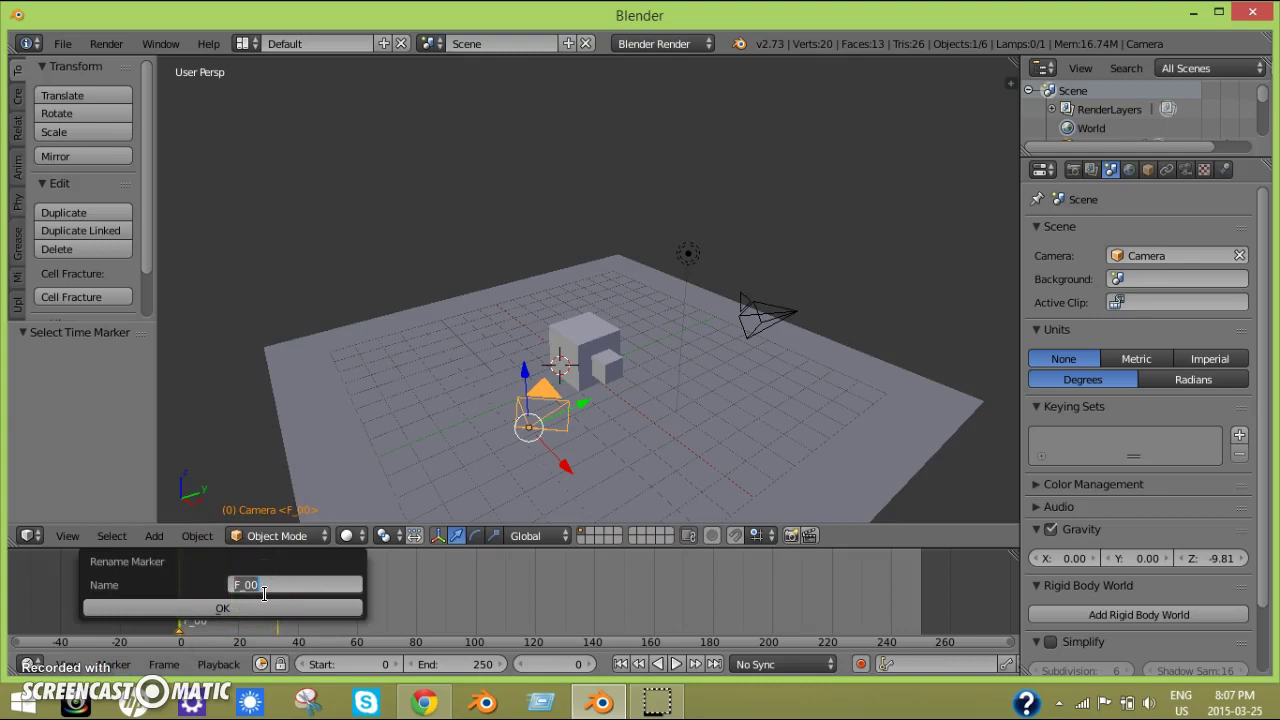
text(1st)
click(262, 590)
click(259, 608)
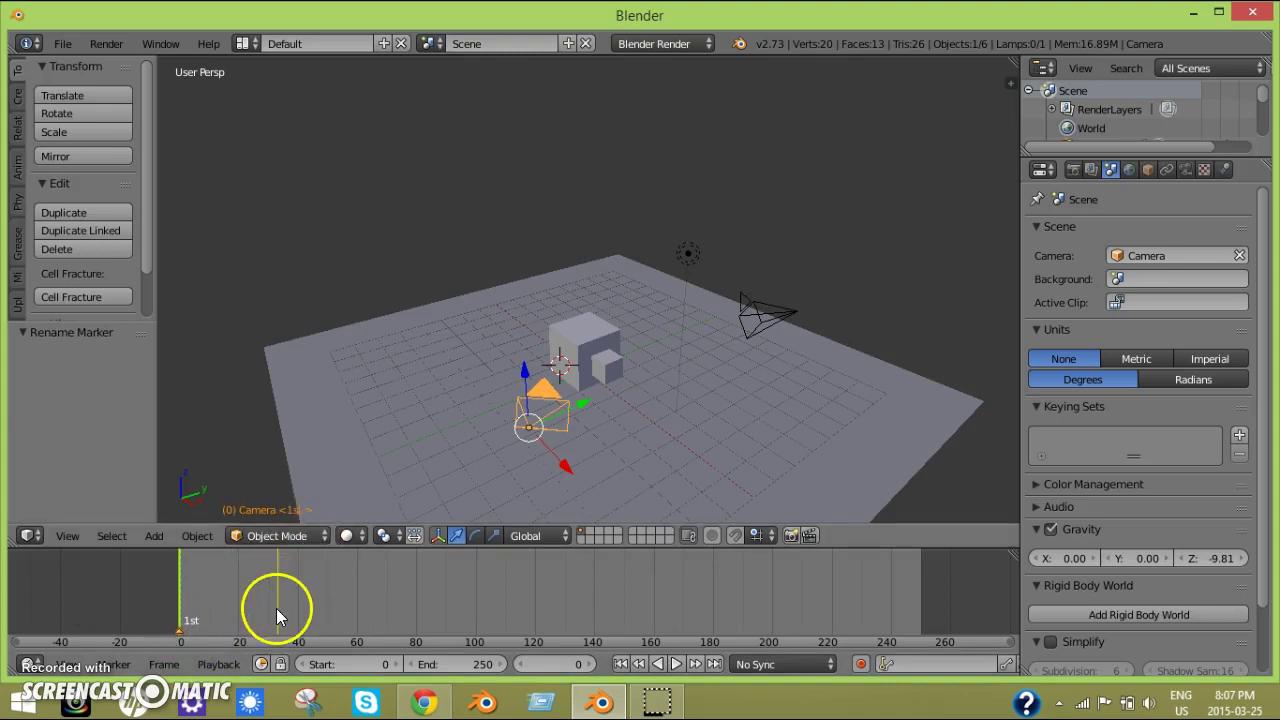
Add a timeline marker at frame 35 and bind the second camera to it.
drag(178, 613, 284, 599)
scroll(456, 465, down, 5)
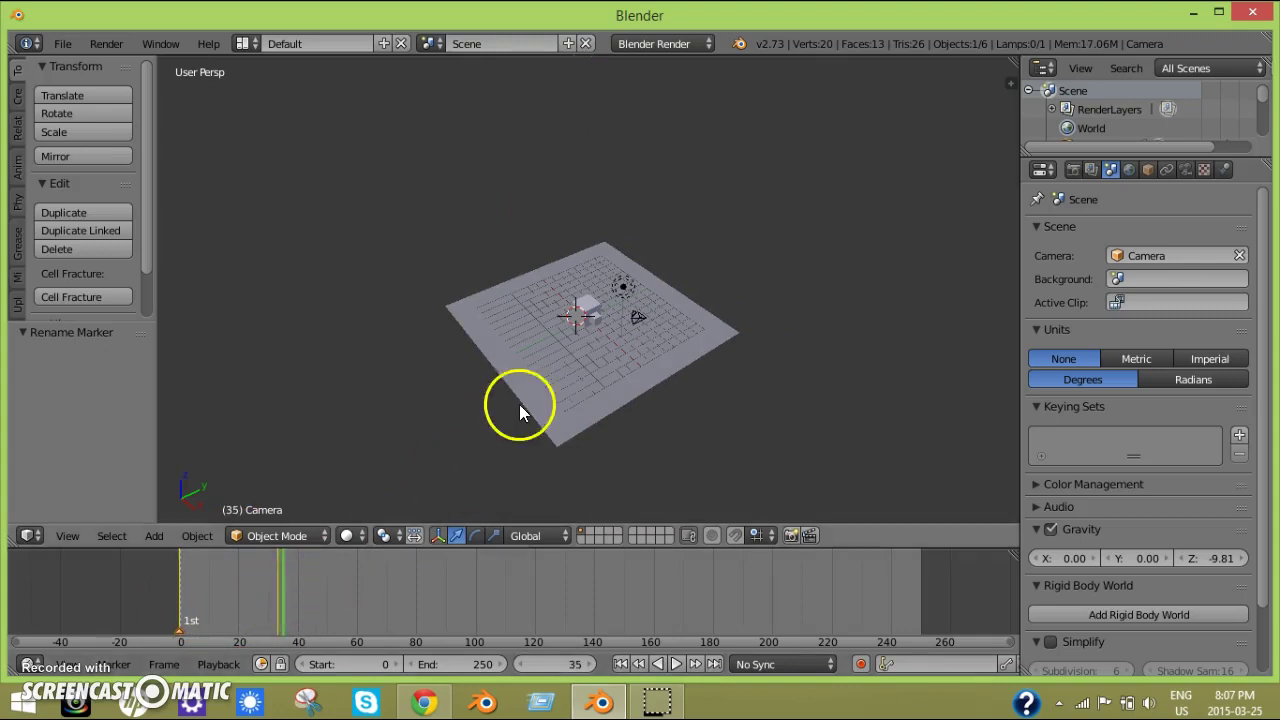
scroll(515, 420, down, 2)
scroll(645, 314, up, 3)
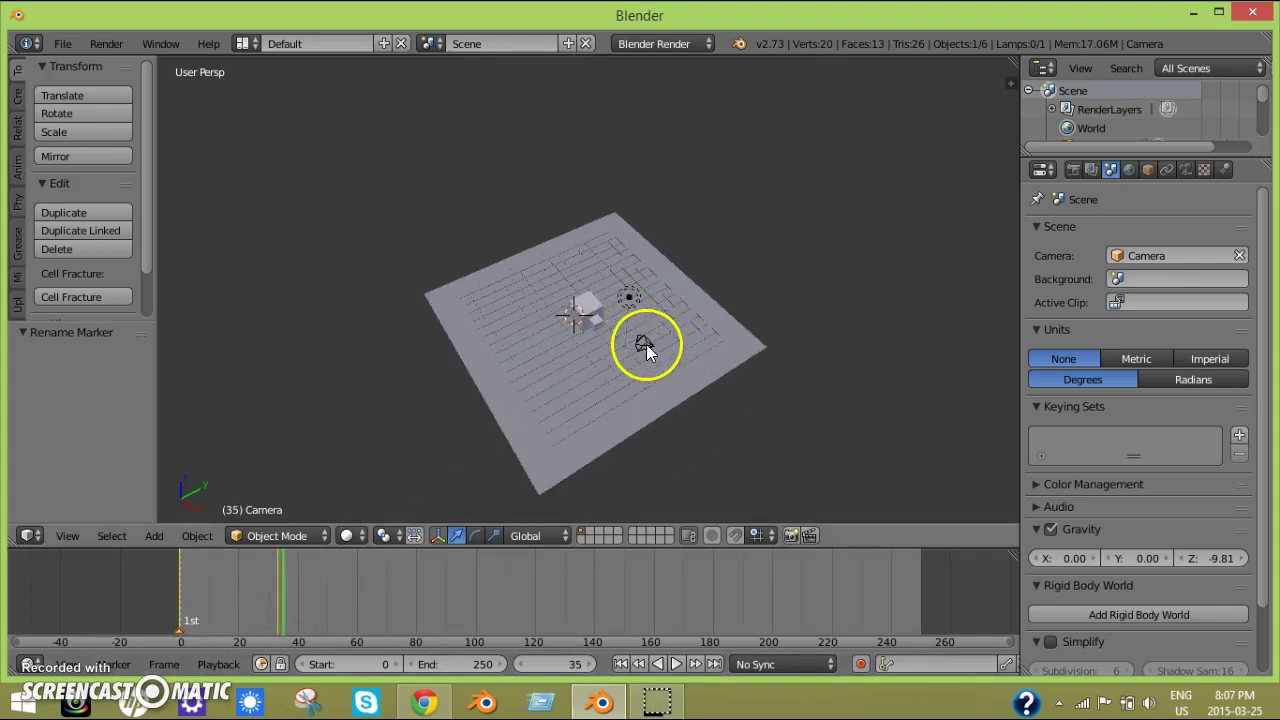
right_click(646, 344)
scroll(654, 345, up, 1)
right_click(689, 377)
scroll(691, 363, up, 1)
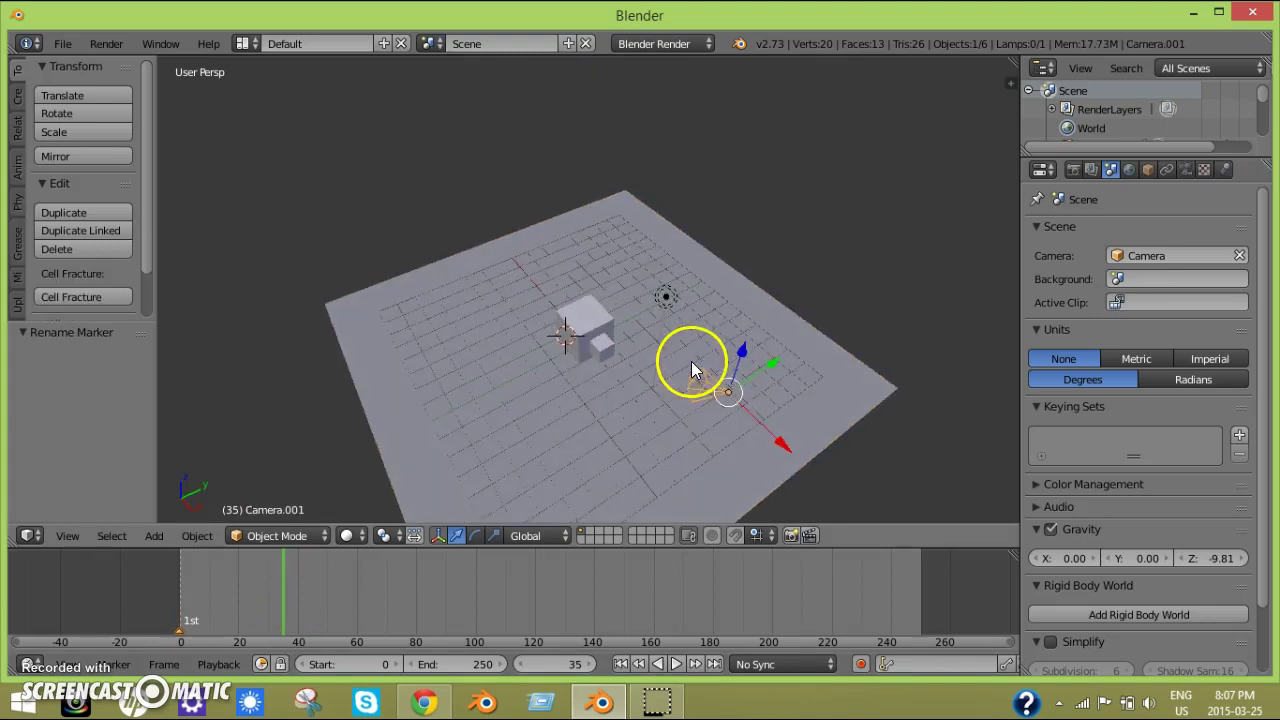
middle_drag(691, 361, 692, 345)
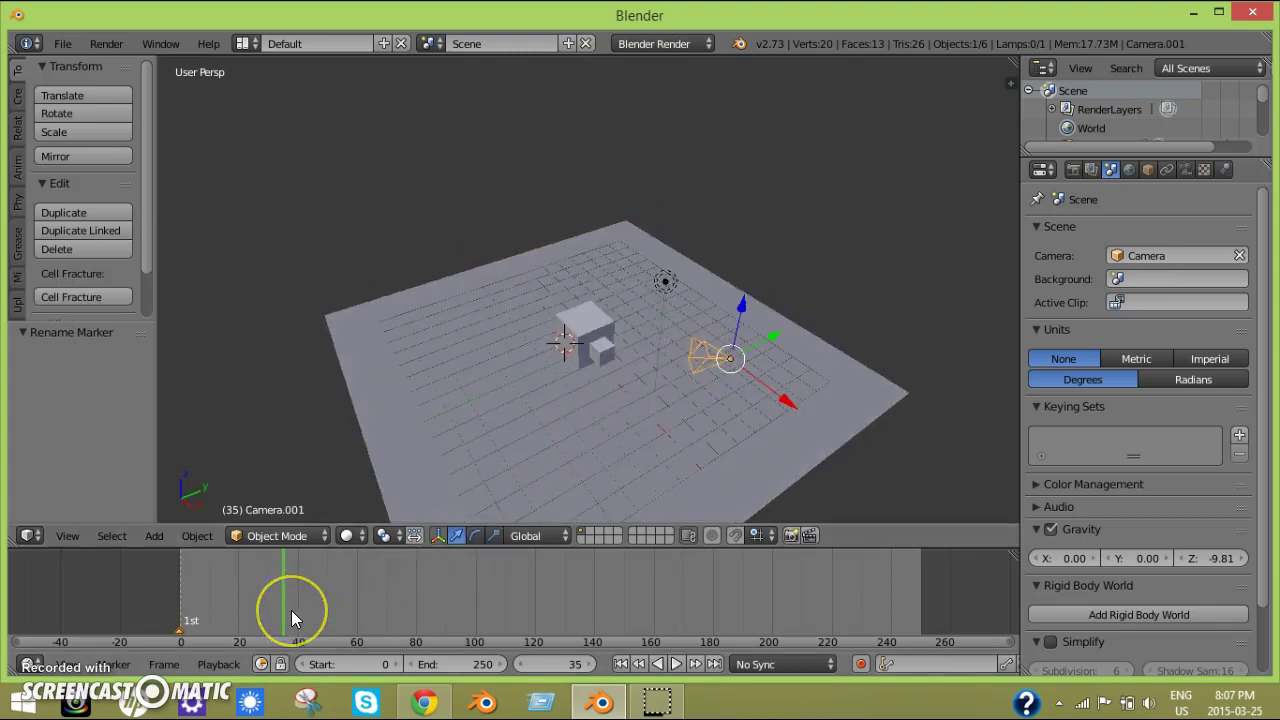
key(m)
key(ctrl+b)
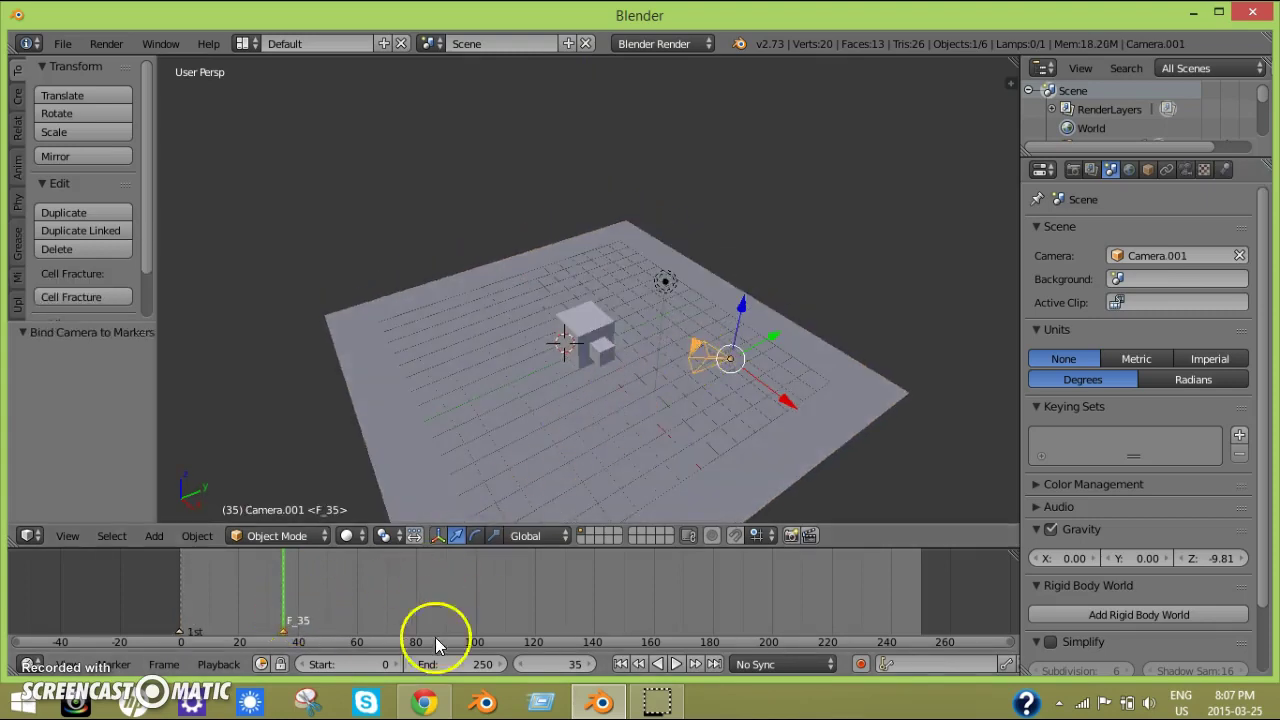
Play the animation through the active camera to check the camera switch, then return to frame 0.
click(677, 664)
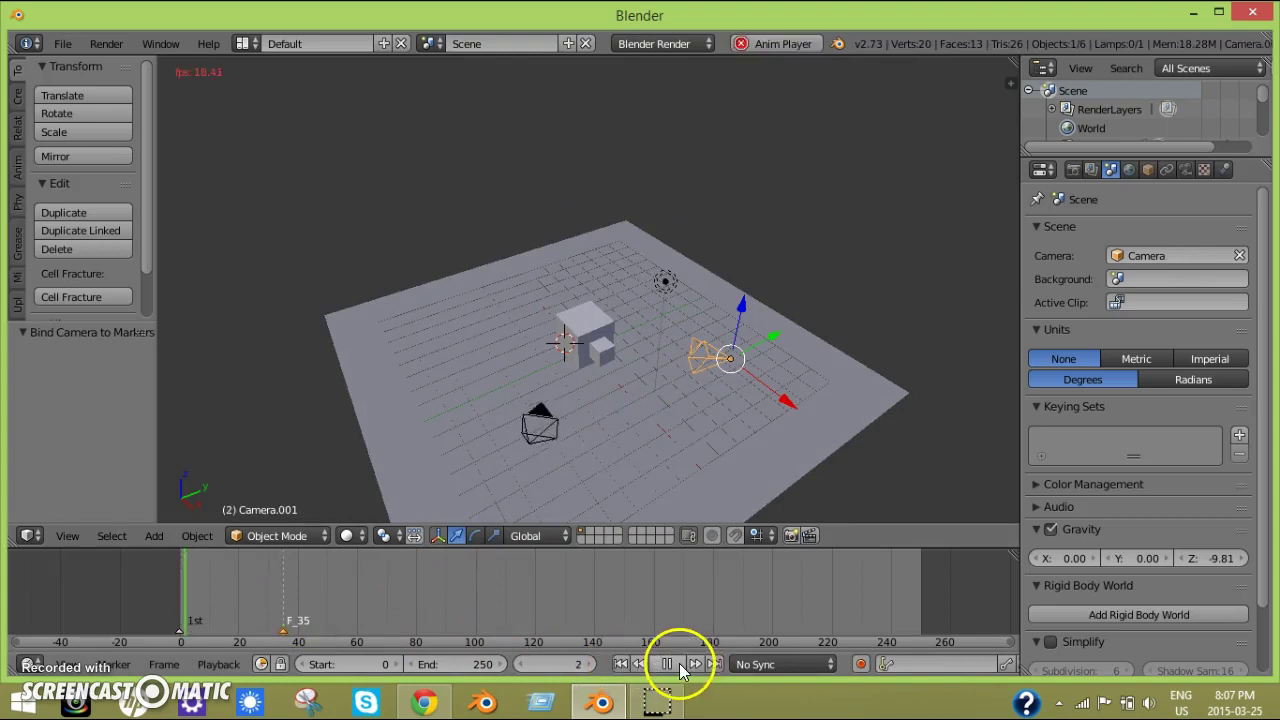
scroll(682, 495, up, 2)
key(KP_0)
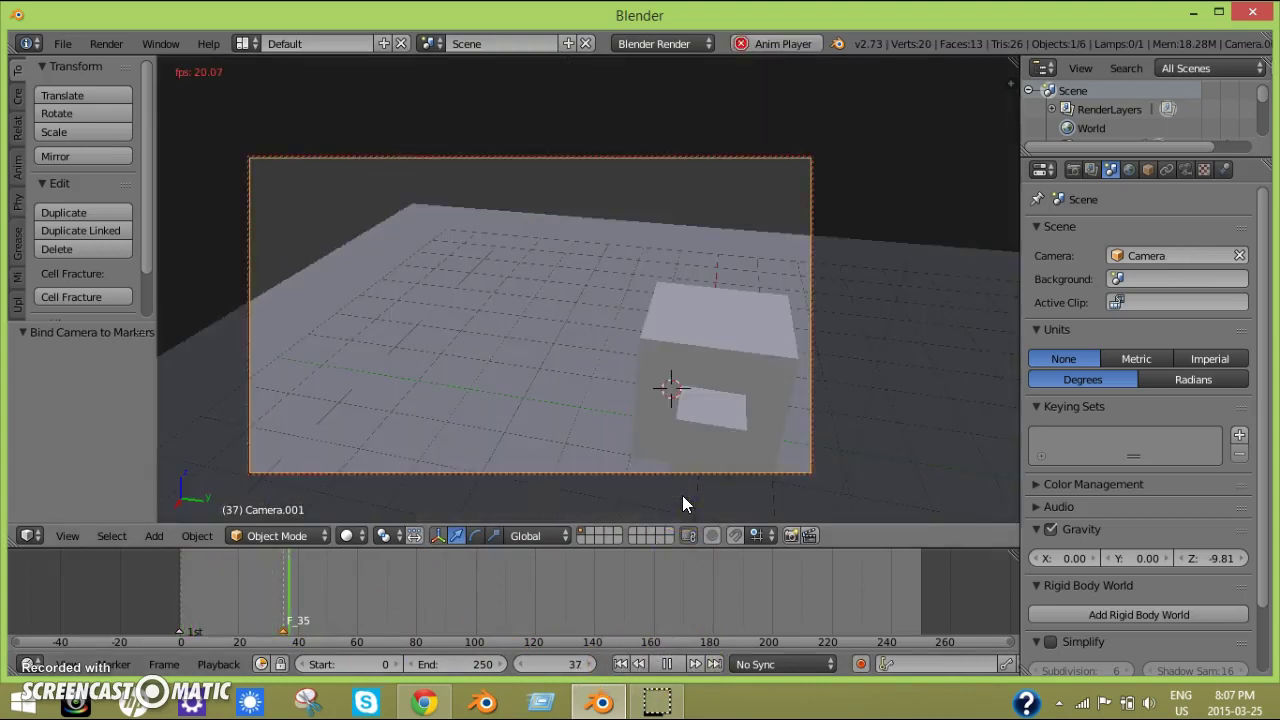
click(667, 664)
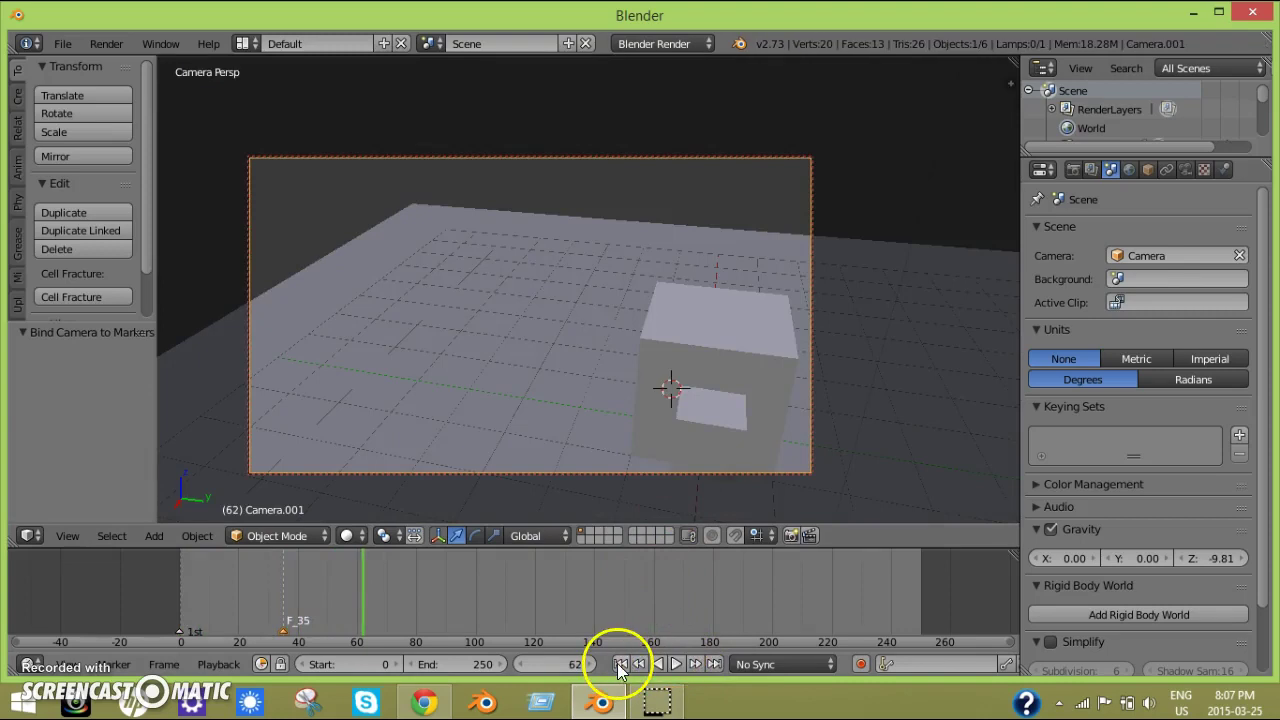
click(620, 664)
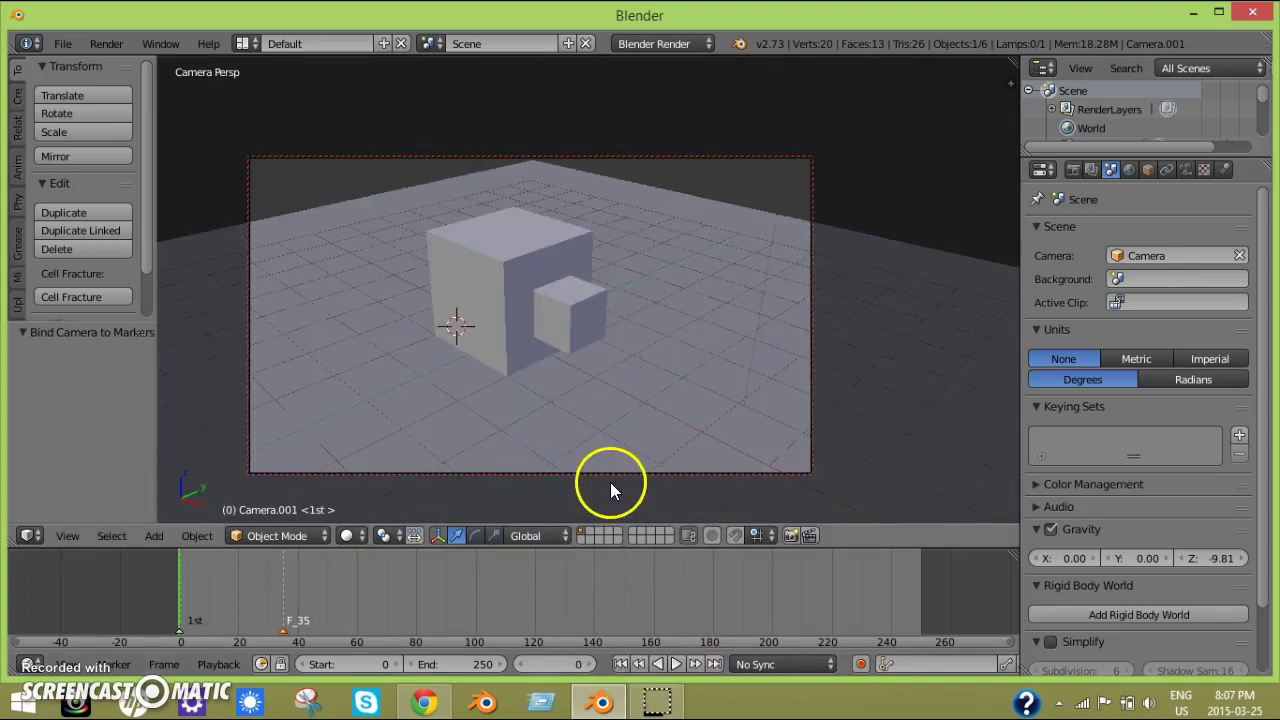